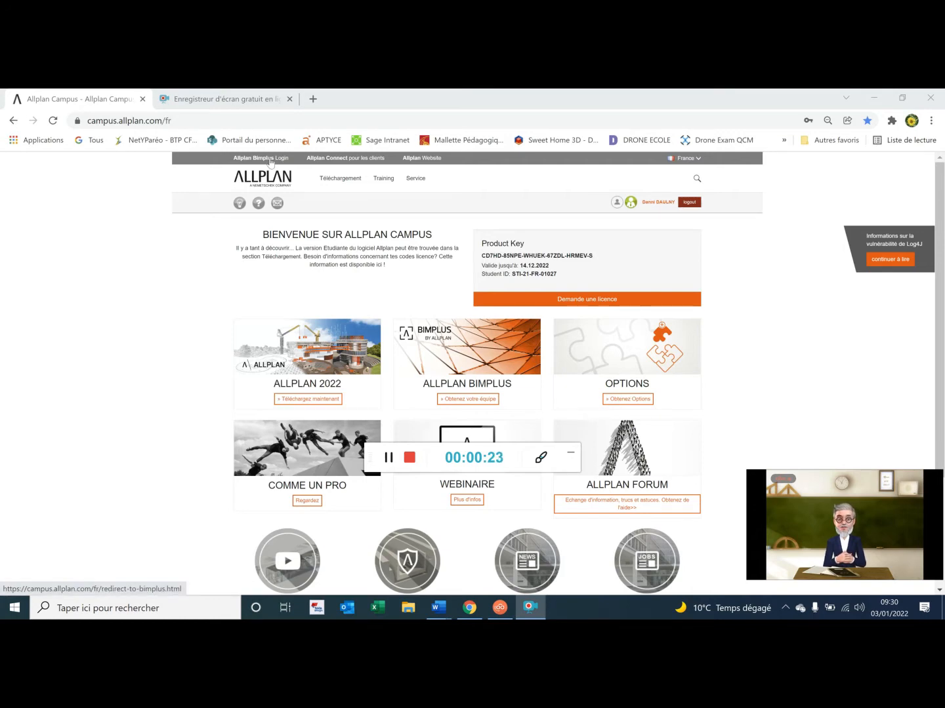
- Sign in to Allplan Bimplus and open the "Maquette prise en main" model of Car Service Station Projet in the 3D viewer
left_click(269, 163)
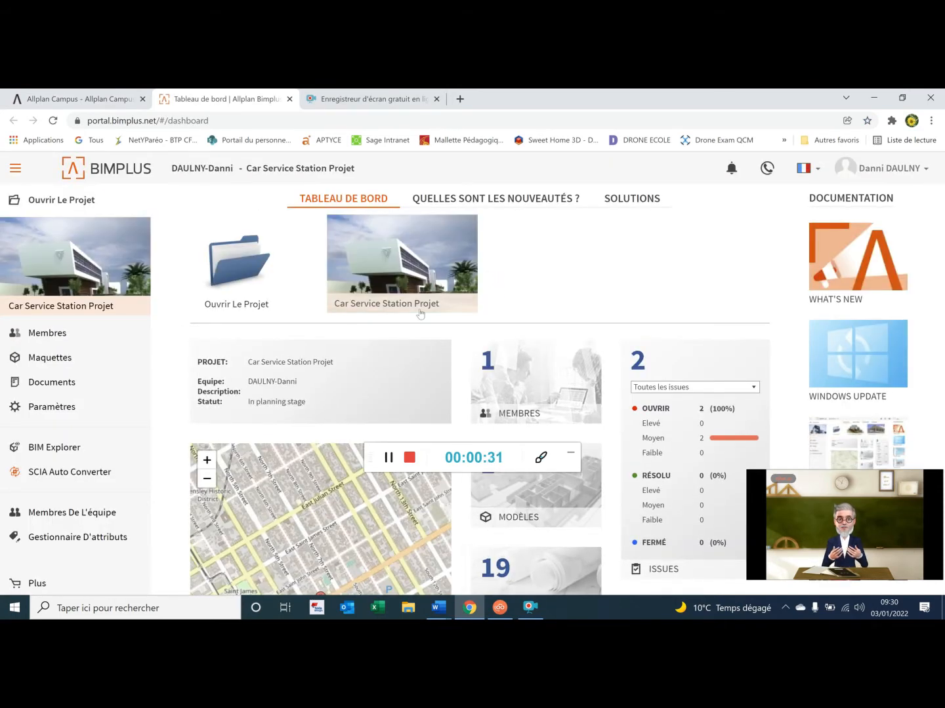
left_click(48, 361)
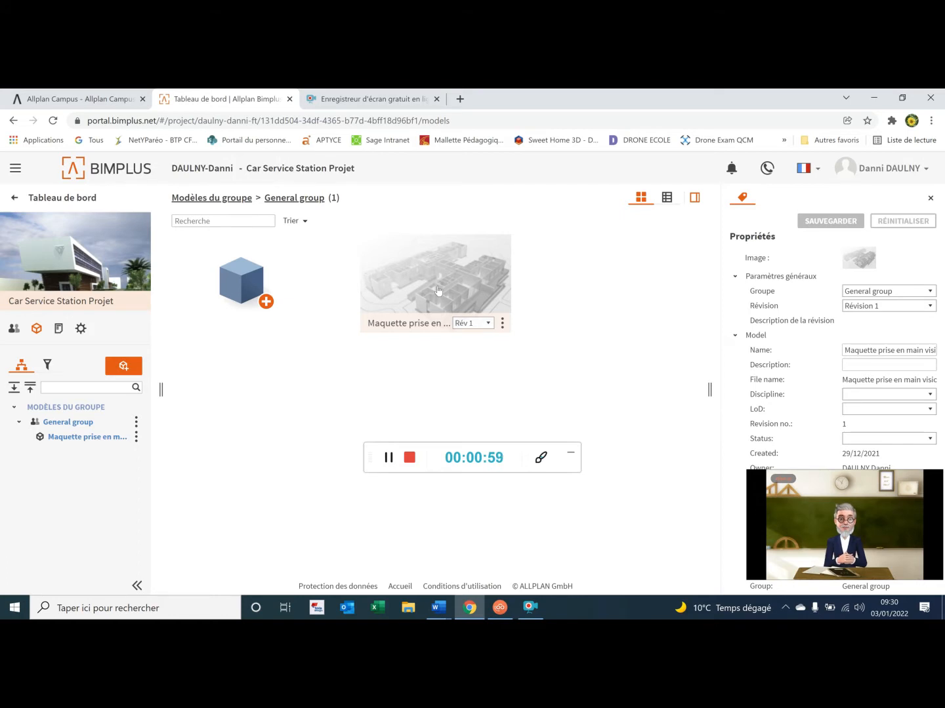
double_click(435, 300)
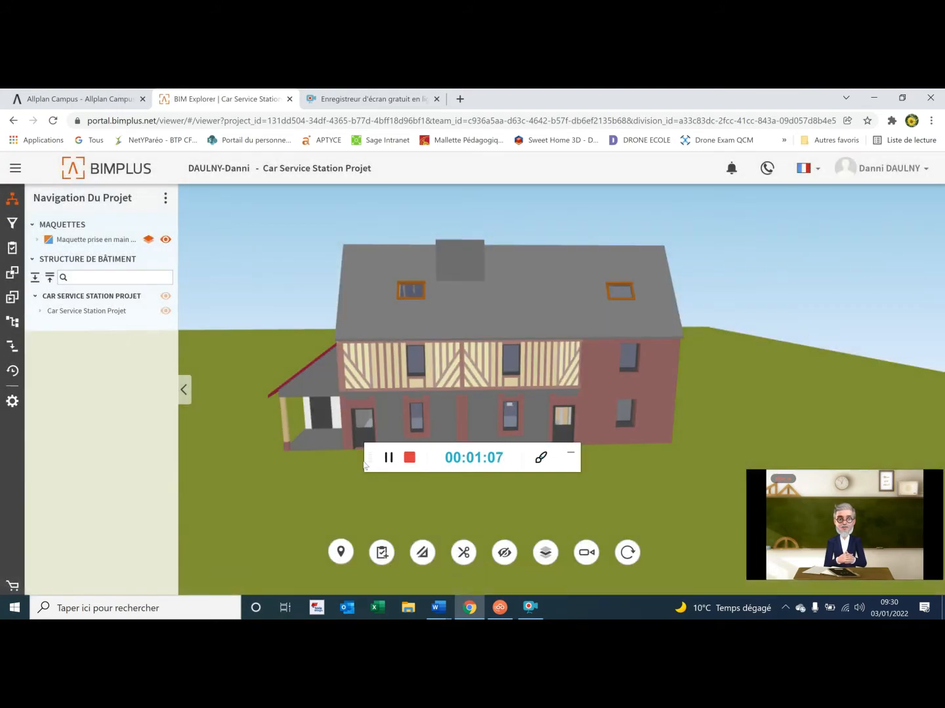
left_click_drag(370, 458, 50, 540)
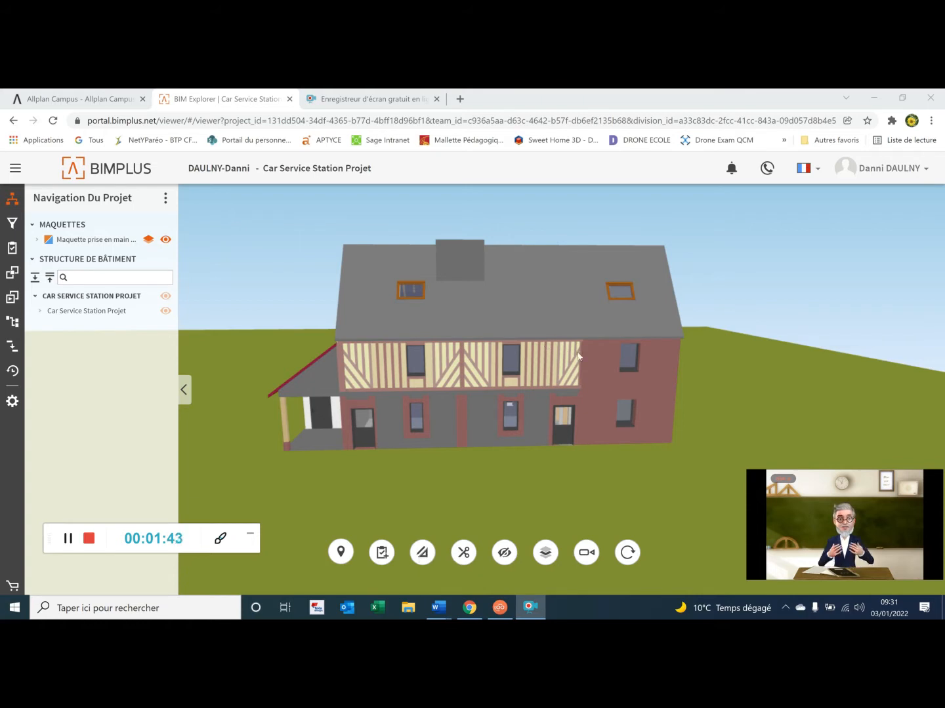
- Examine the house model's front façade from different distances and angles
scroll(526, 355, "down", 5)
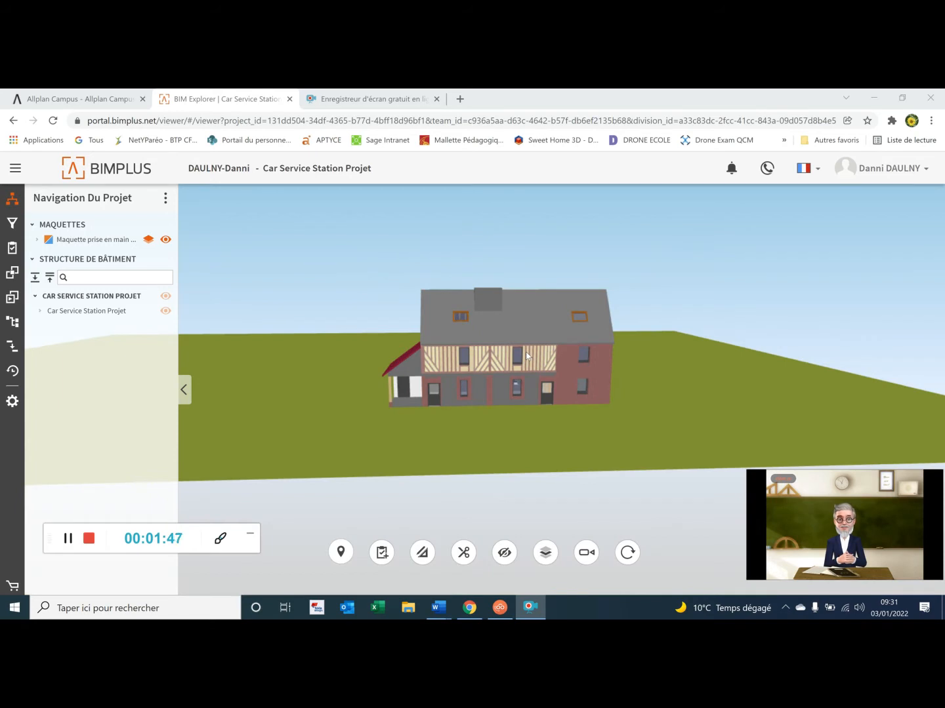
scroll(526, 355, "up", 4)
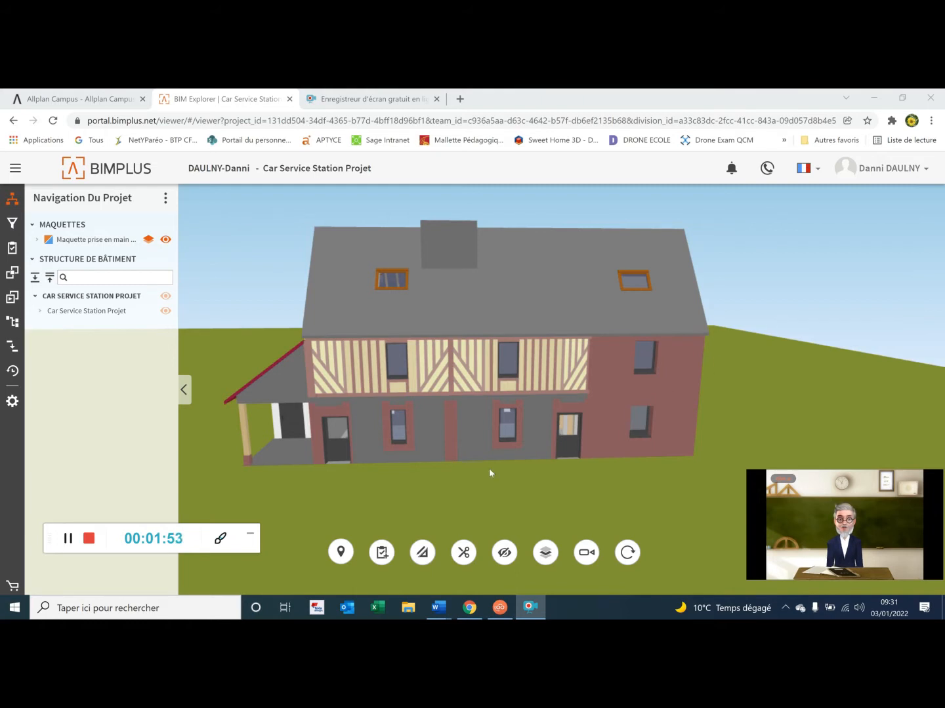
left_click_drag(462, 479, 488, 449)
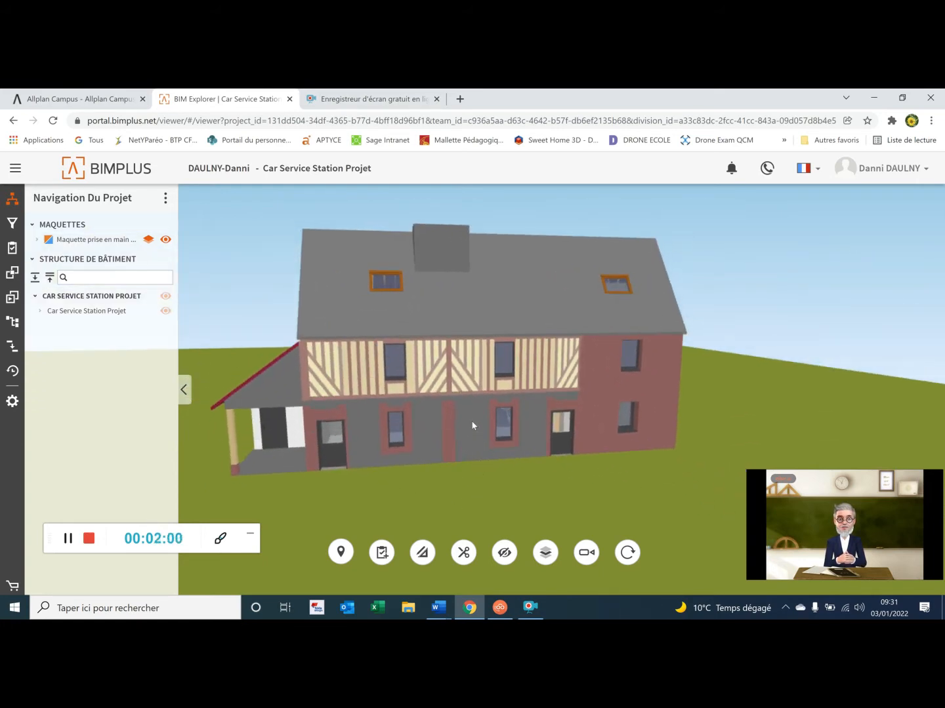
left_click_drag(472, 420, 442, 385)
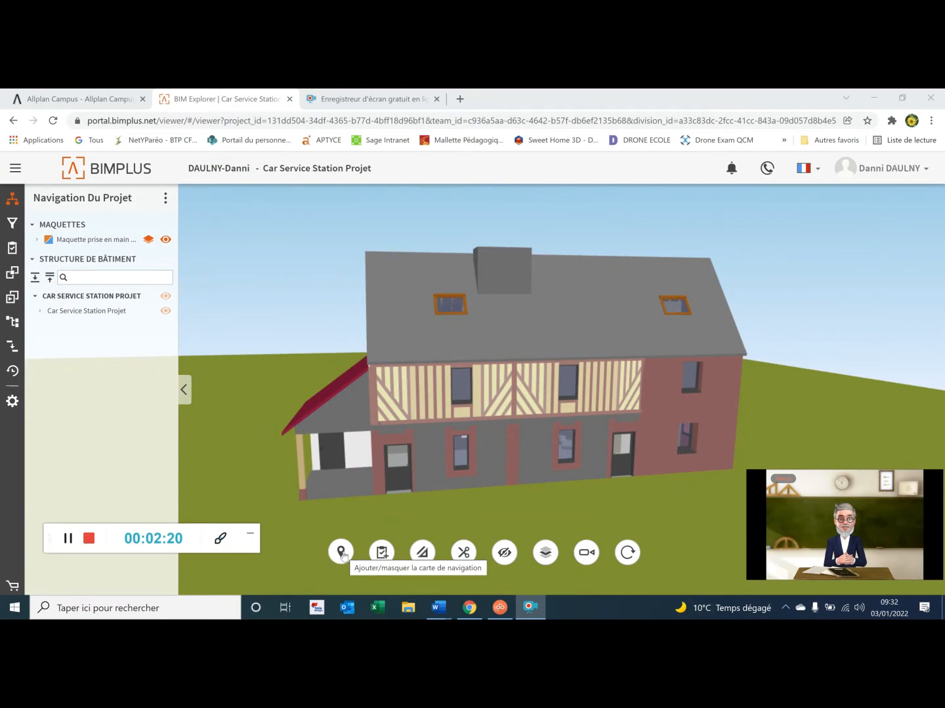
- Show the navigation map and use its side elevation to change the height of the camera viewing the house
left_click(341, 553)
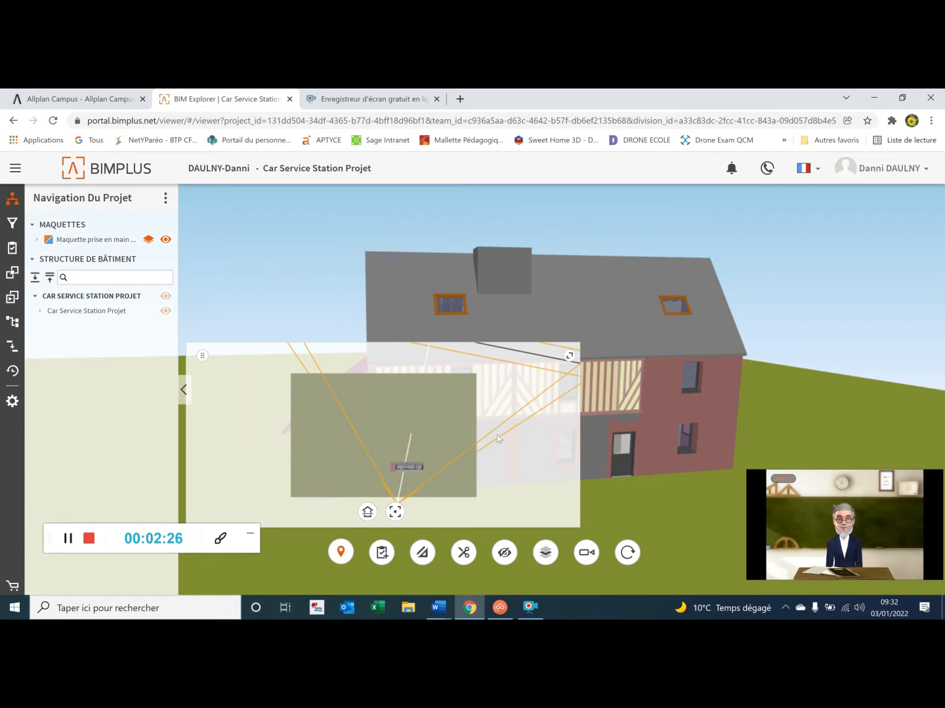
left_click(368, 513)
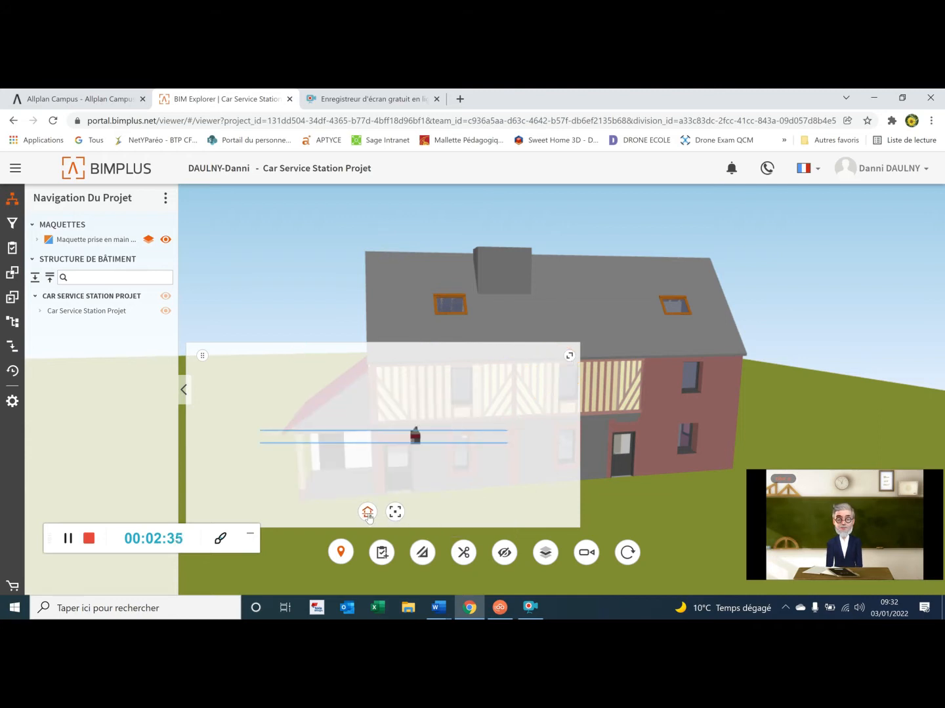
left_click_drag(408, 446, 415, 441)
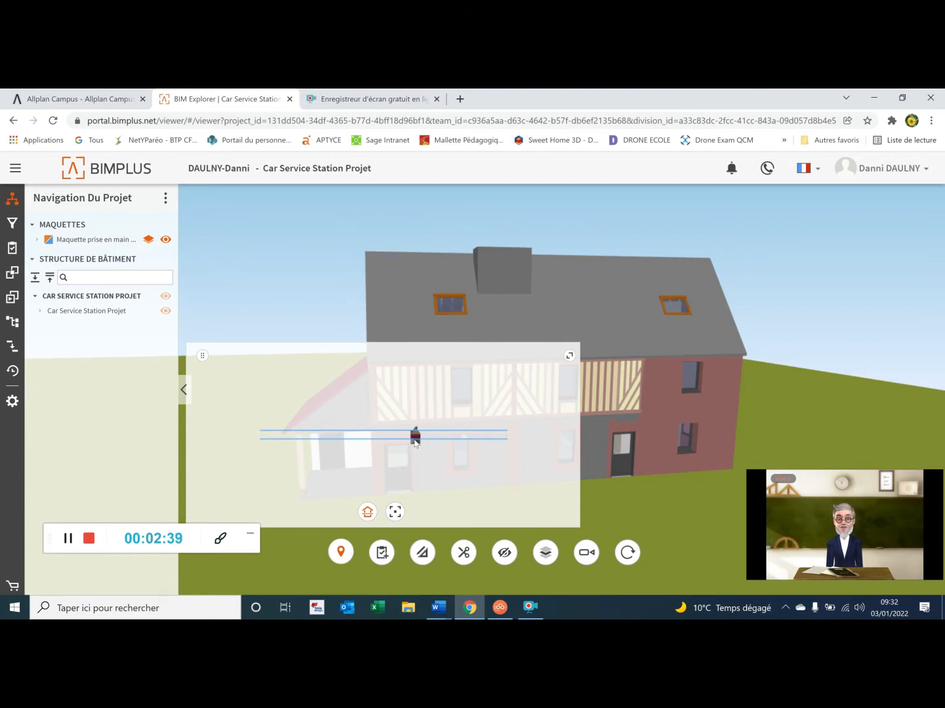
left_click(415, 441)
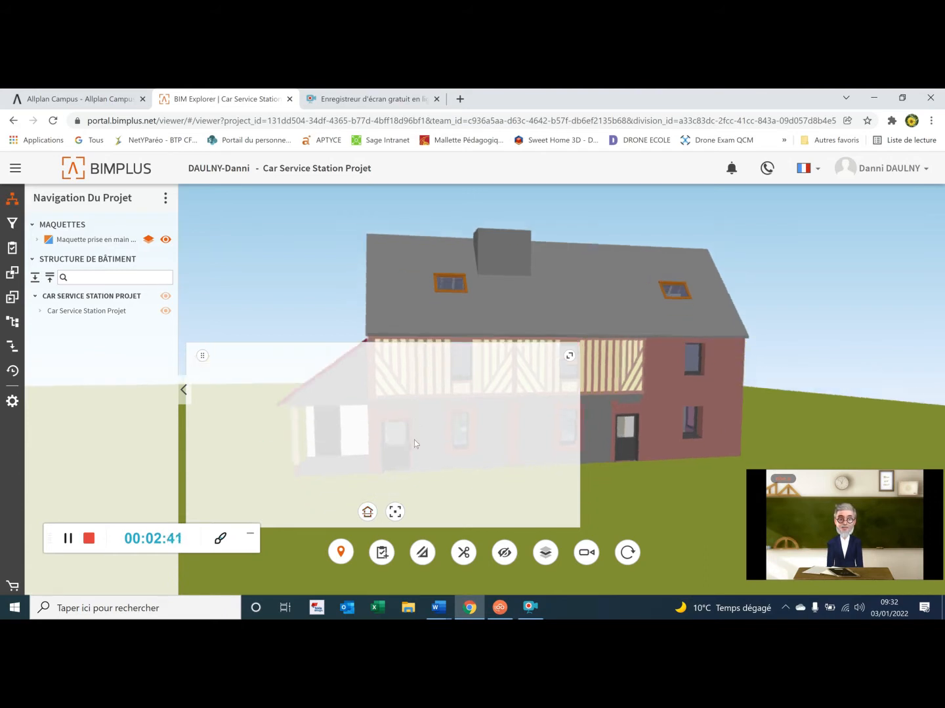
left_click(366, 516)
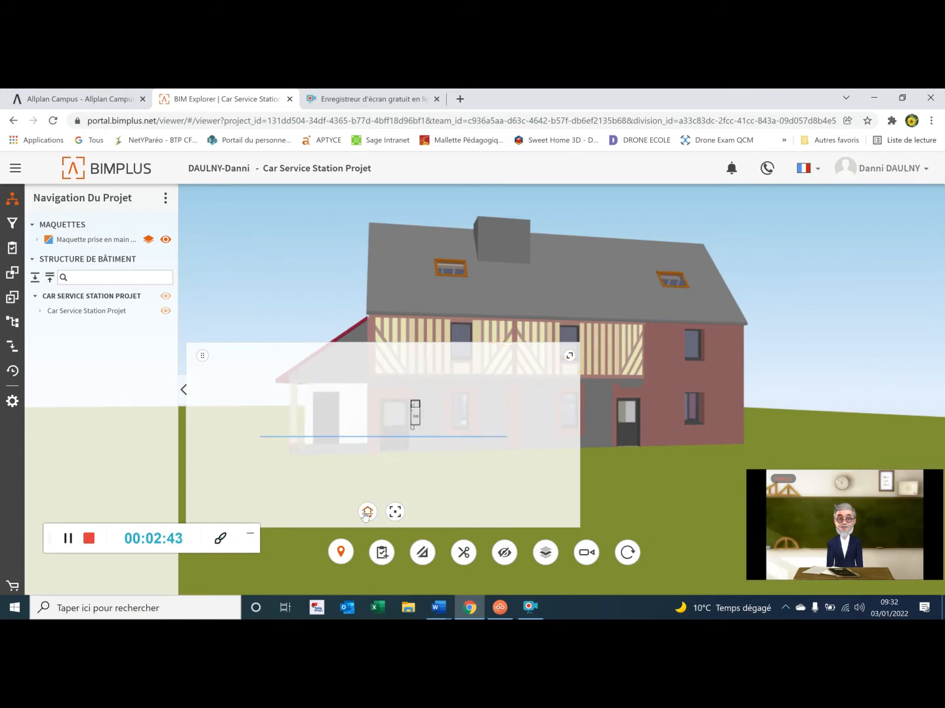
left_click(417, 437)
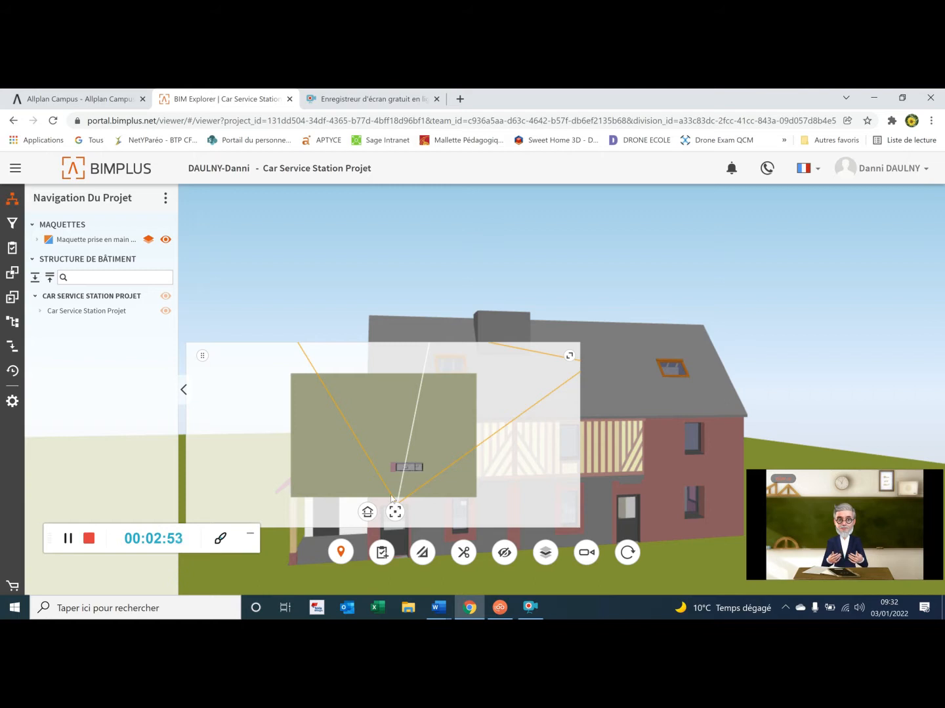
- Move the camera on the navigation map's plan to either side of the house and turn it toward the brick gable end
left_click(368, 491)
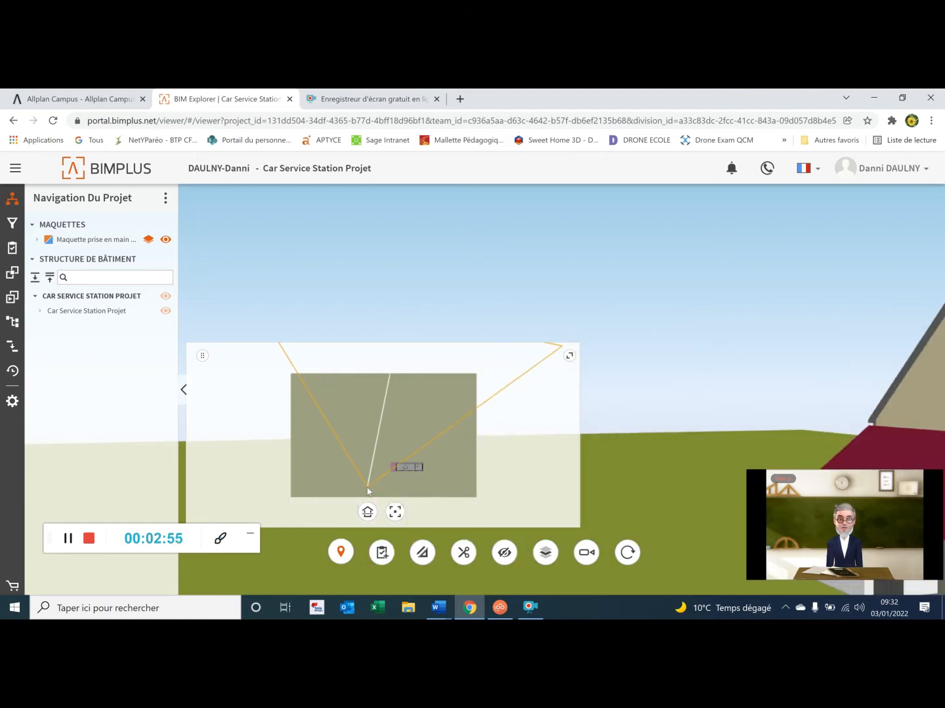
left_click(443, 493)
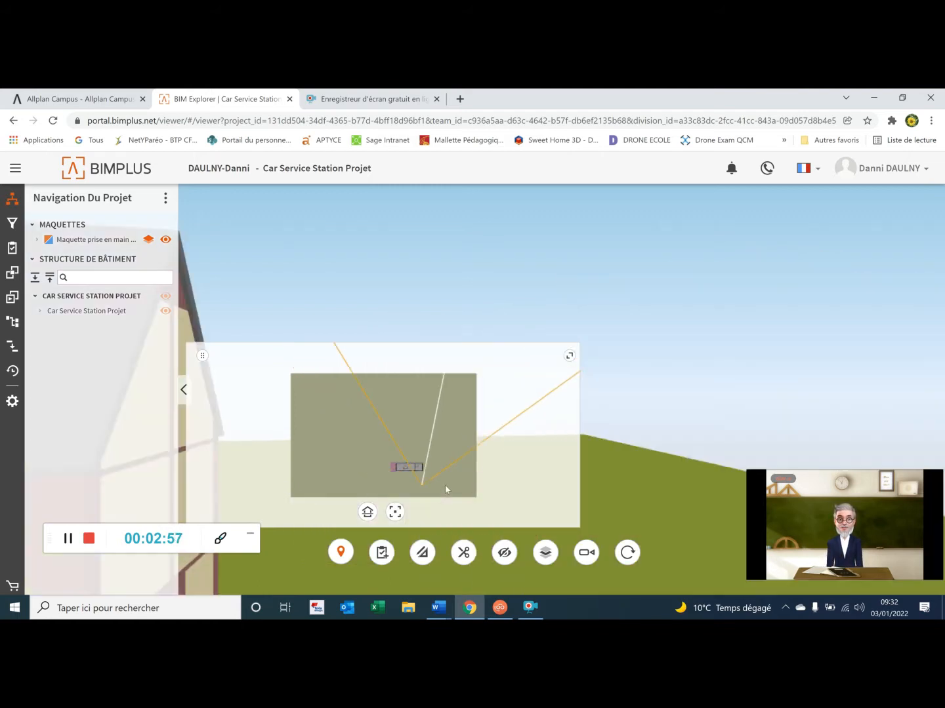
left_click_drag(408, 430, 361, 443)
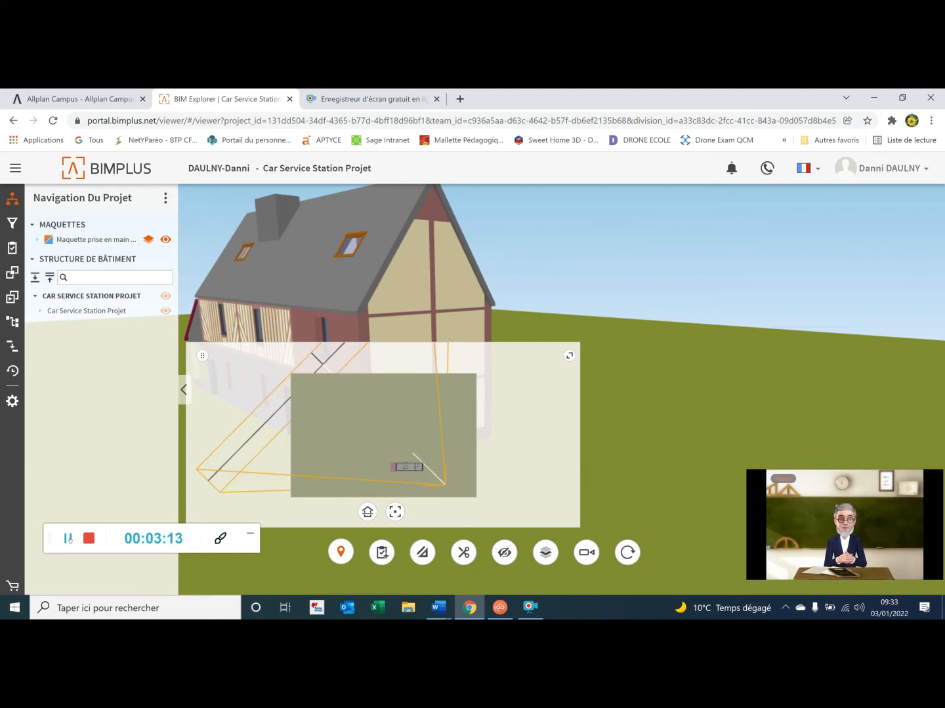
left_click_drag(70, 538, 89, 538)
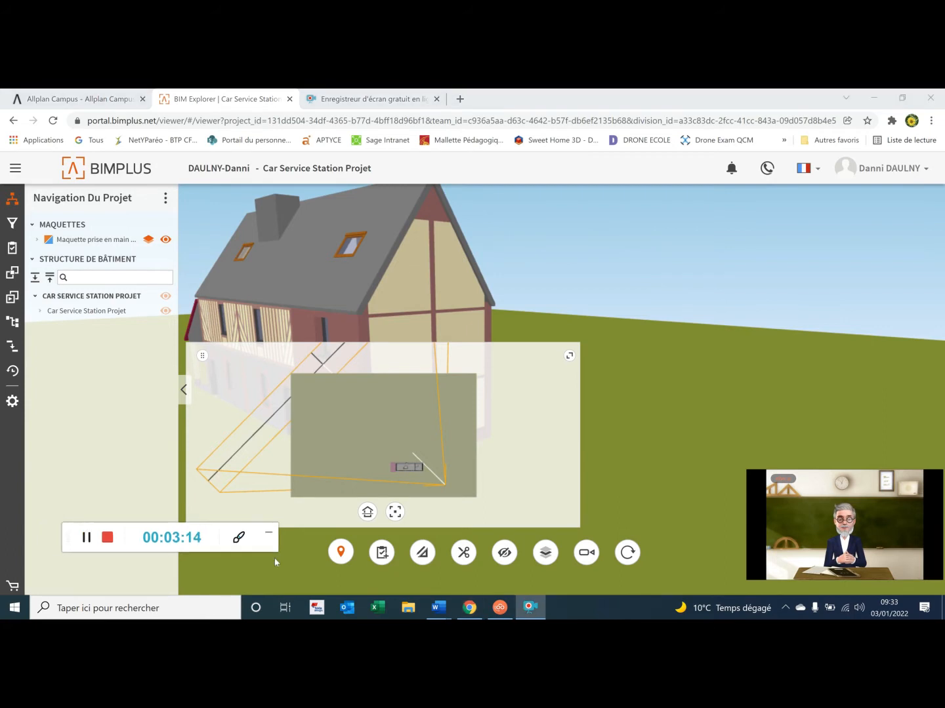
- Recentre the navigation map, reposition the camera near the house, refit the map and hide it
left_click(395, 513)
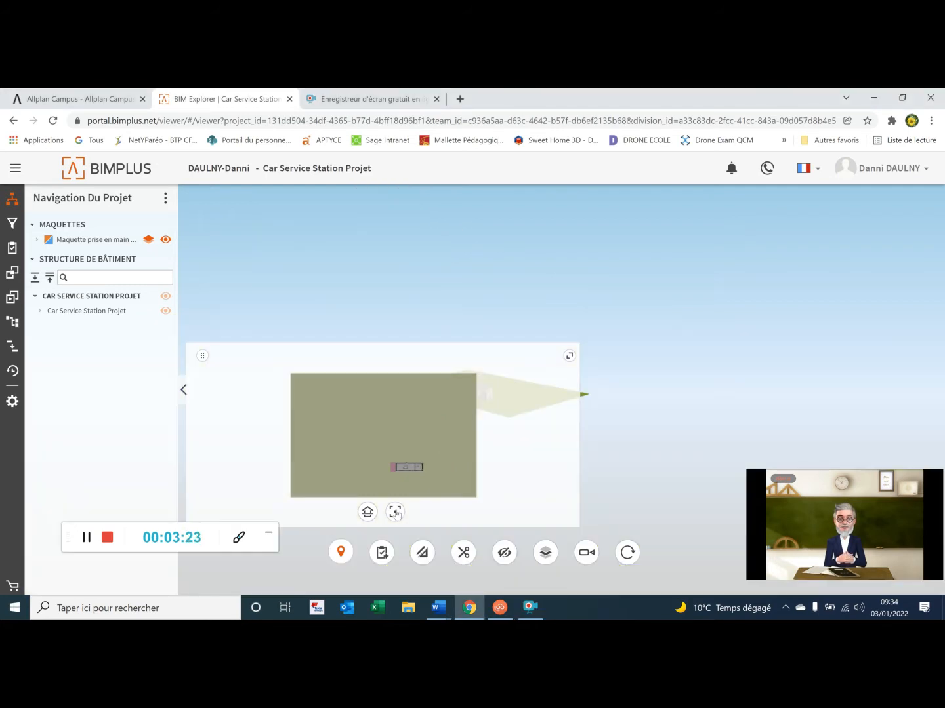
scroll(609, 416, "up", 3)
scroll(494, 431, "down", 2)
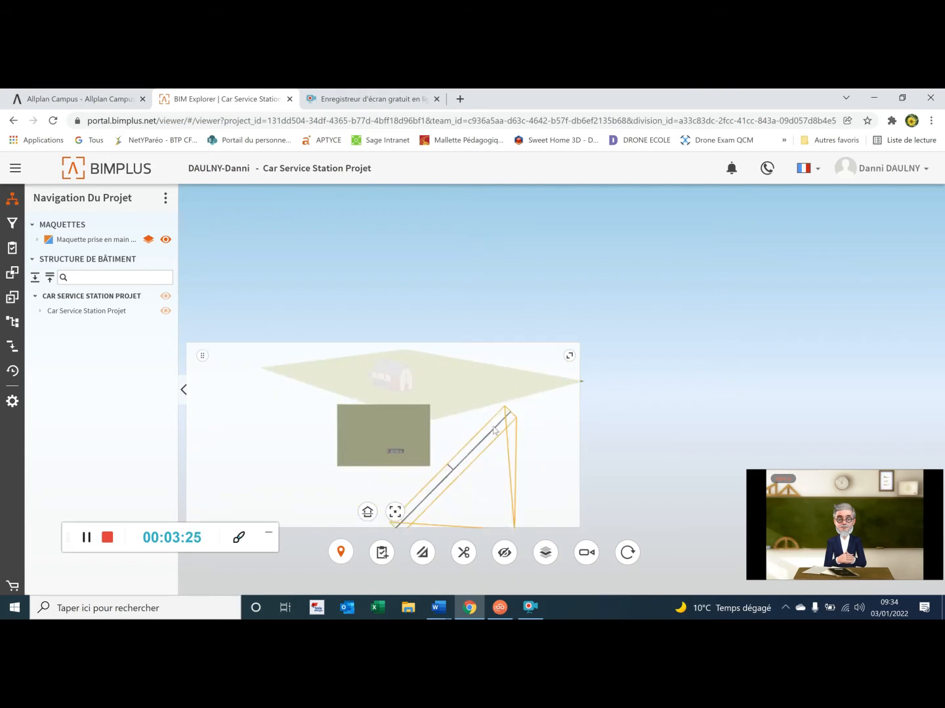
scroll(594, 395, "up", 1)
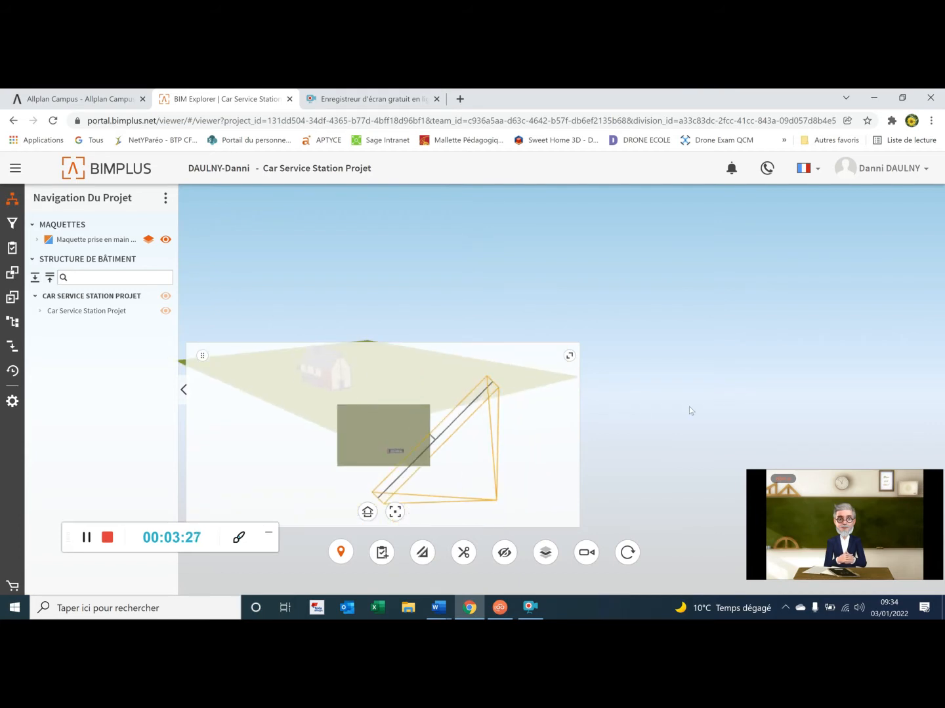
middle_click_drag(689, 410, 928, 414)
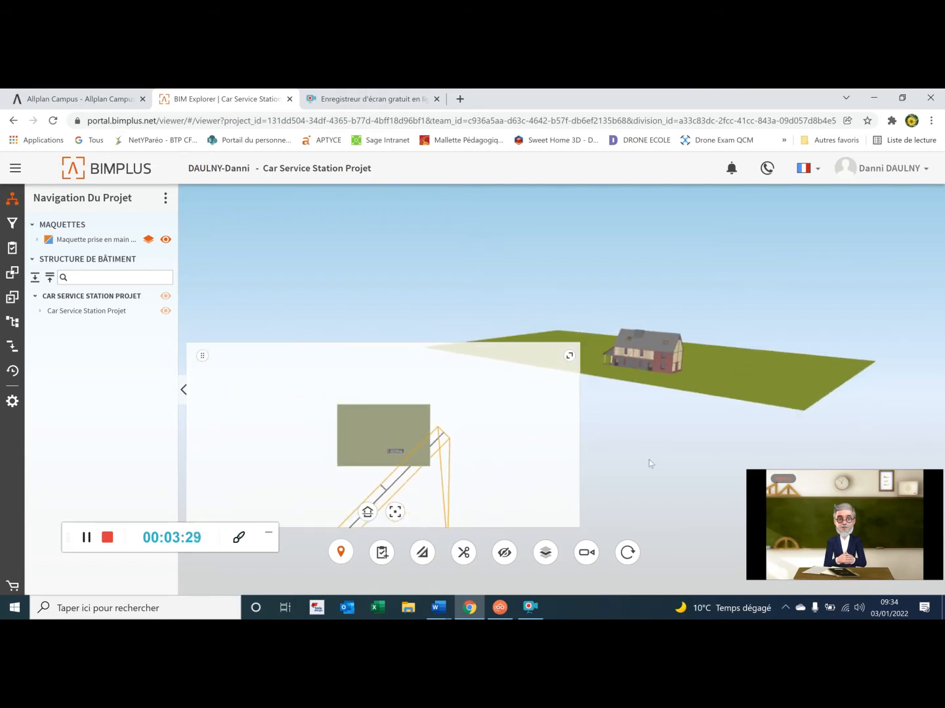
left_click(415, 452)
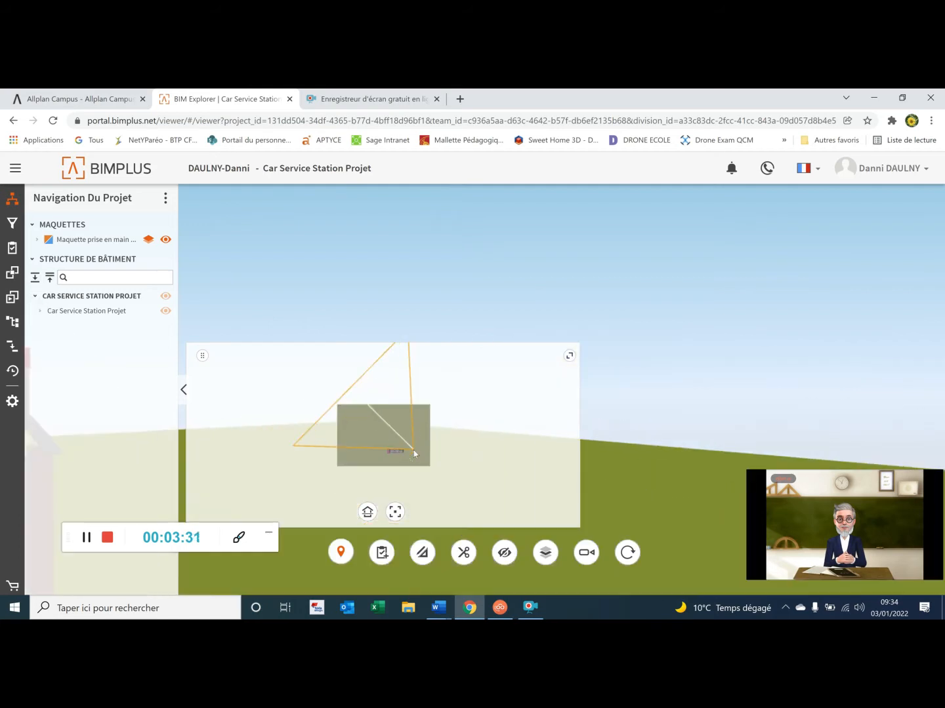
left_click(396, 511)
left_click(397, 515)
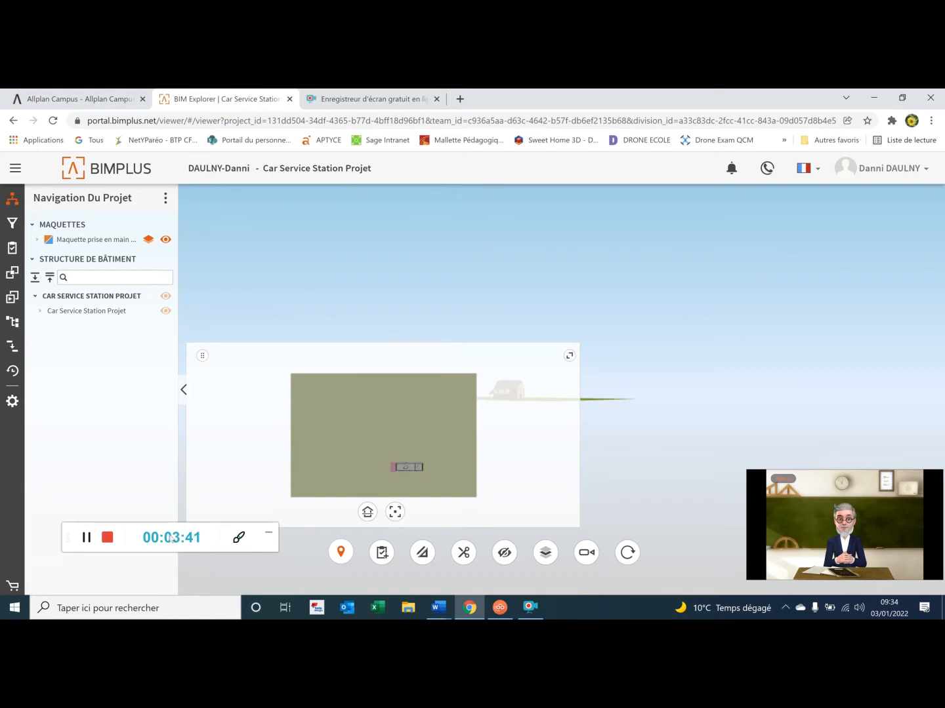
left_click(85, 537)
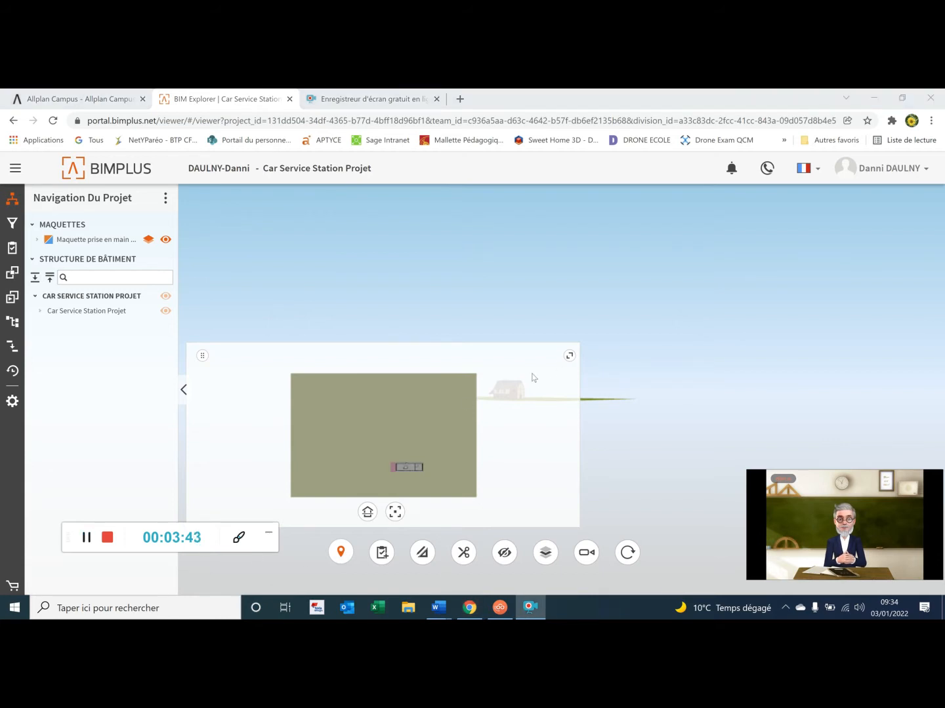
left_click(341, 553)
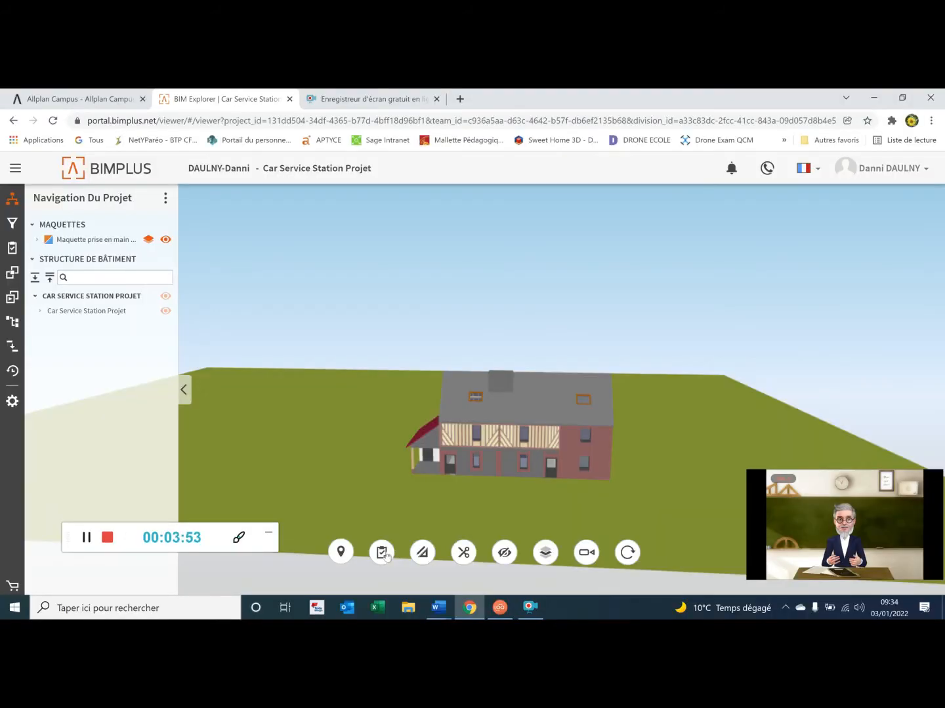
- Create a new issue on the model and dismiss the unpublished-issue notice
left_click(382, 553)
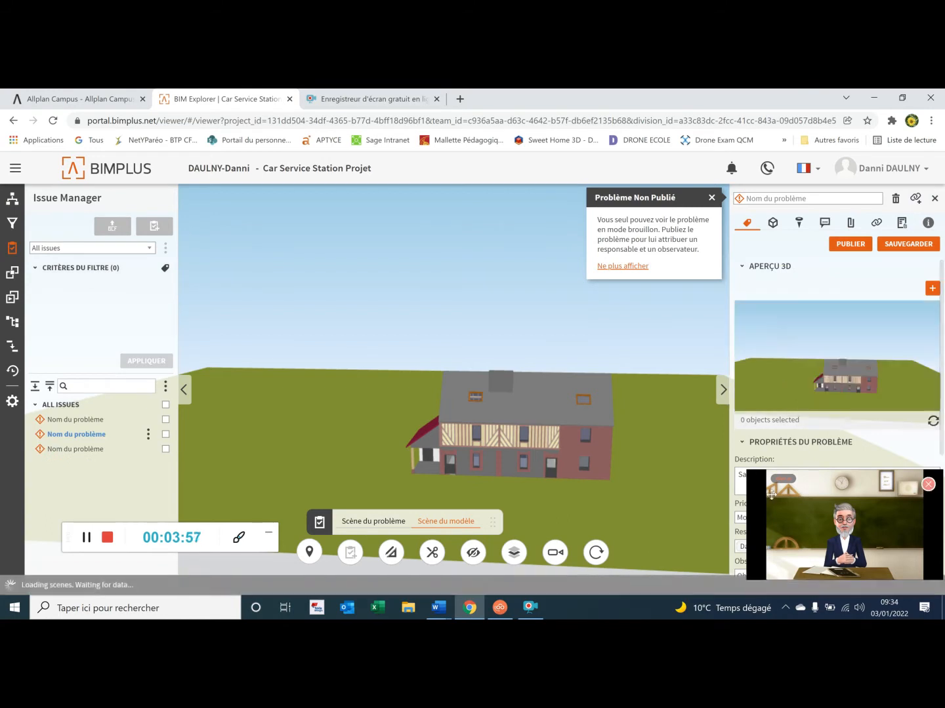
left_click_drag(753, 493, 188, 227)
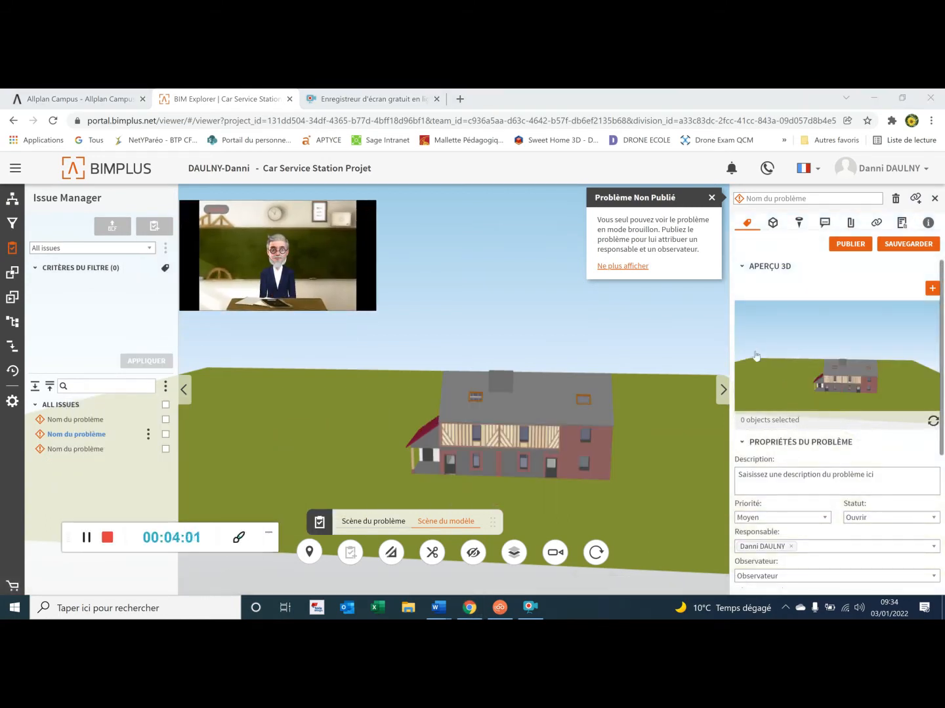
left_click(712, 198)
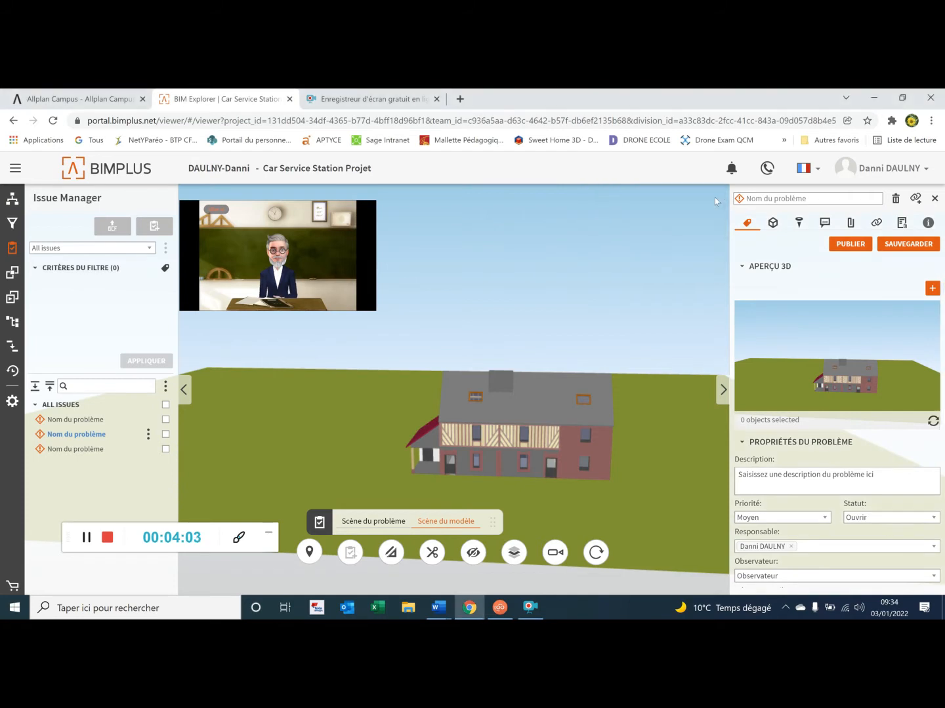
- Select the roof window above the brick section and update the issue's 3D preview with a close-up of it
scroll(543, 455, "up", 3)
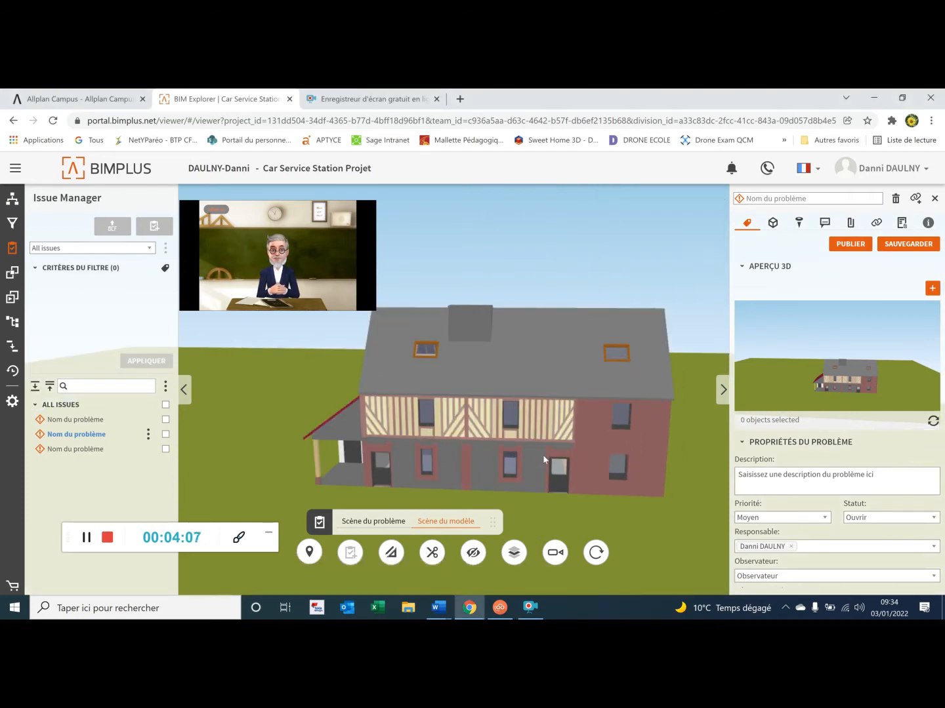
left_click(625, 351)
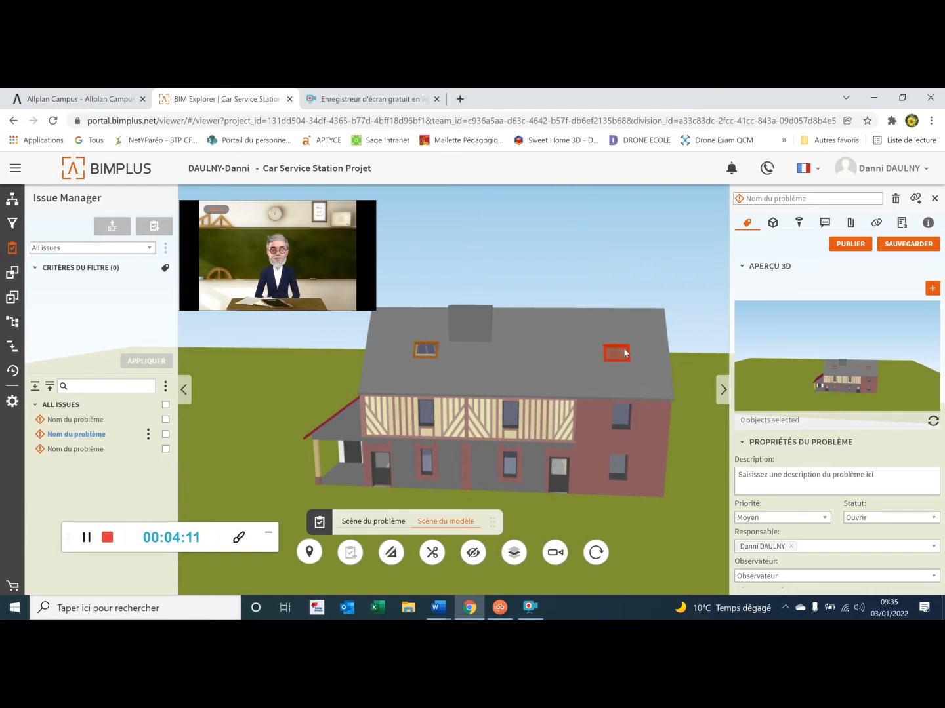
left_click(933, 422)
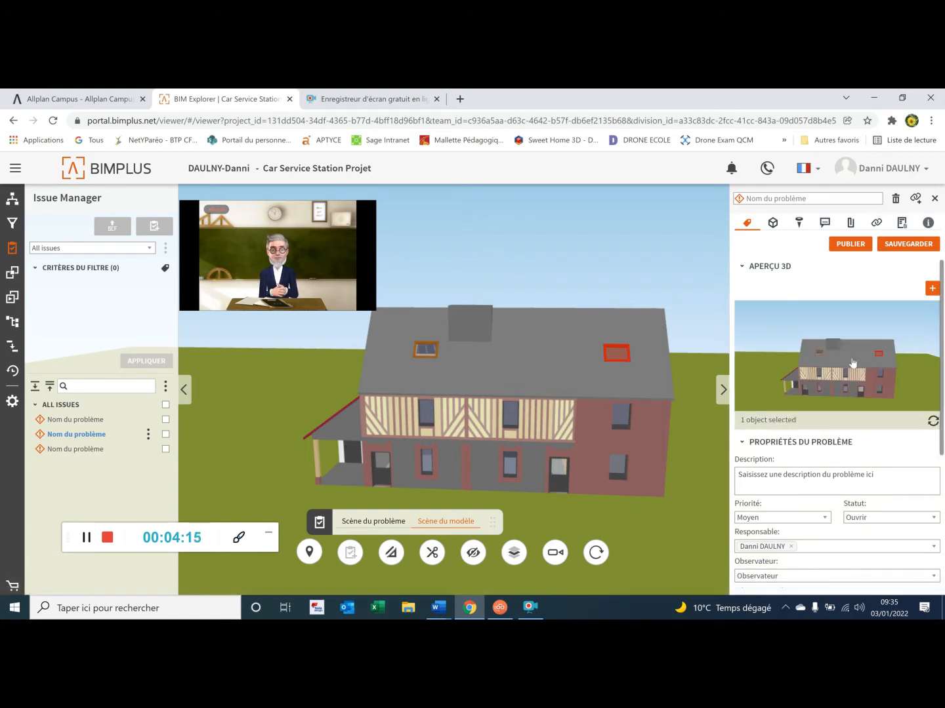
scroll(636, 345, "up", 5)
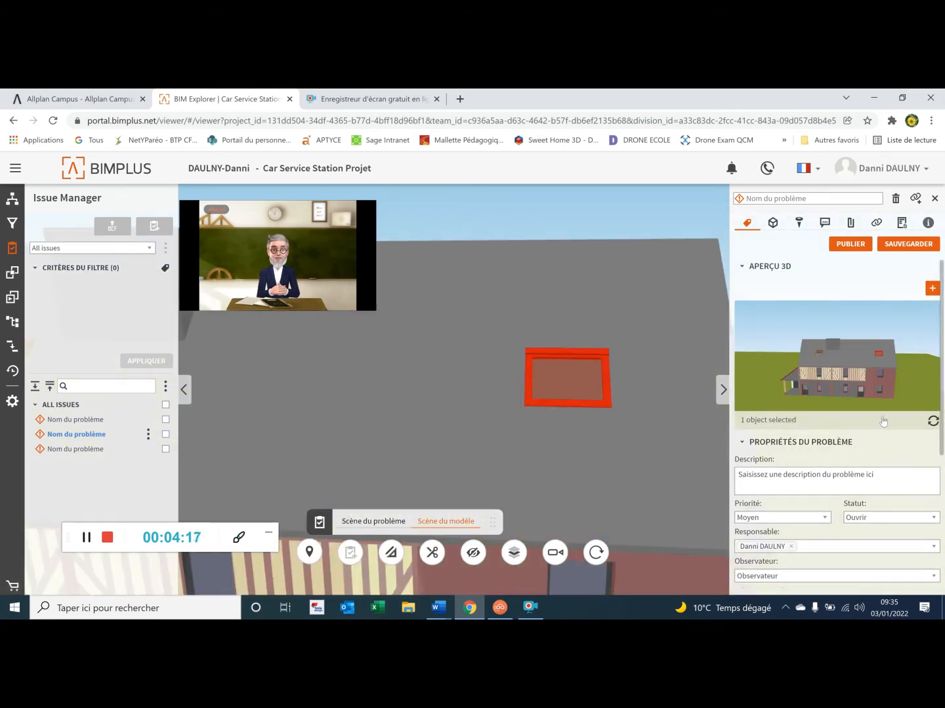
left_click(933, 423)
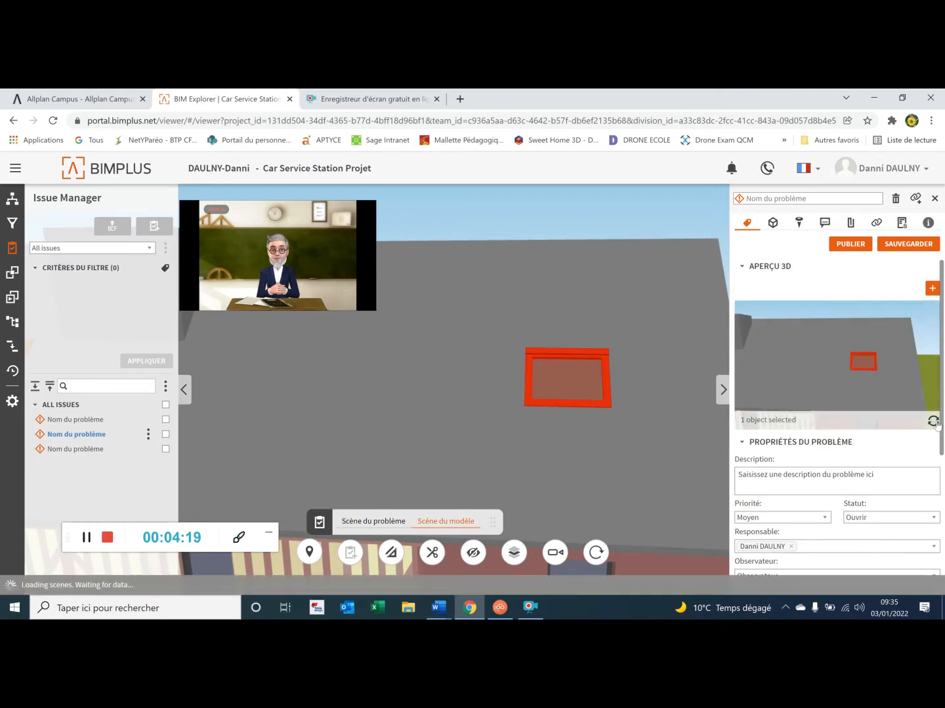
- Name the issue "changer les dimensions de ma" and check the people available as its assignee
left_click(817, 198)
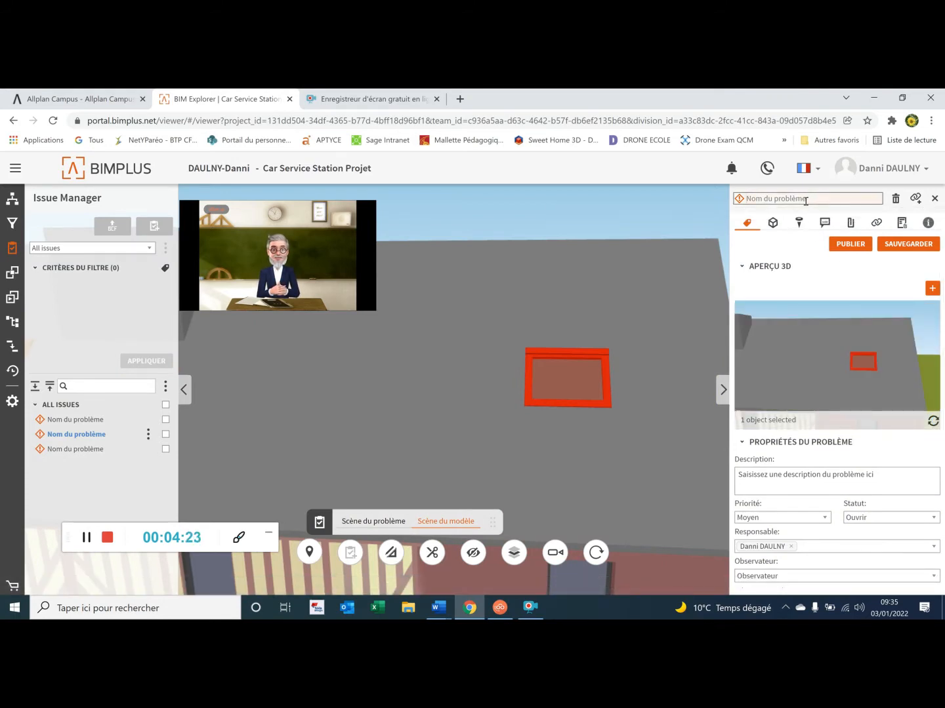
type("changer")
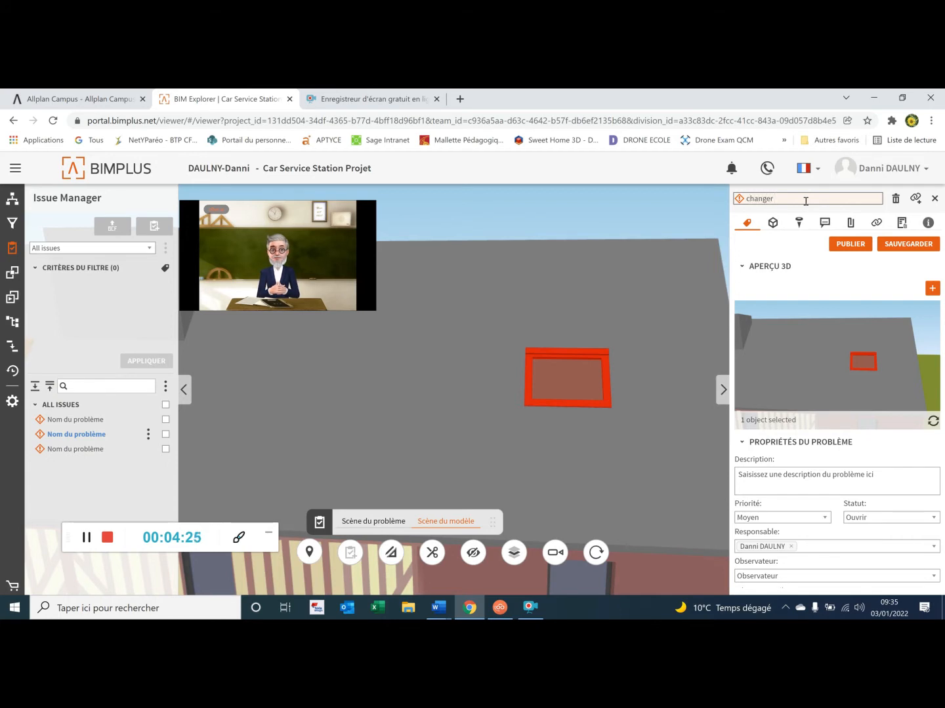
type(" la tai")
key("BackSpace")
key("BackSpace")
key("BackSpace")
key("BackSpace")
key("BackSpace")
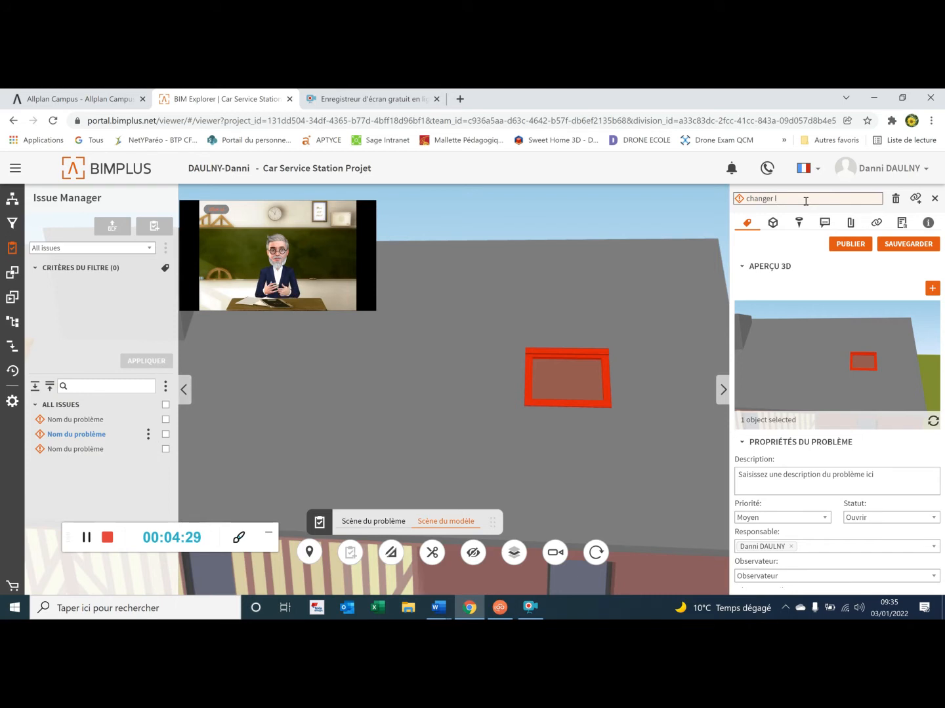
type("es dimn")
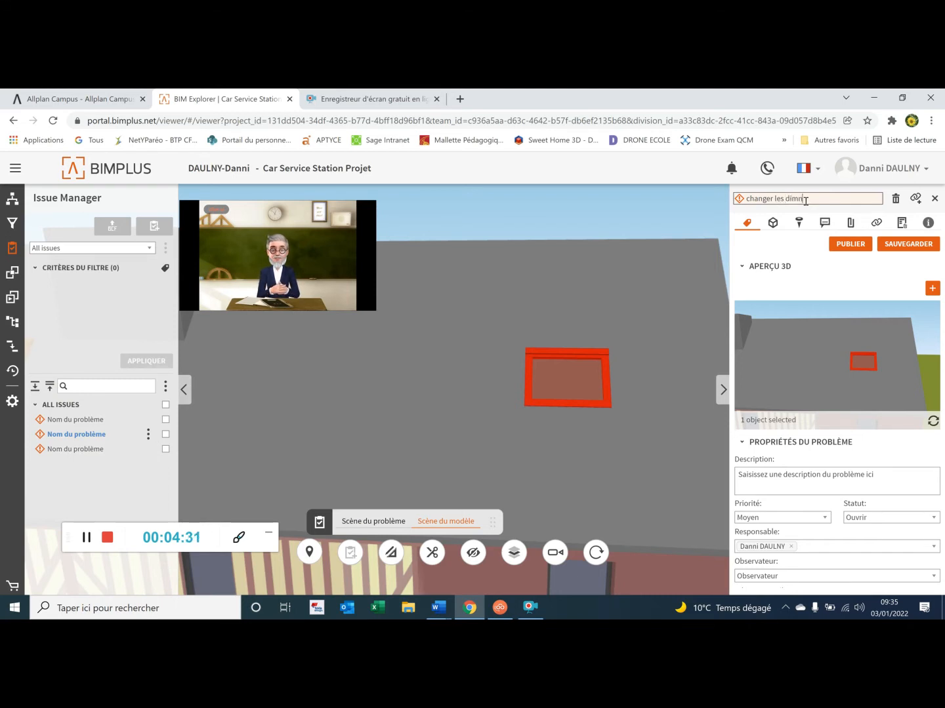
key("BackSpace")
type("ensions de ma")
left_click(797, 198)
type("e")
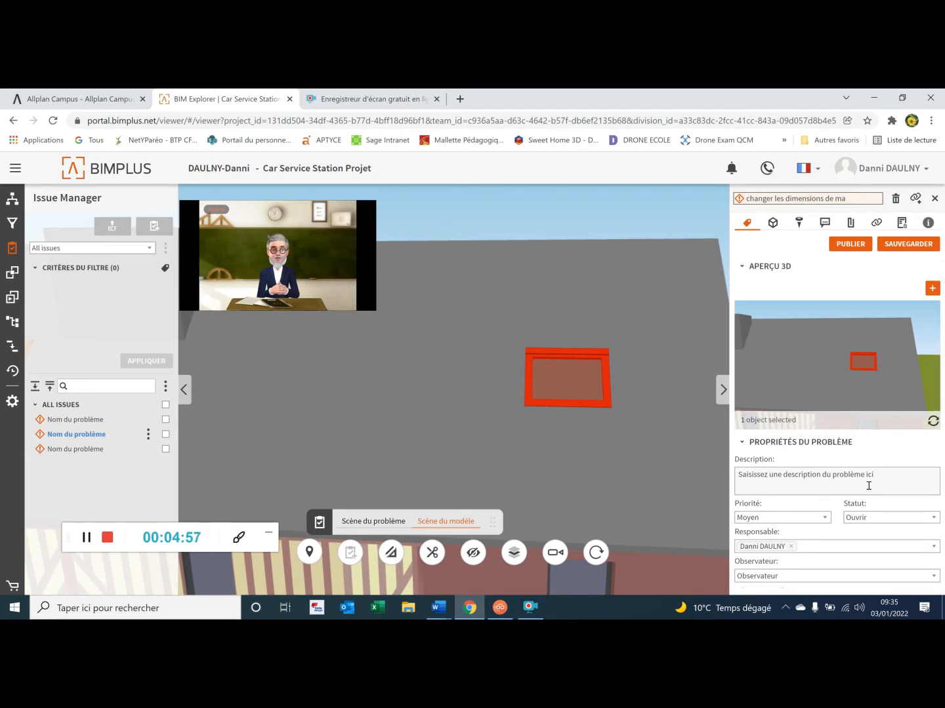
left_click(871, 549)
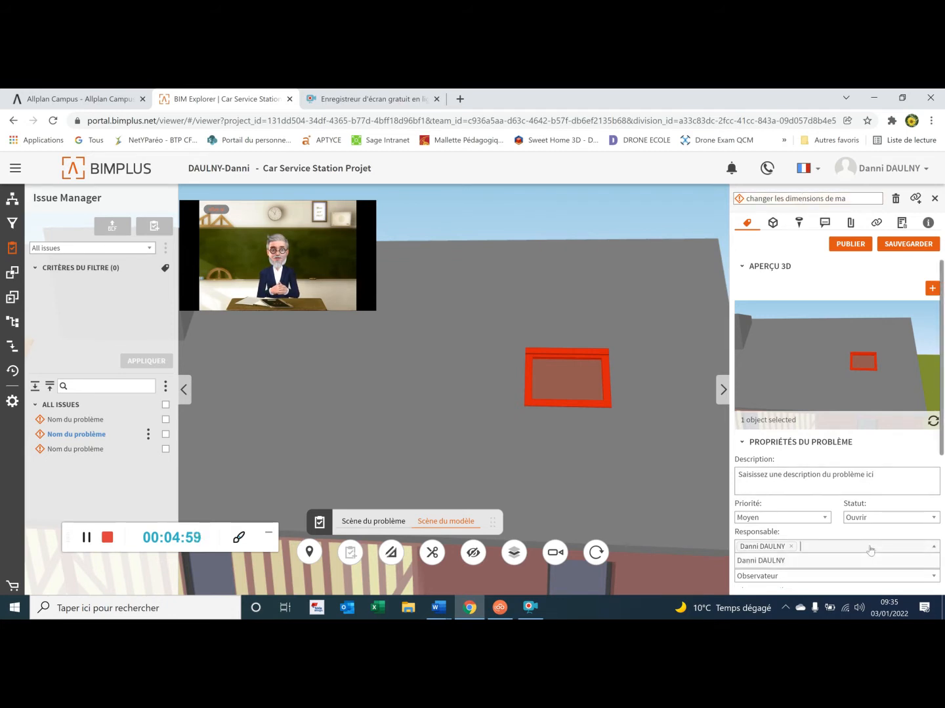
left_click(870, 548)
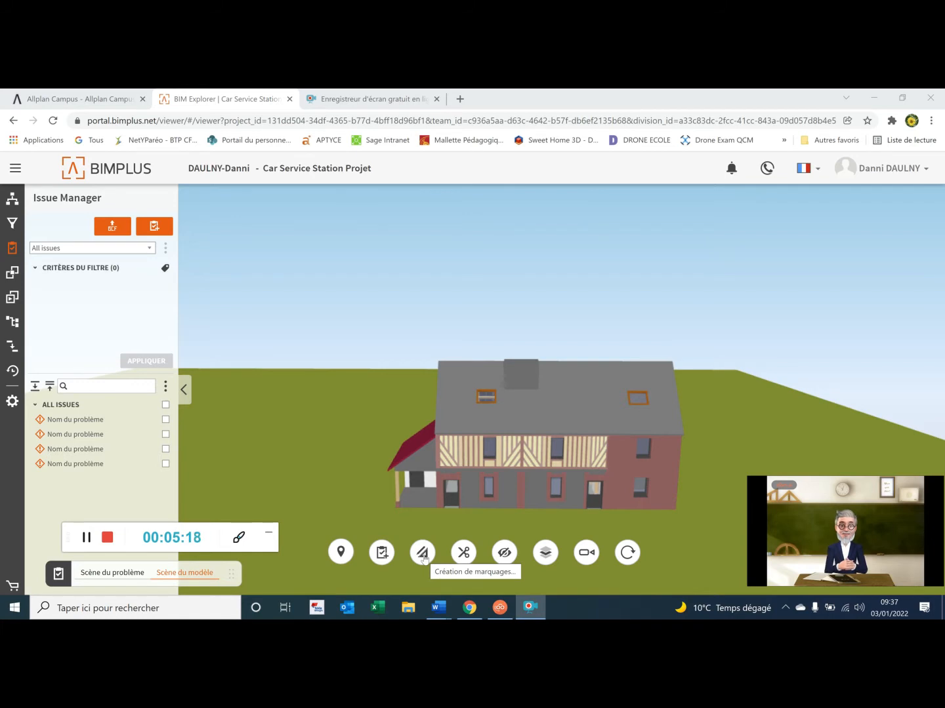
- Open the markup creation tools and move their toolbar clear of the house
left_click(423, 557)
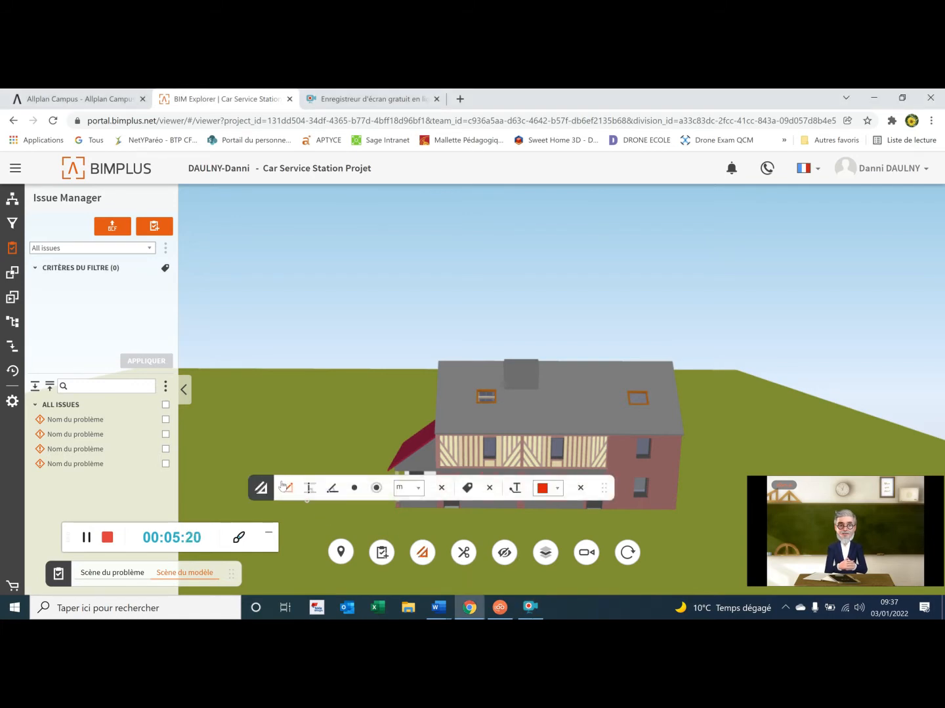
left_click_drag(271, 486, 224, 227)
scroll(440, 393, "up", 3)
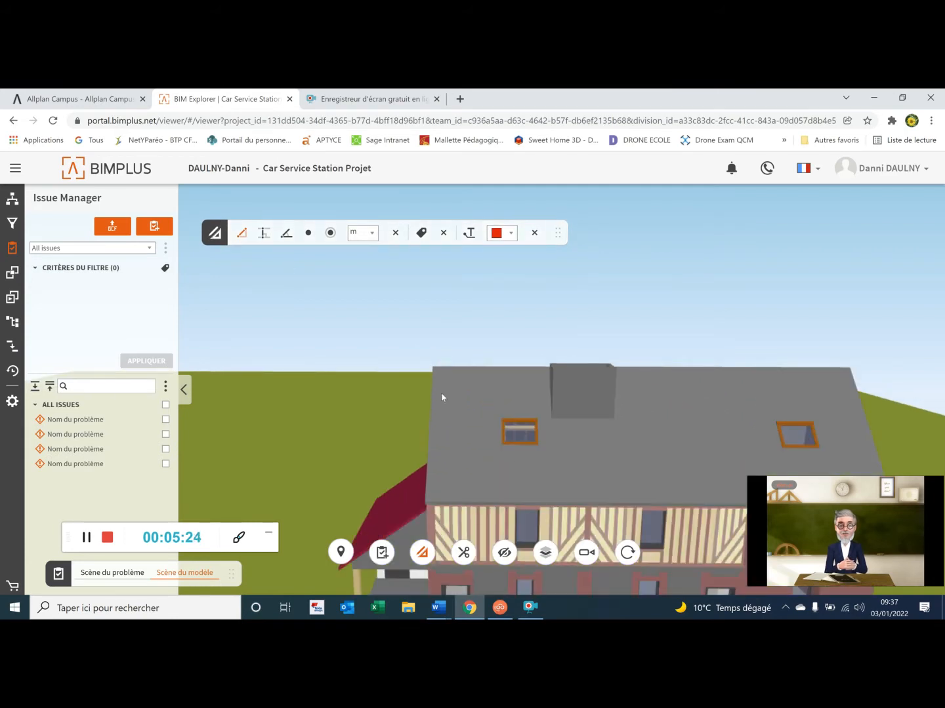
left_click_drag(441, 393, 543, 413)
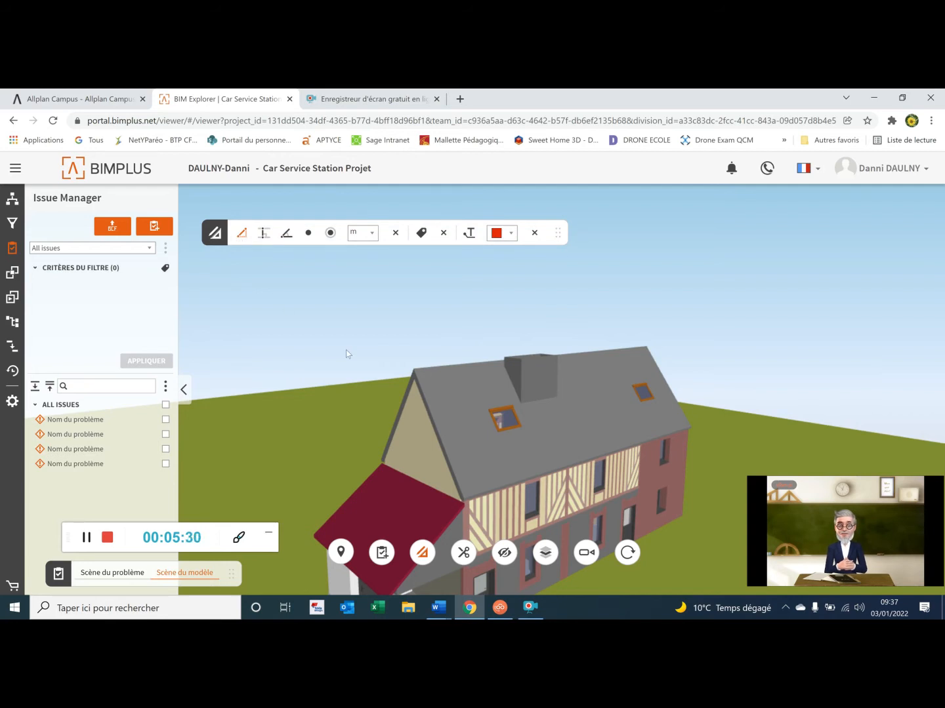
- Measure the distance along the main roof's sloping gable edge from the ridge corner down to the eave corner
scroll(444, 478, "up", 3)
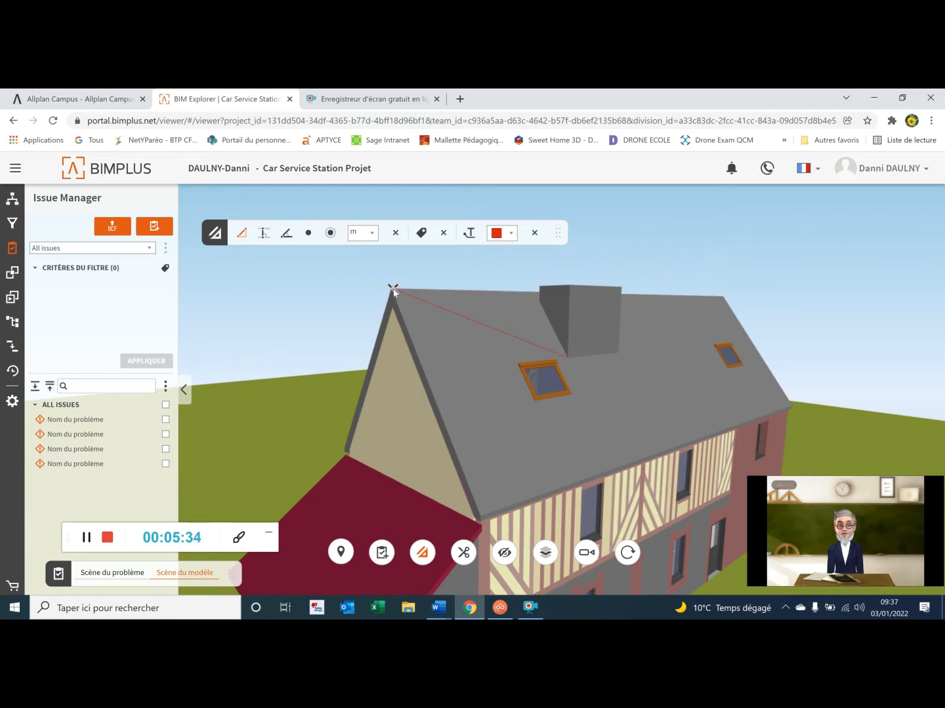
scroll(392, 291, "up", 3)
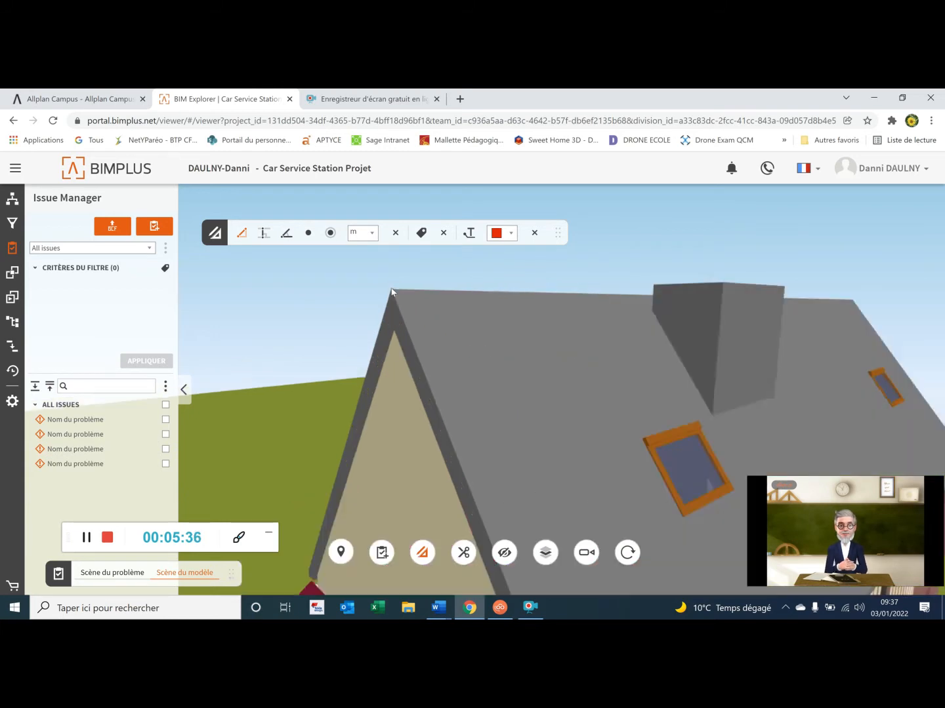
left_click(391, 308)
scroll(459, 398, "down", 3)
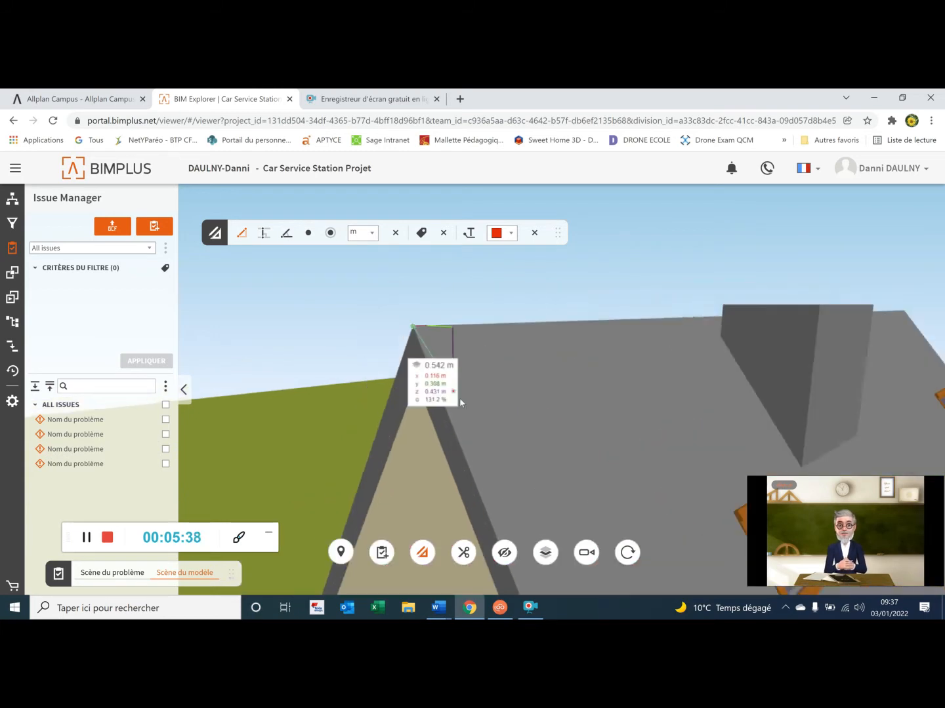
left_click_drag(477, 392, 413, 197)
scroll(523, 484, "down", 3)
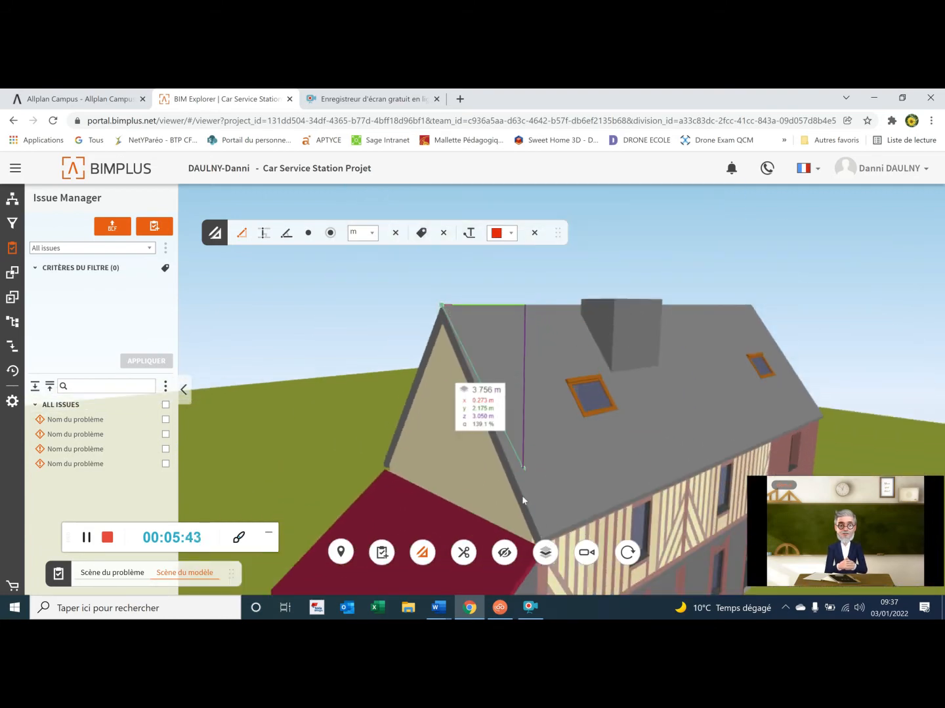
scroll(535, 531, "up", 1)
scroll(546, 472, "up", 3)
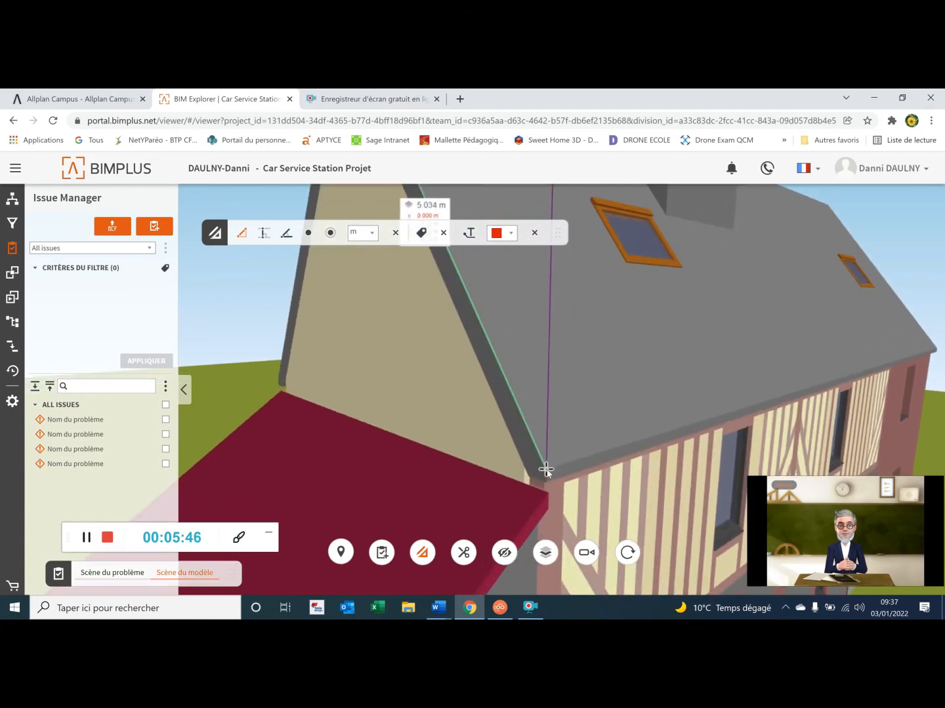
left_click(546, 469)
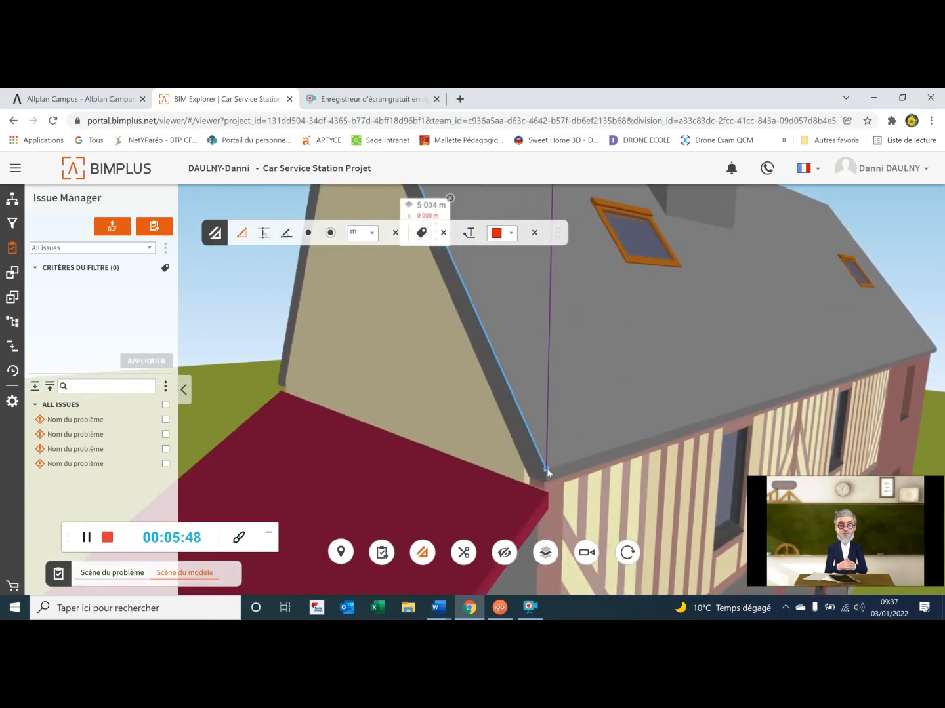
scroll(464, 413, "down", 2)
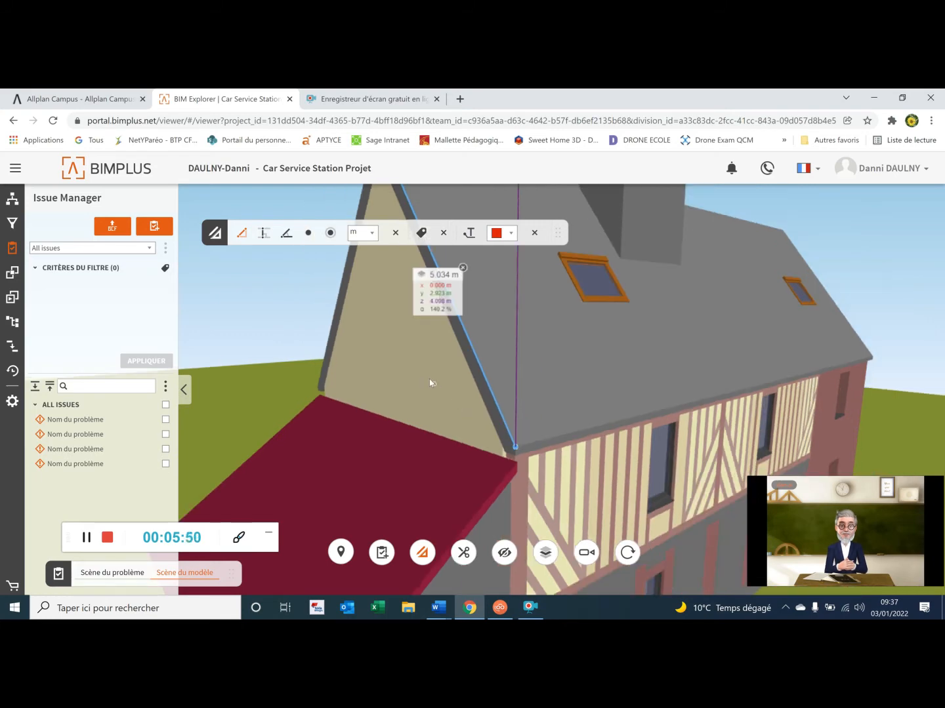
scroll(429, 374, "down", 1)
middle_click_drag(440, 390, 419, 452)
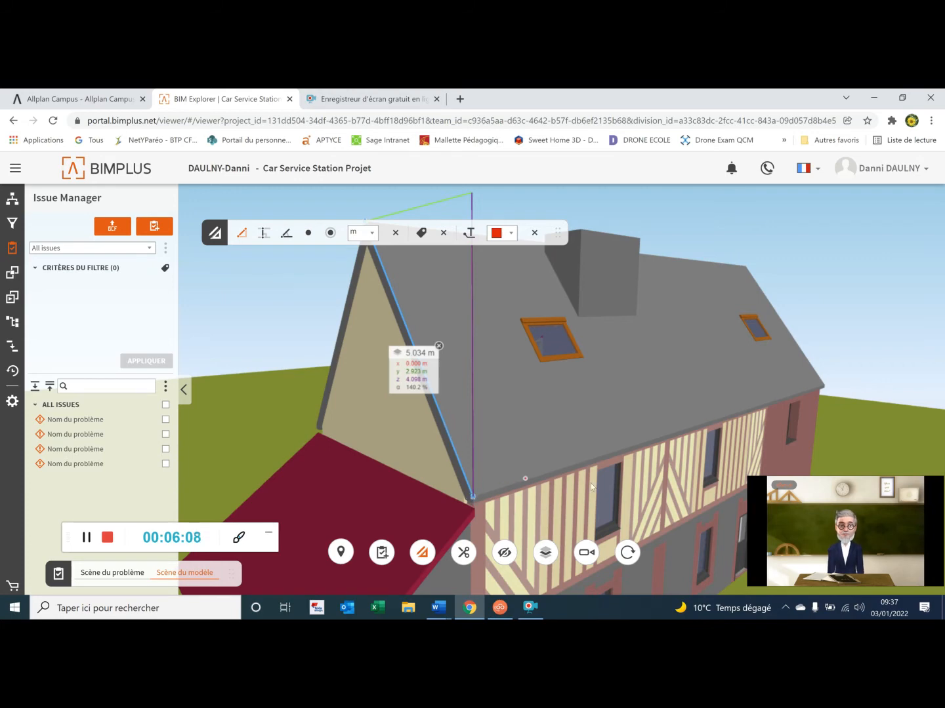
scroll(746, 411, "up", 3)
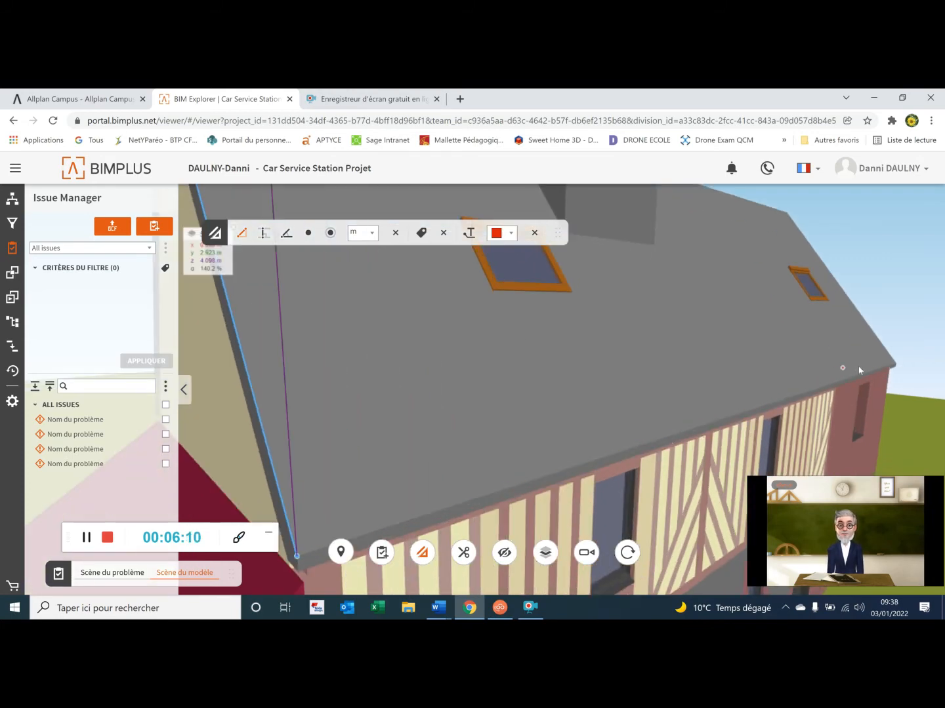
left_click(894, 365)
left_click(895, 364)
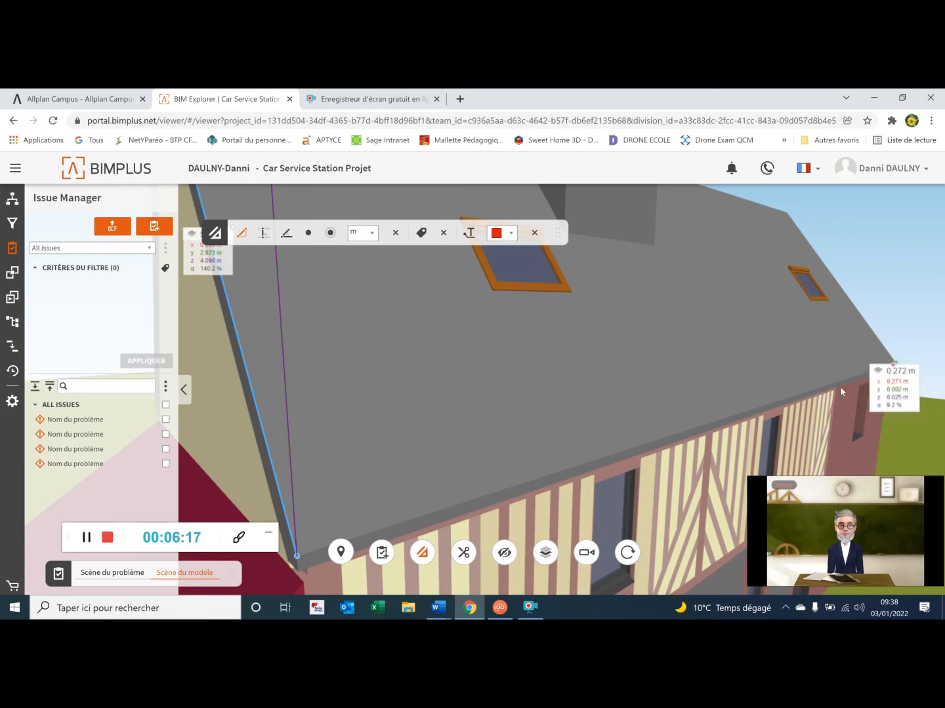
left_click(304, 555)
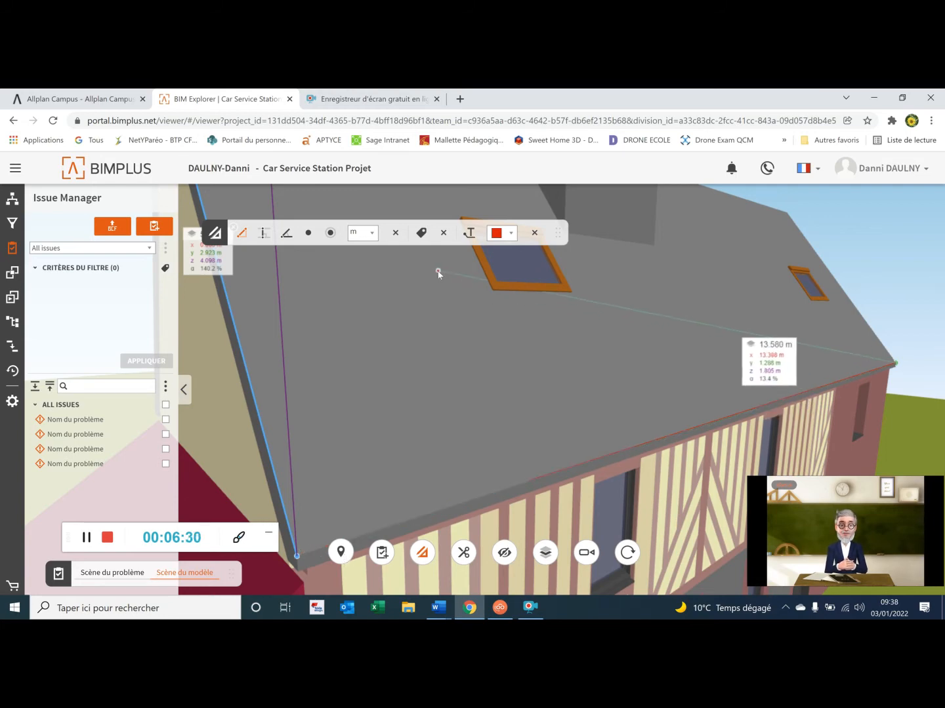
key("Escape")
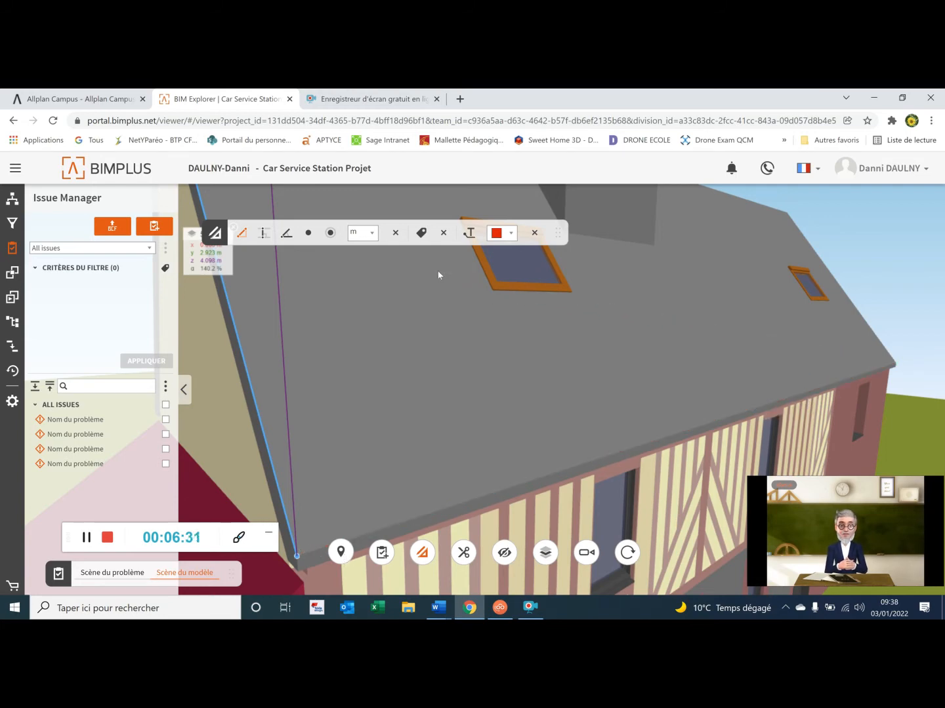
- Review the length units available for measurements, keeping metres
left_click(373, 234)
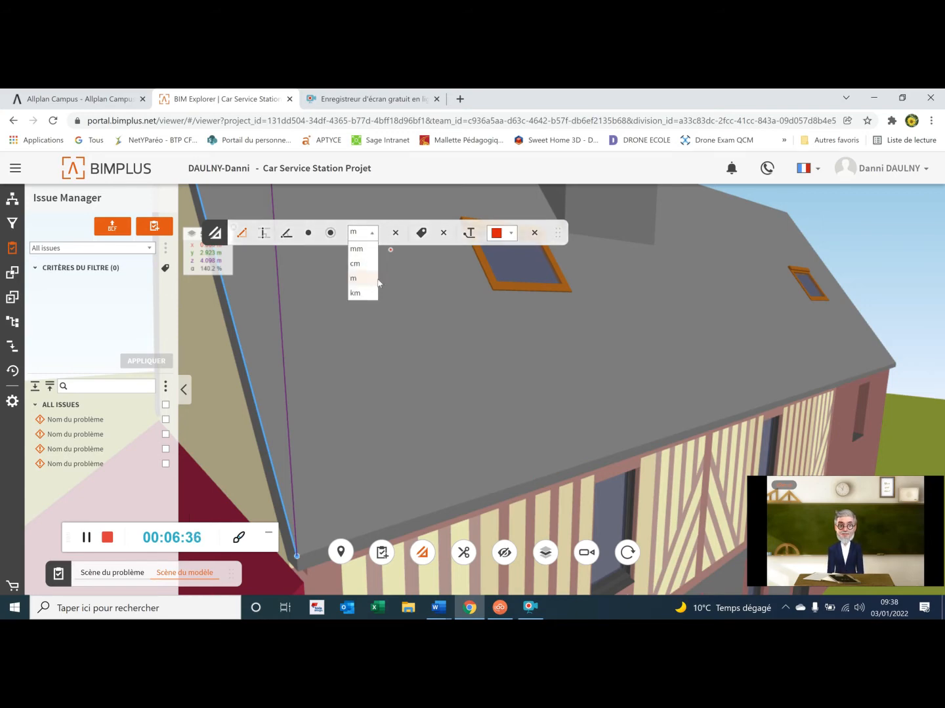
left_click(357, 237)
scroll(450, 379, "down", 3)
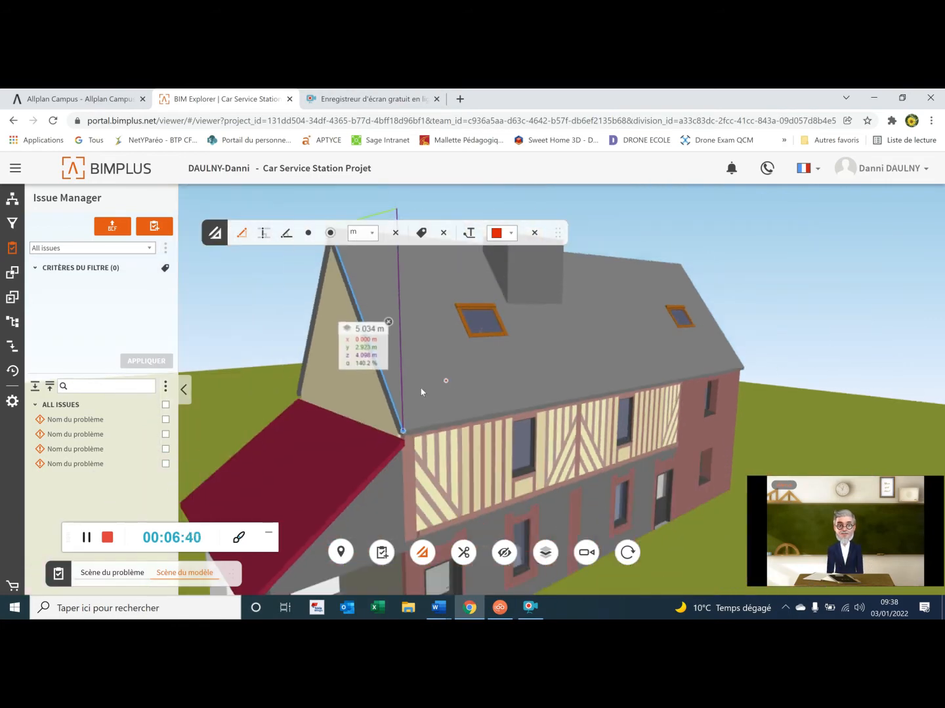
- Measure the perpendicular distance from the porch post's edge to the corner edge of the white wall beside the door
mouse_move(422, 393)
middle_mouse_down()
mouse_move(453, 332)
mouse_move(502, 300)
middle_mouse_up()
mouse_move(427, 517)
middle_mouse_down()
mouse_move(453, 439)
mouse_move(486, 404)
middle_mouse_up()
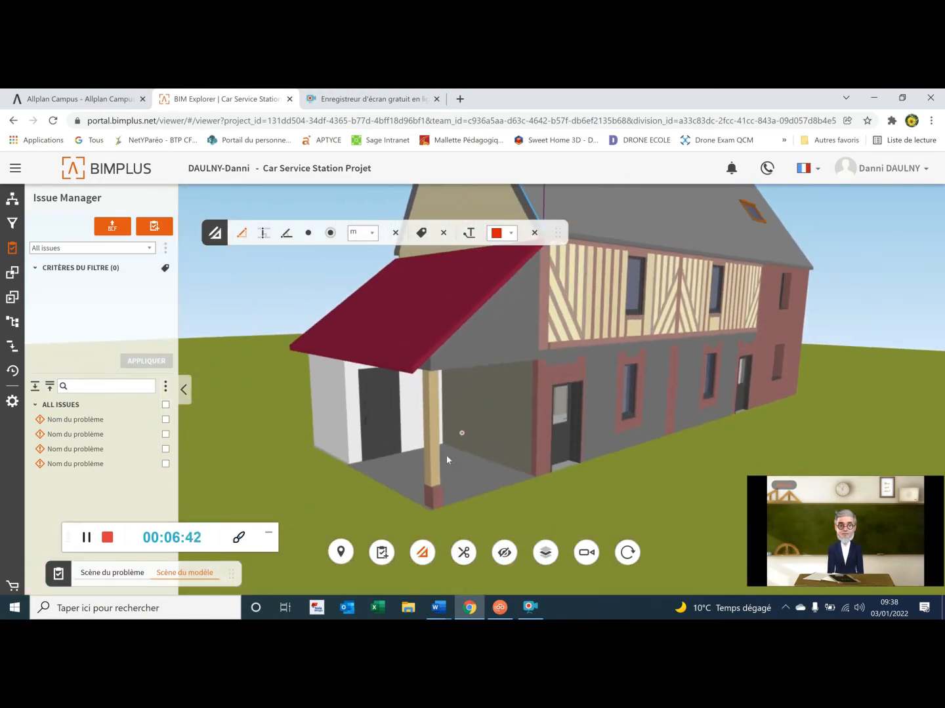
left_click_drag(445, 459, 505, 454)
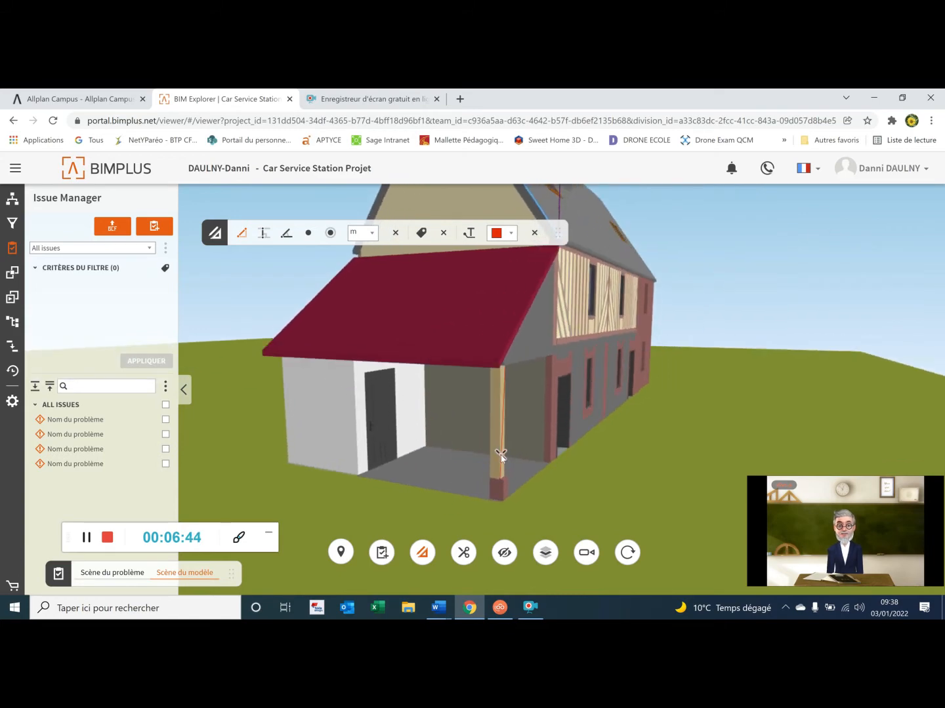
left_click(266, 234)
scroll(406, 445, "up", 5)
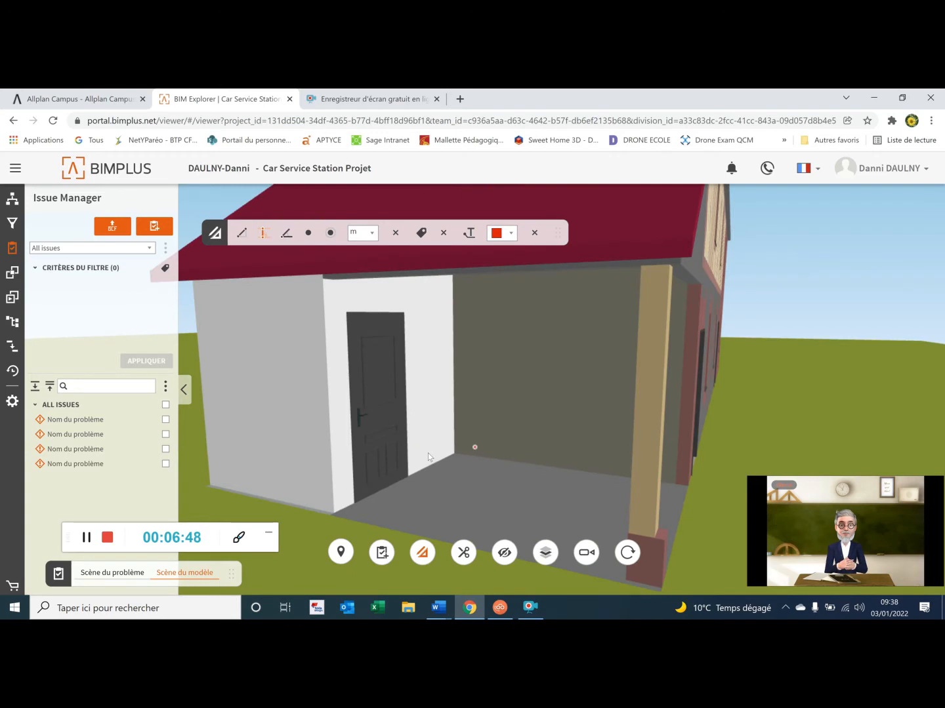
left_click_drag(428, 453, 386, 422)
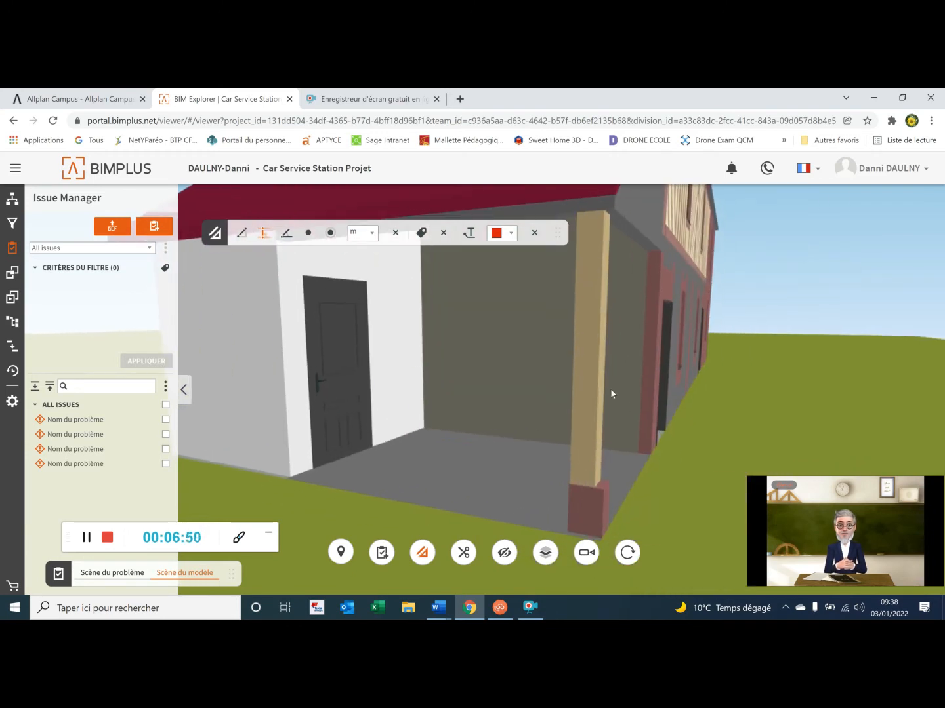
scroll(603, 383, "up", 5)
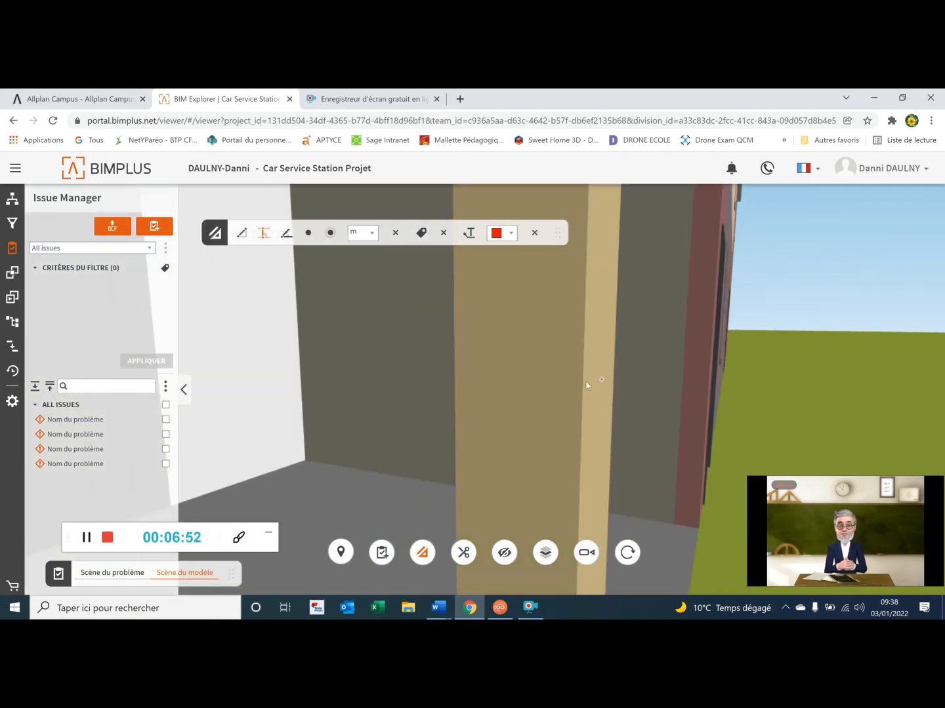
left_click(587, 387)
scroll(586, 386, "down", 5)
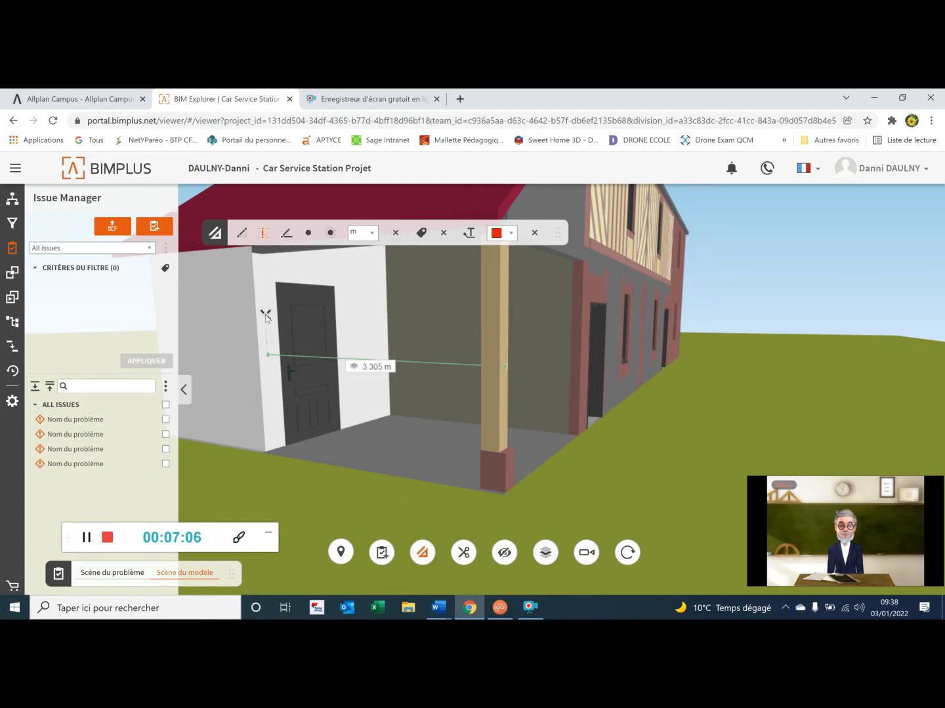
left_click(265, 315)
scroll(433, 410, "down", 3)
middle_click_drag(504, 466, 450, 517)
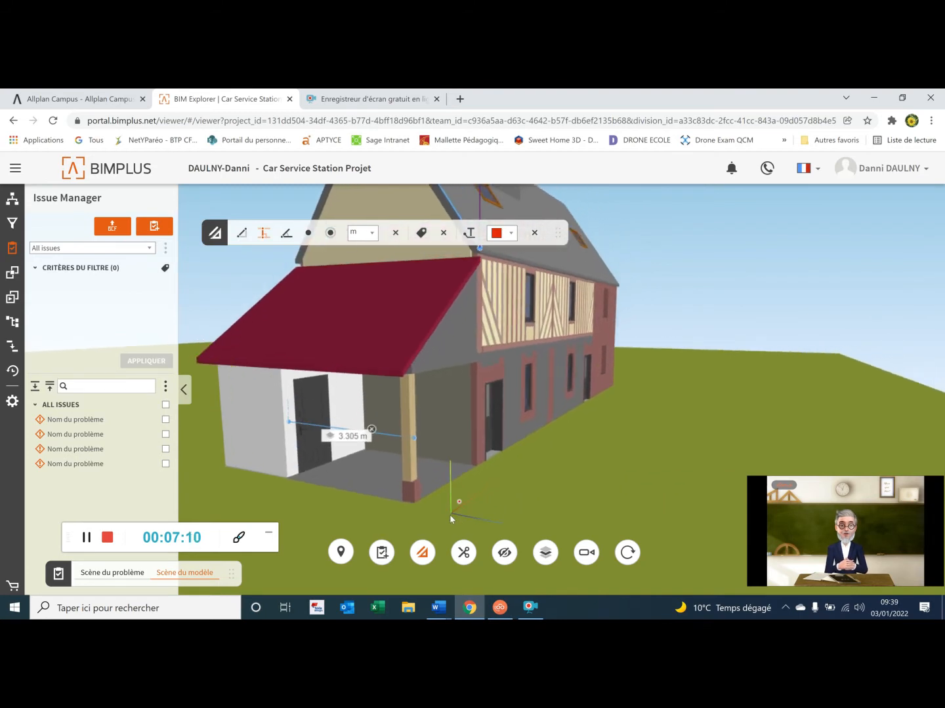
- Try to measure an angle from the sloping edge of the red porch roof
left_click_drag(452, 511, 391, 492)
middle_click_drag(437, 460, 458, 506)
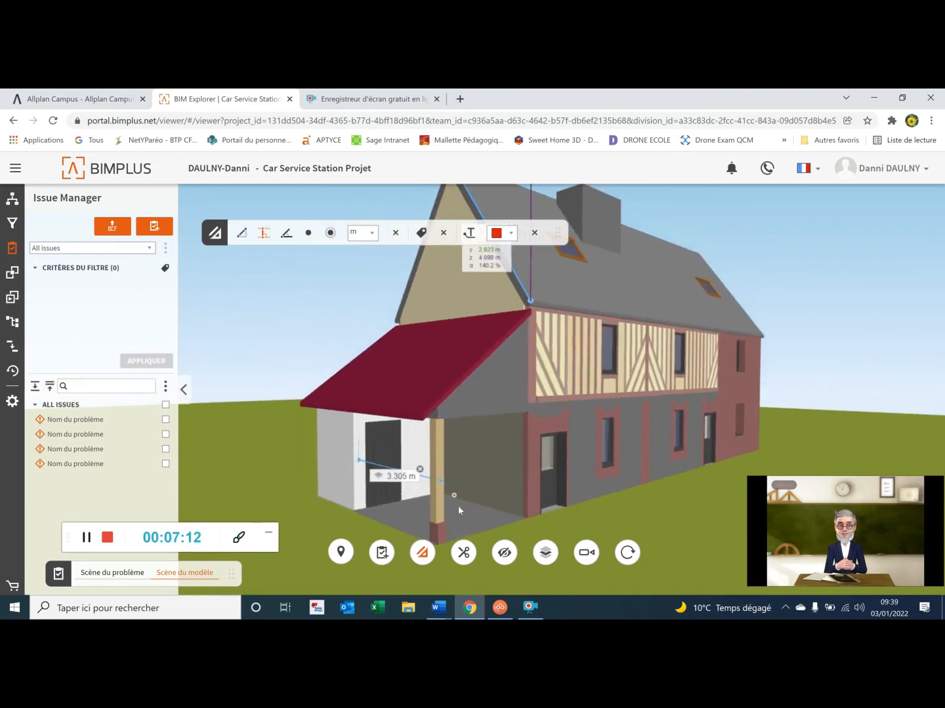
left_click(286, 233)
scroll(437, 422, "up", 3)
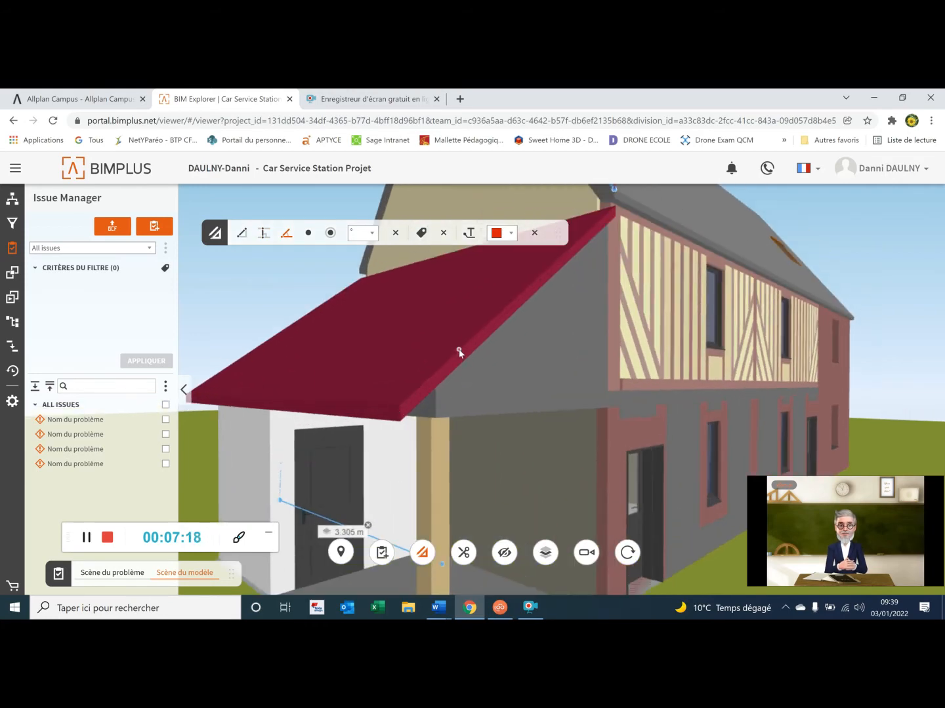
left_click(399, 405)
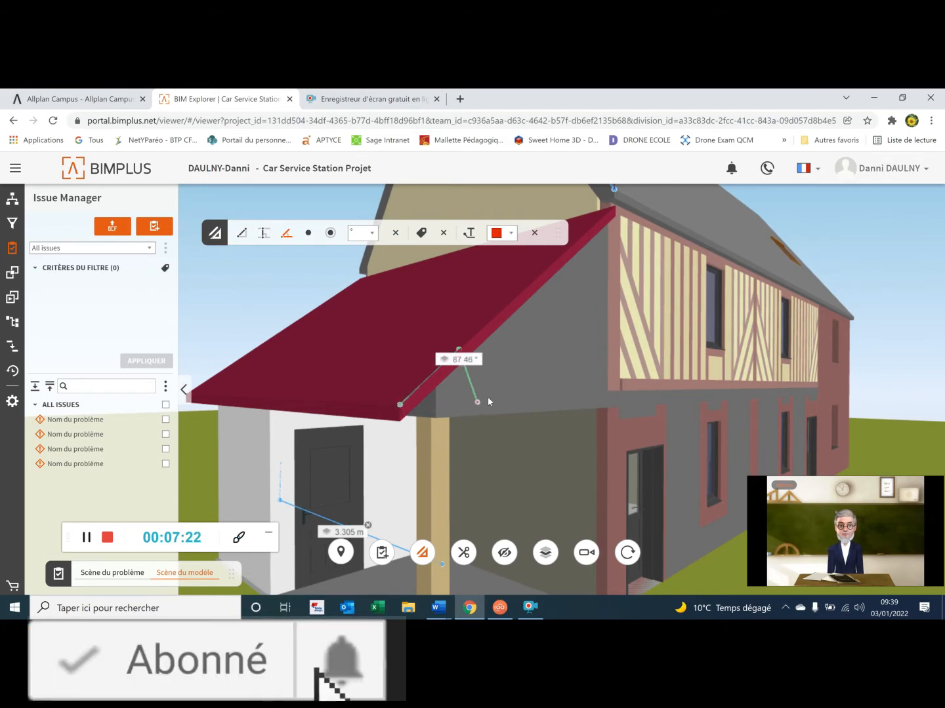
left_click(380, 351)
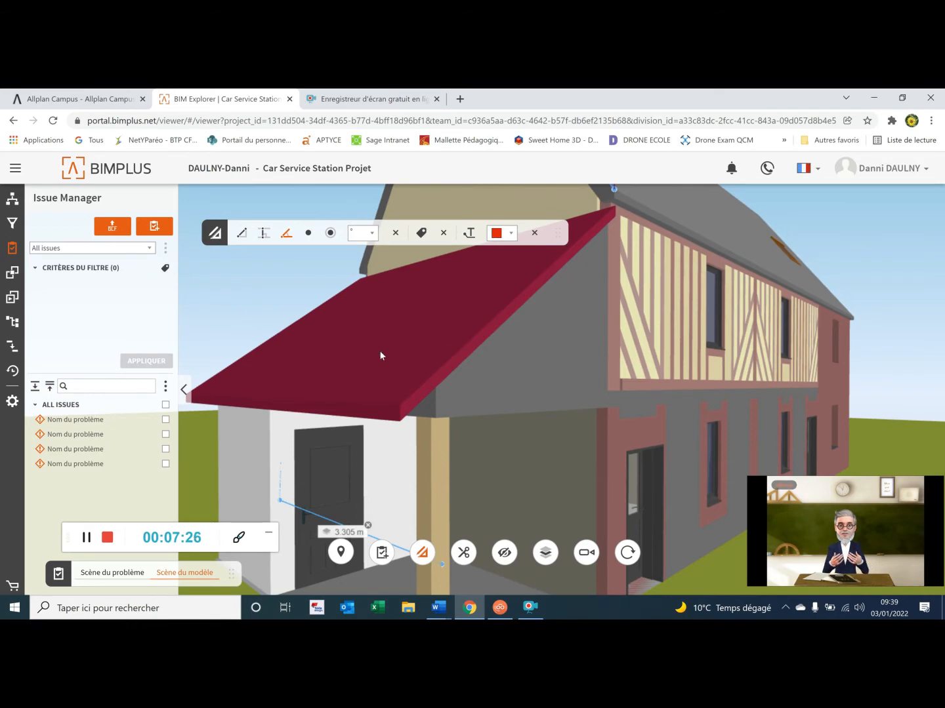
- Measure the angle at the porch roof's eave corner between a point across the grey side wall and the roof's sloping edge
left_click(285, 234)
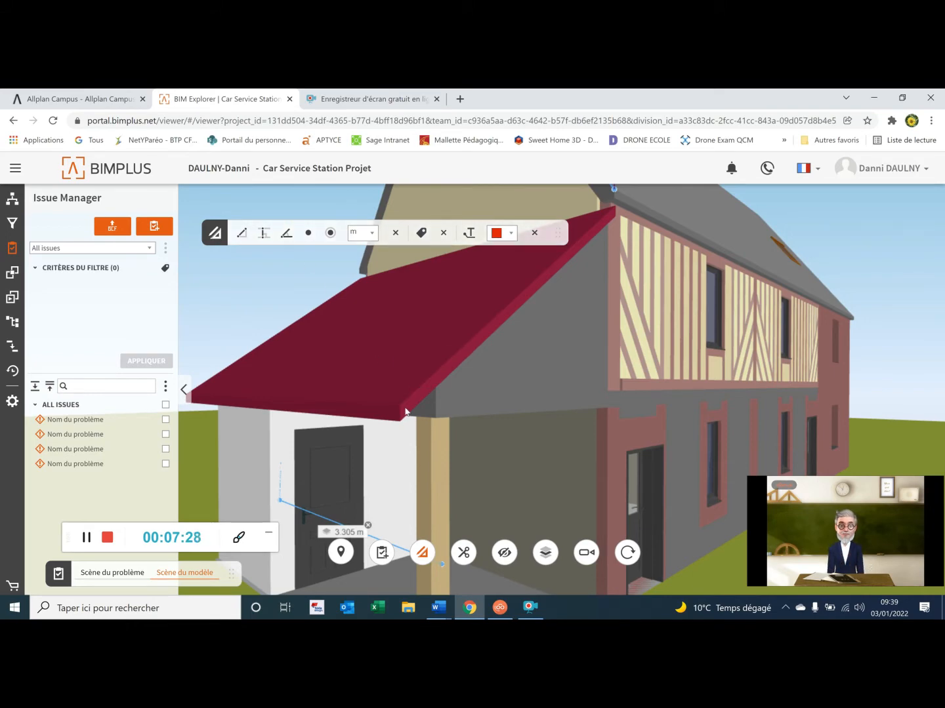
left_click(287, 233)
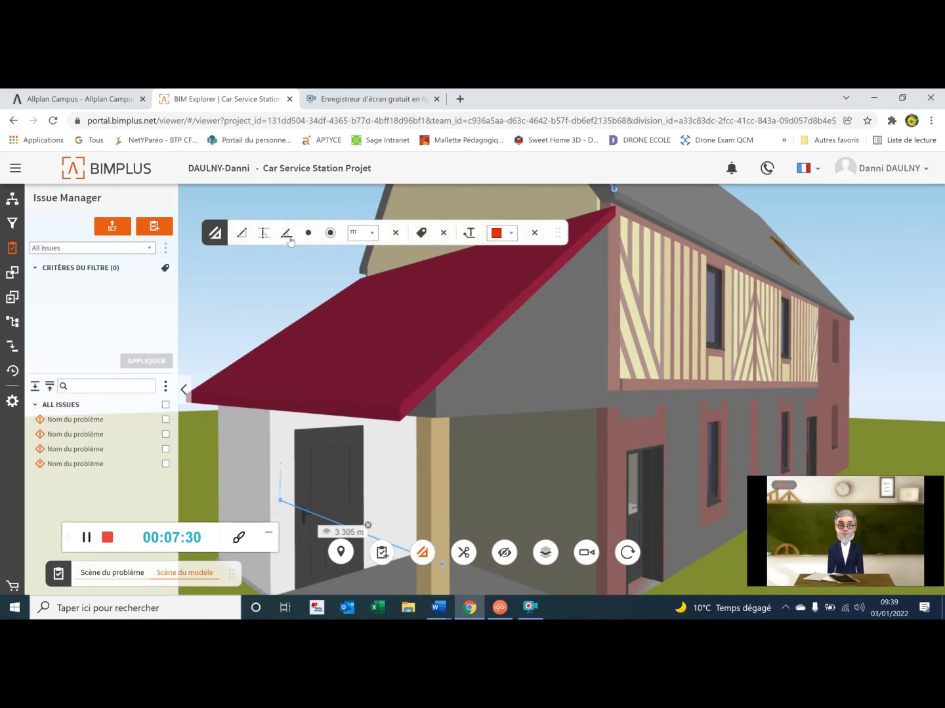
left_click(399, 404)
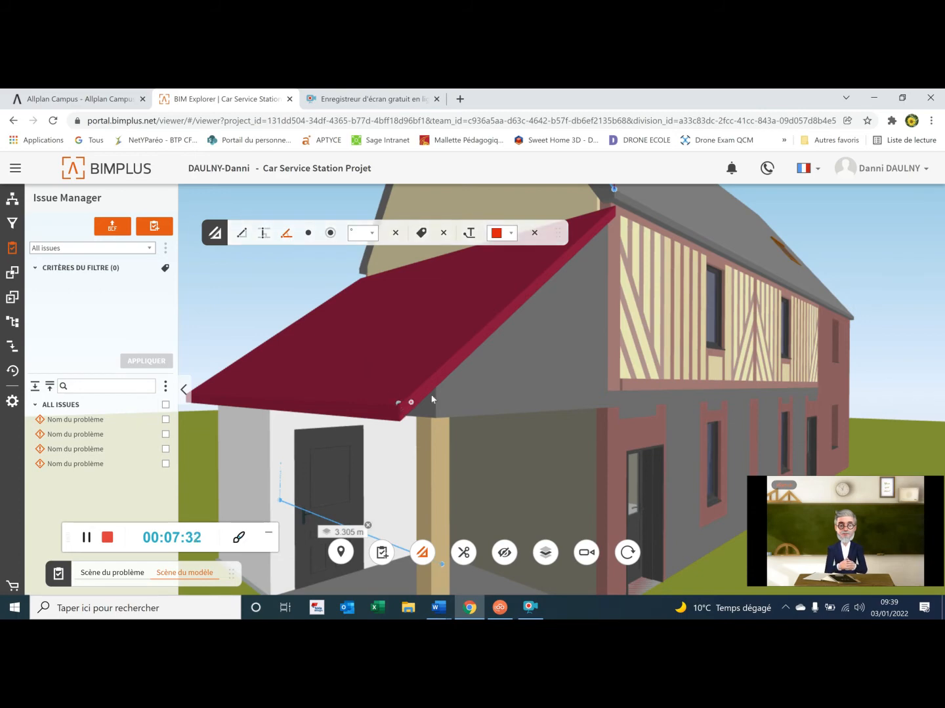
left_click(483, 402)
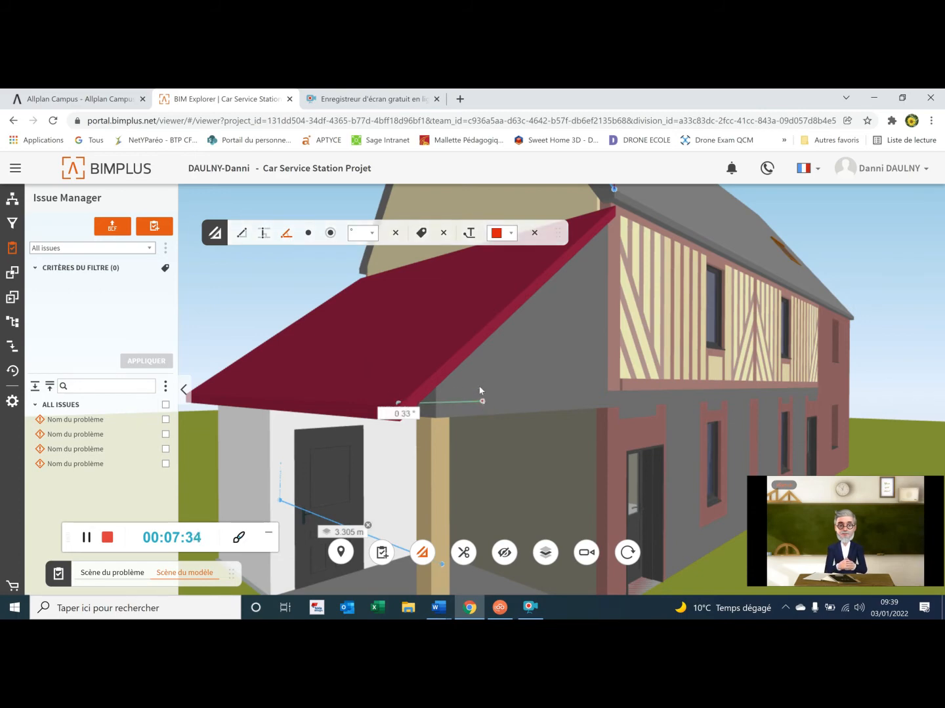
left_click(470, 341)
scroll(463, 376, "down", 2)
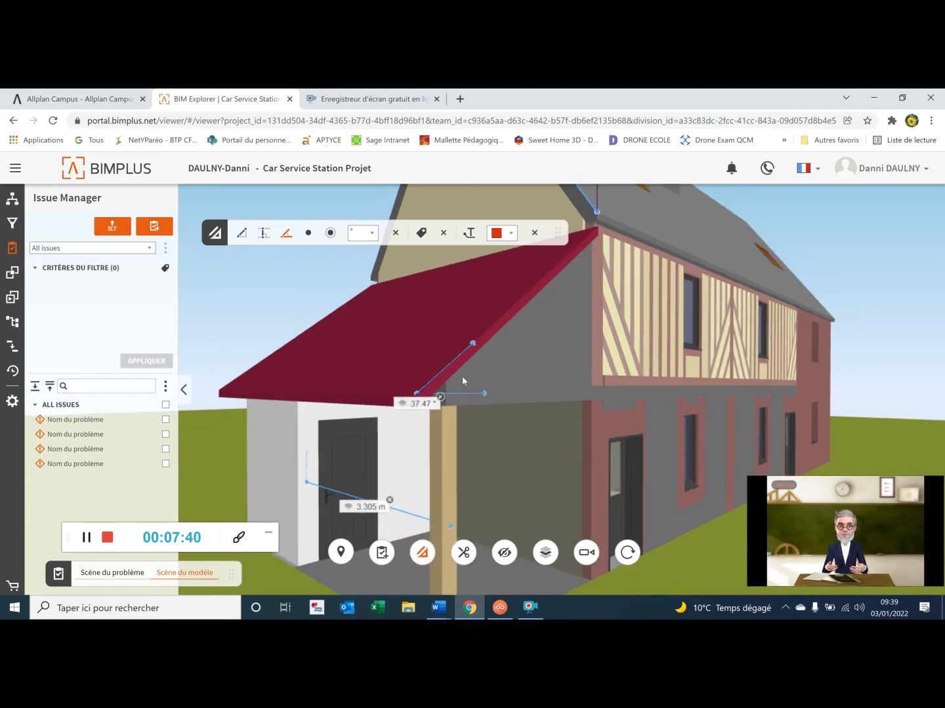
- Measure the point coordinates at the ground-level foot of the red door surround, at the outer jamb of the nearest front door
scroll(483, 356, "down", 2)
left_click_drag(483, 356, 340, 260)
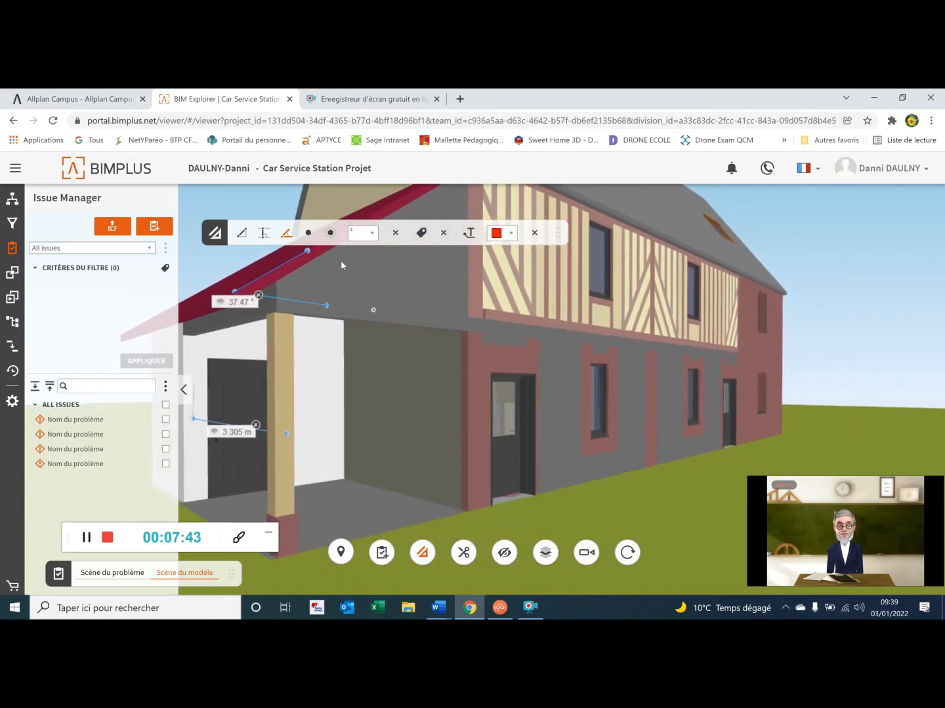
left_click(311, 233)
scroll(497, 482, "up", 3)
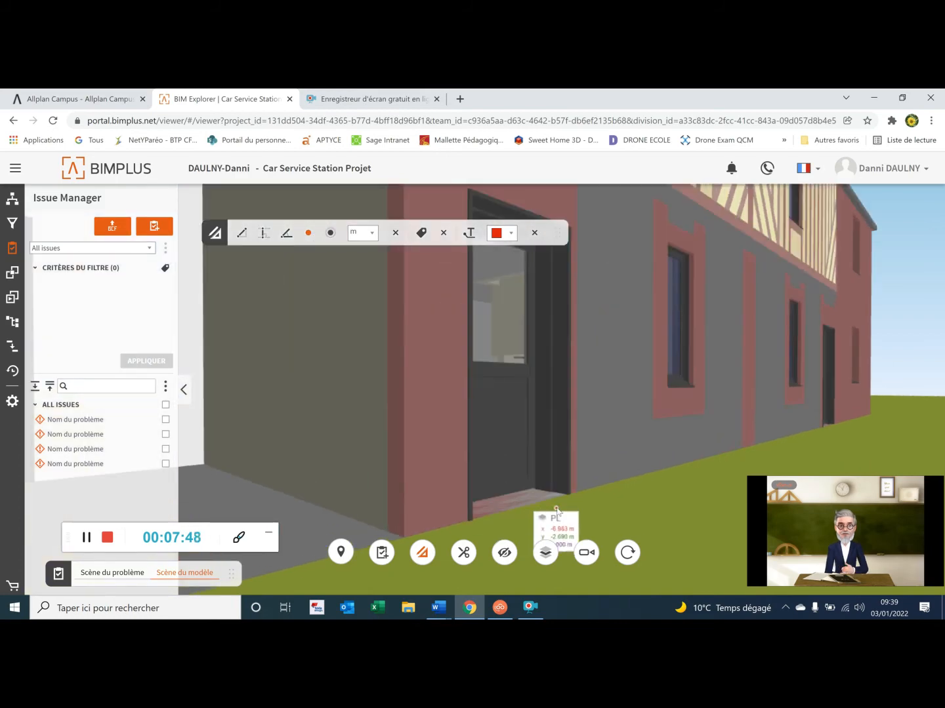
scroll(556, 510, "up", 2)
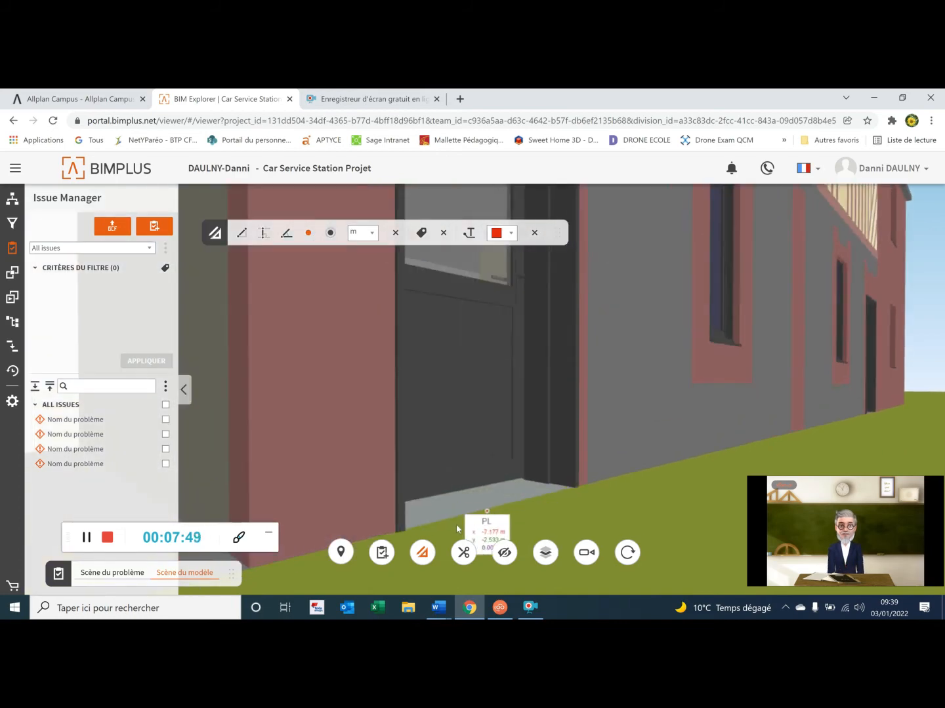
left_click(575, 487)
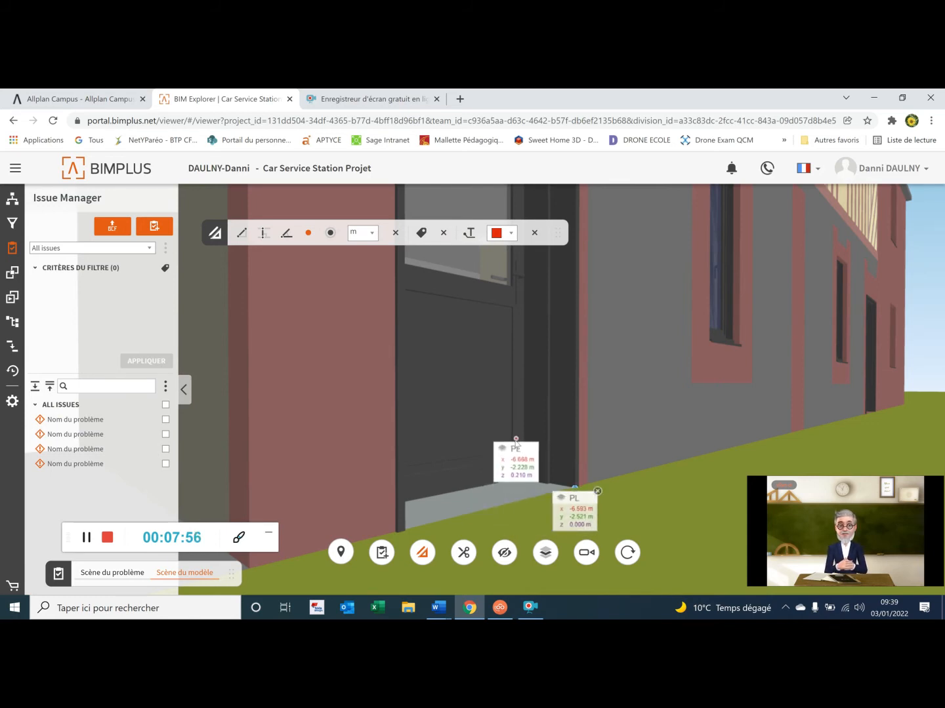
- Measure the point coordinates of the main roof's ridge corner at the top of the gable
scroll(512, 439, "down", 5)
middle_click_drag(489, 405, 544, 609)
middle_click_drag(510, 549, 545, 608)
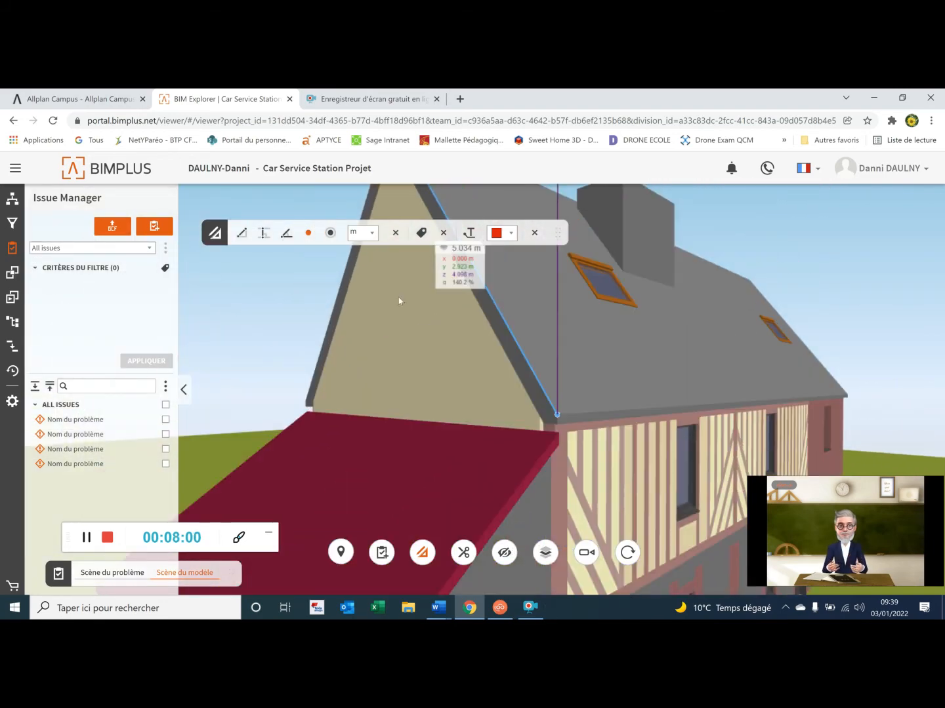
middle_click_drag(398, 299, 387, 593)
scroll(346, 320, "up", 3)
scroll(411, 318, "up", 1)
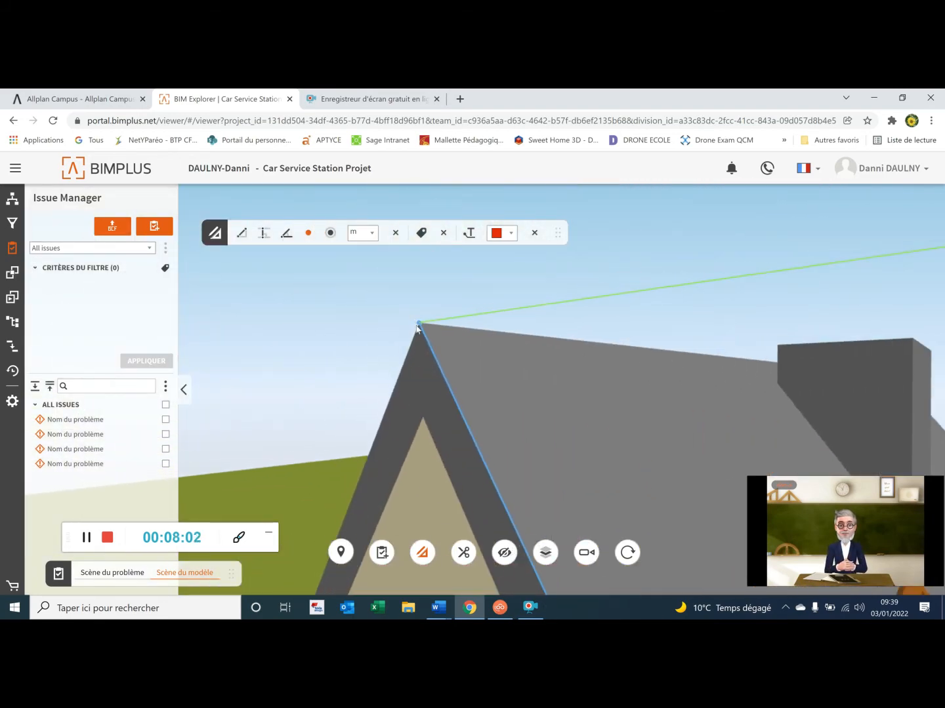
left_click(419, 323)
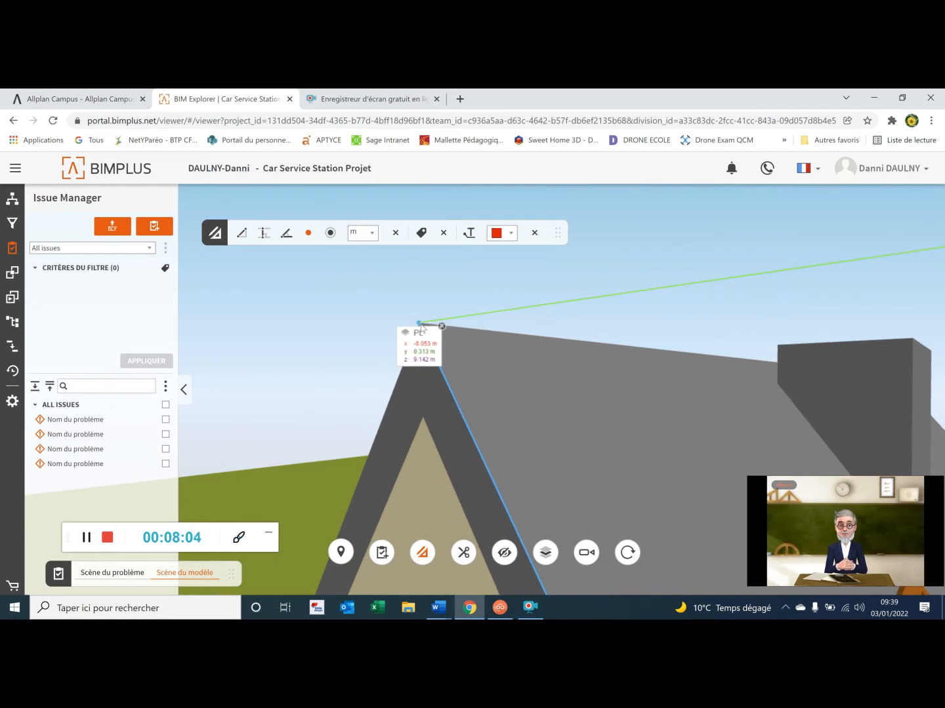
- Delete all measurements from the model and confirm the deletion
scroll(419, 357, "down", 3)
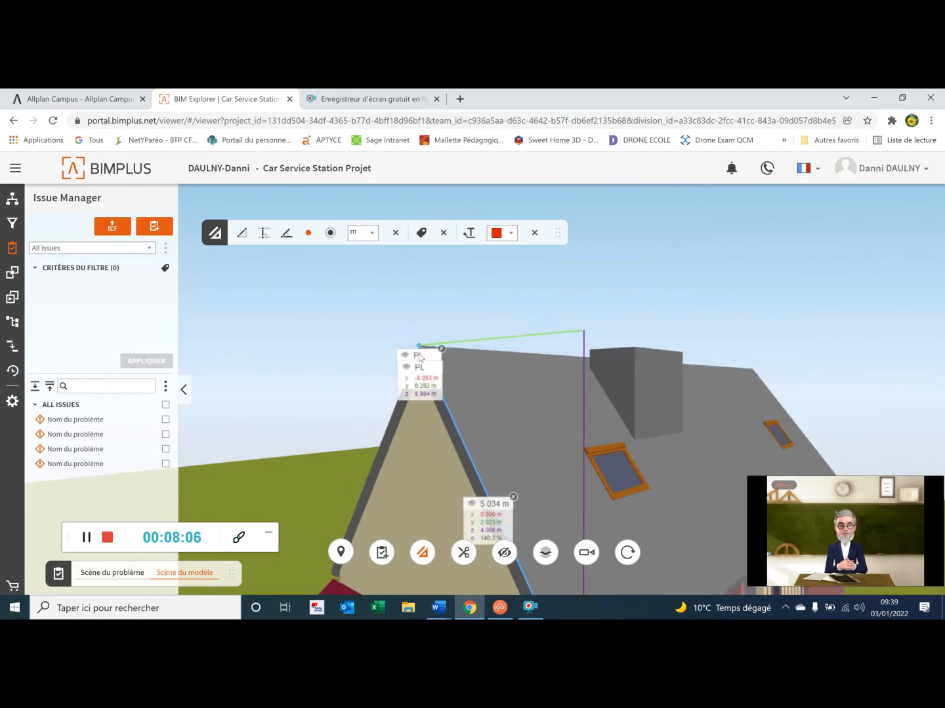
scroll(420, 357, "down", 5)
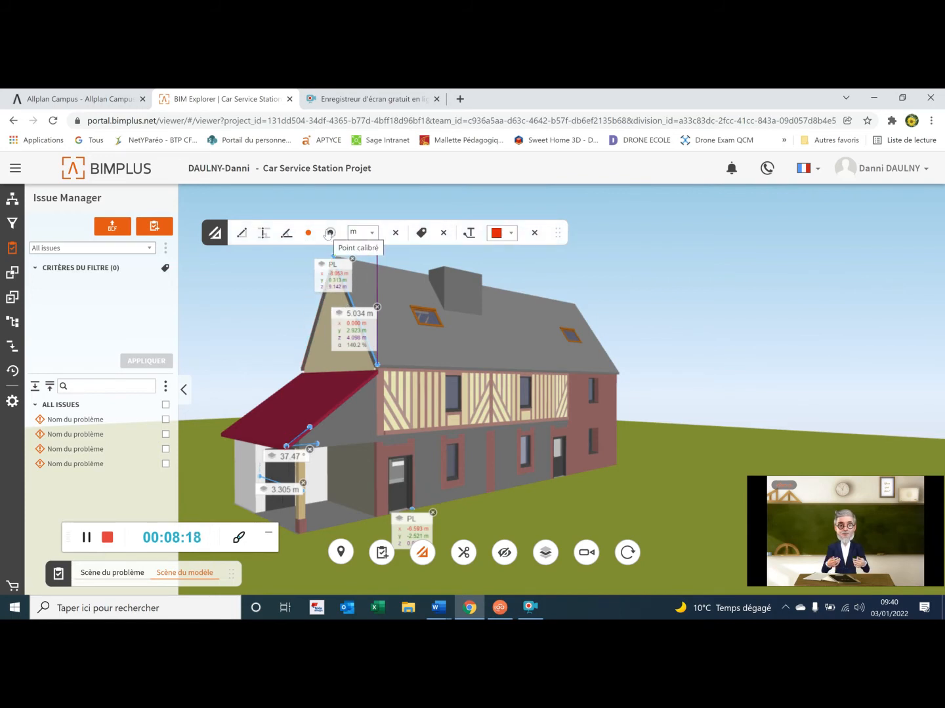
scroll(433, 443, "down", 3)
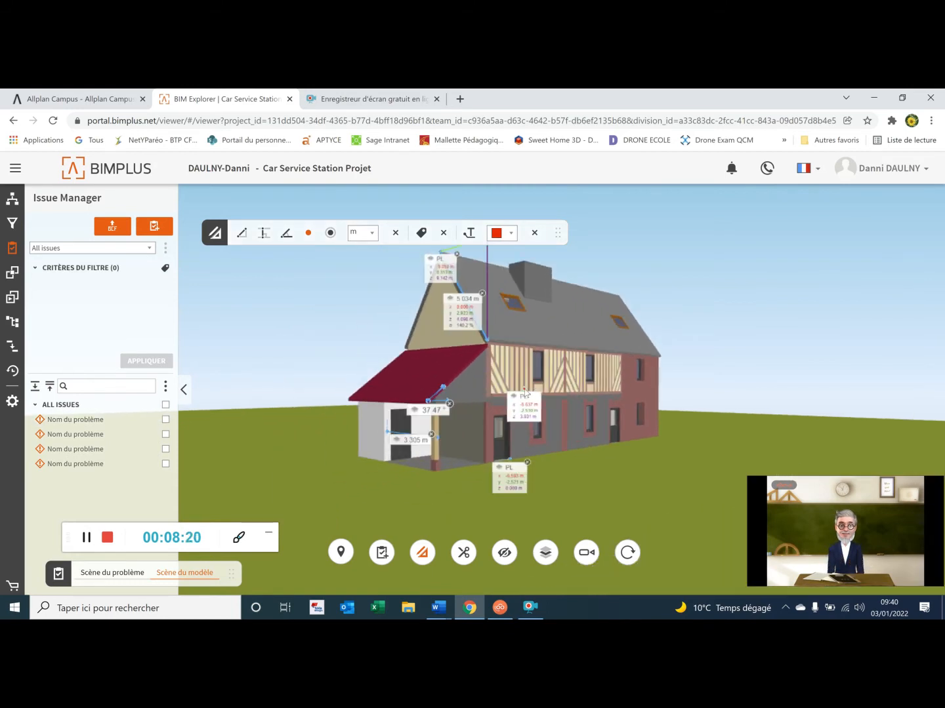
left_click_drag(516, 392, 479, 383)
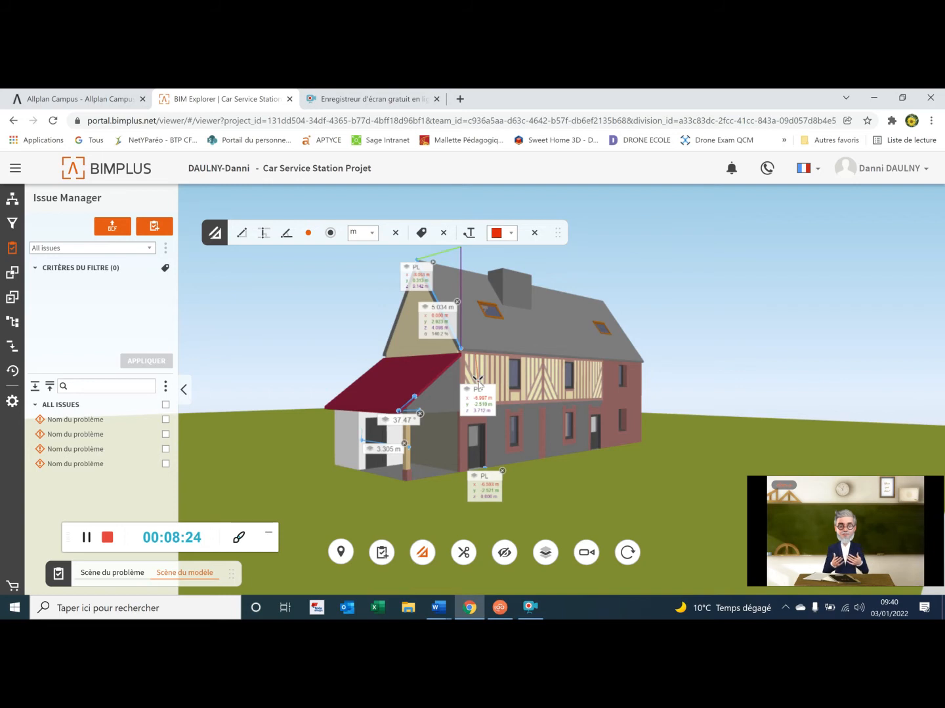
left_click(396, 234)
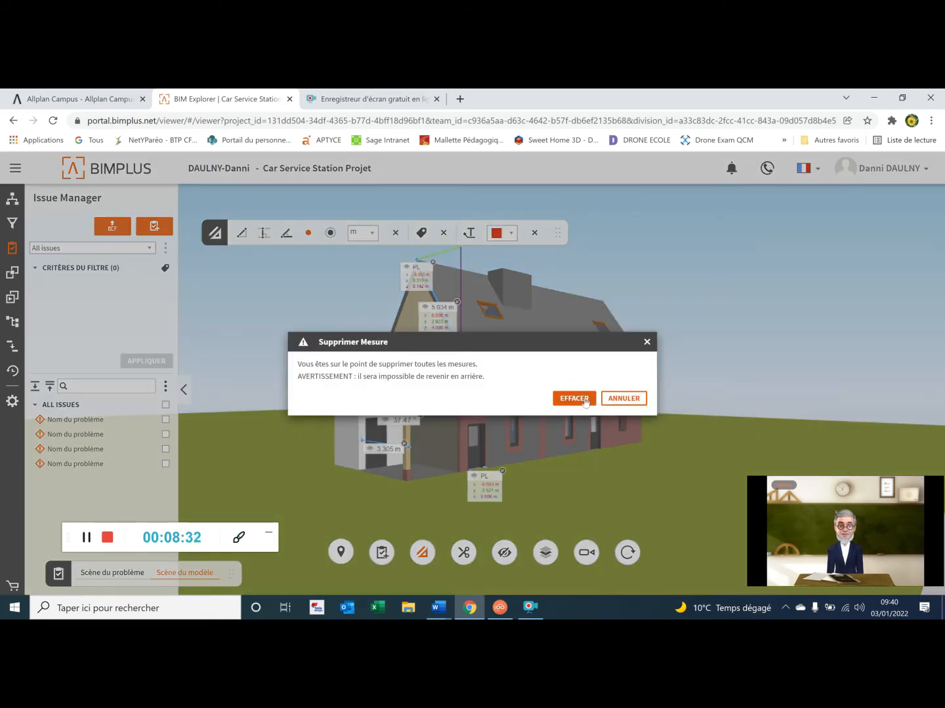
left_click(574, 399)
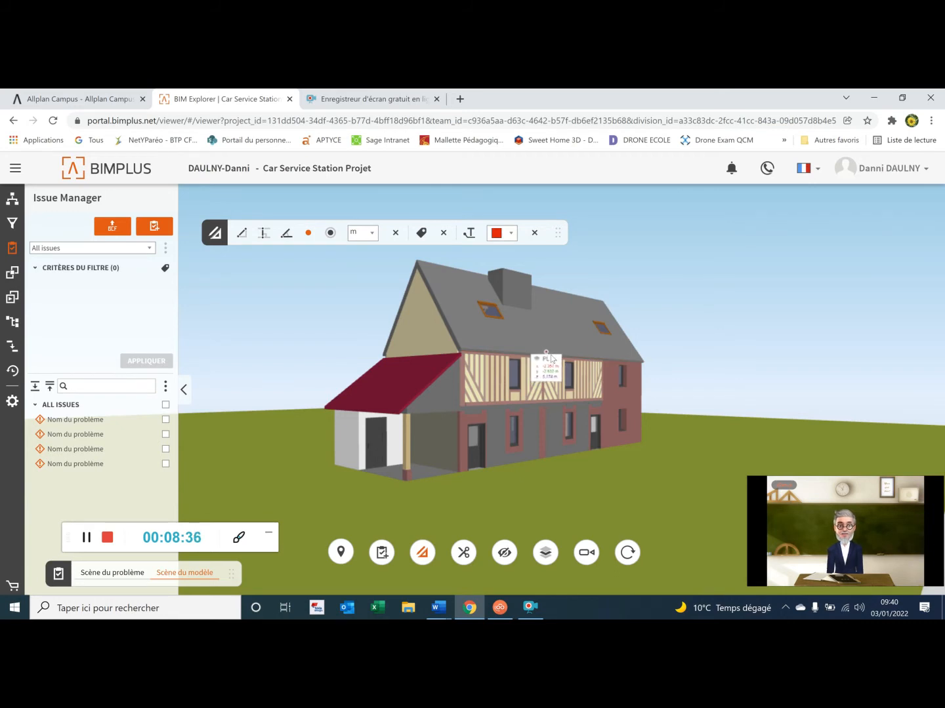
- Attach object information labels to the porch door and the wooden porch column
left_click(422, 235)
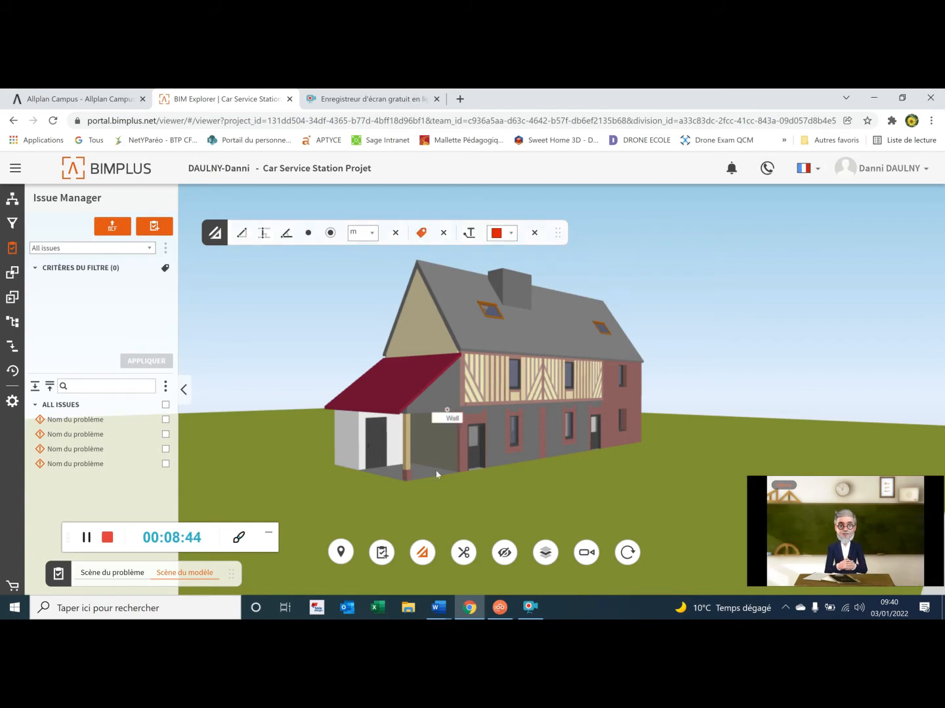
scroll(414, 468, "up", 5)
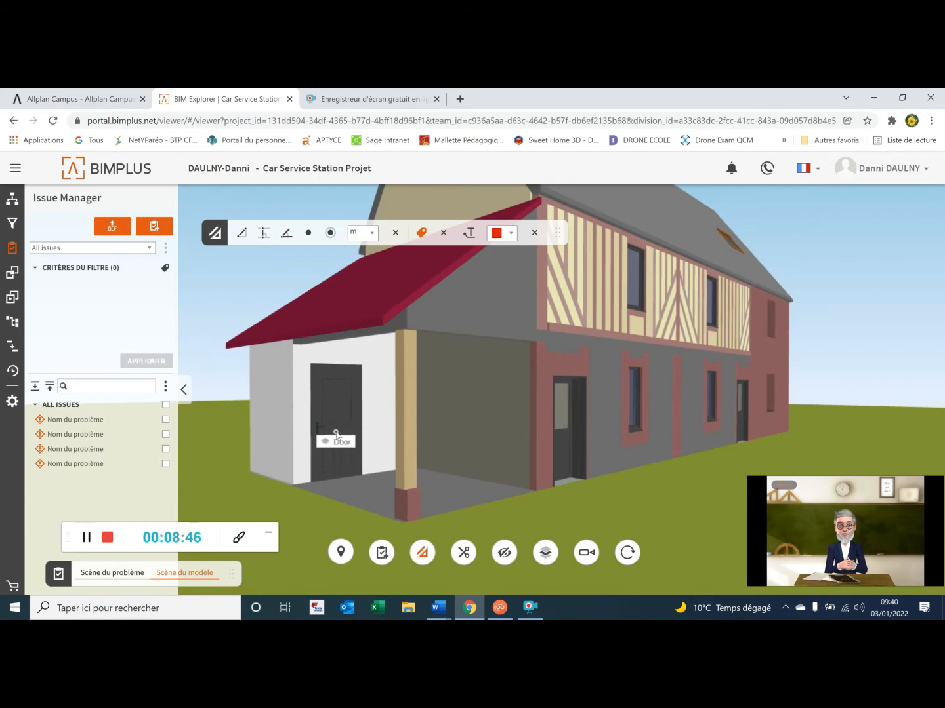
left_click(335, 434)
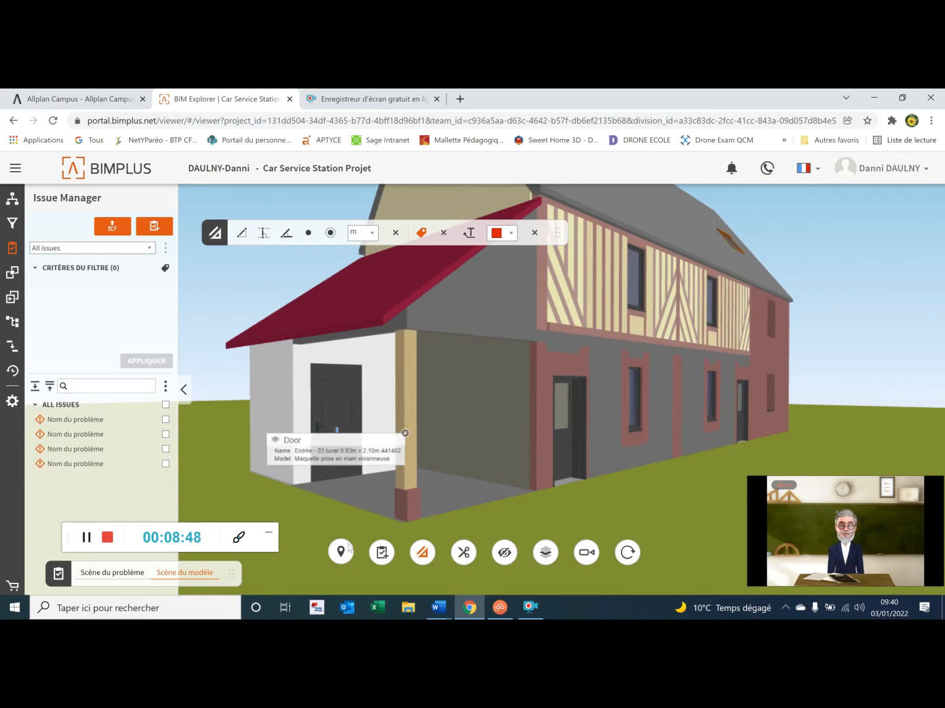
scroll(343, 500, "up", 2)
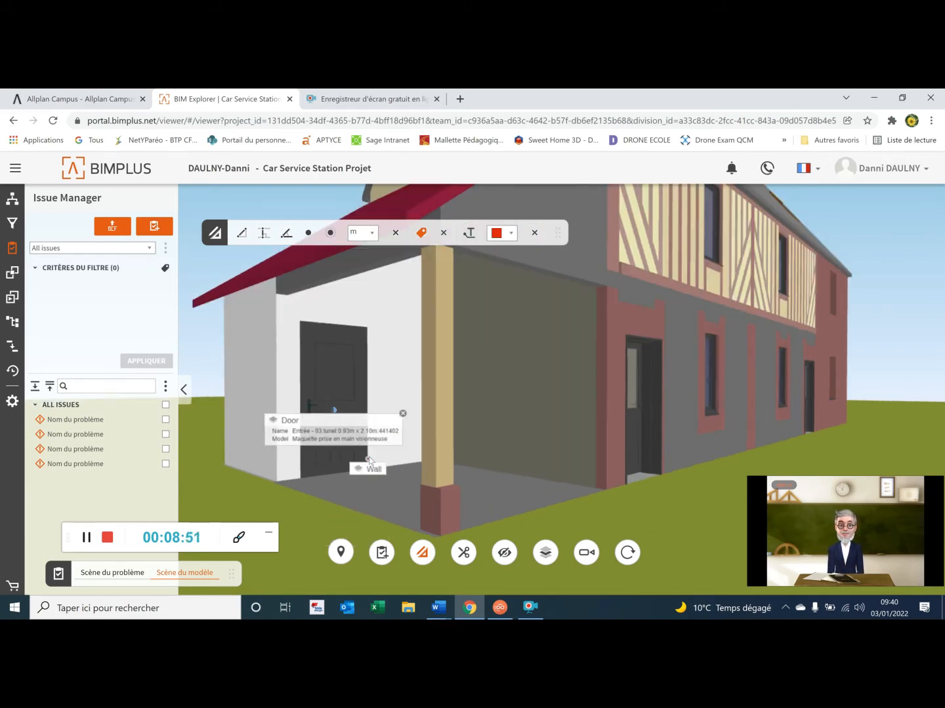
scroll(372, 445, "down", 2)
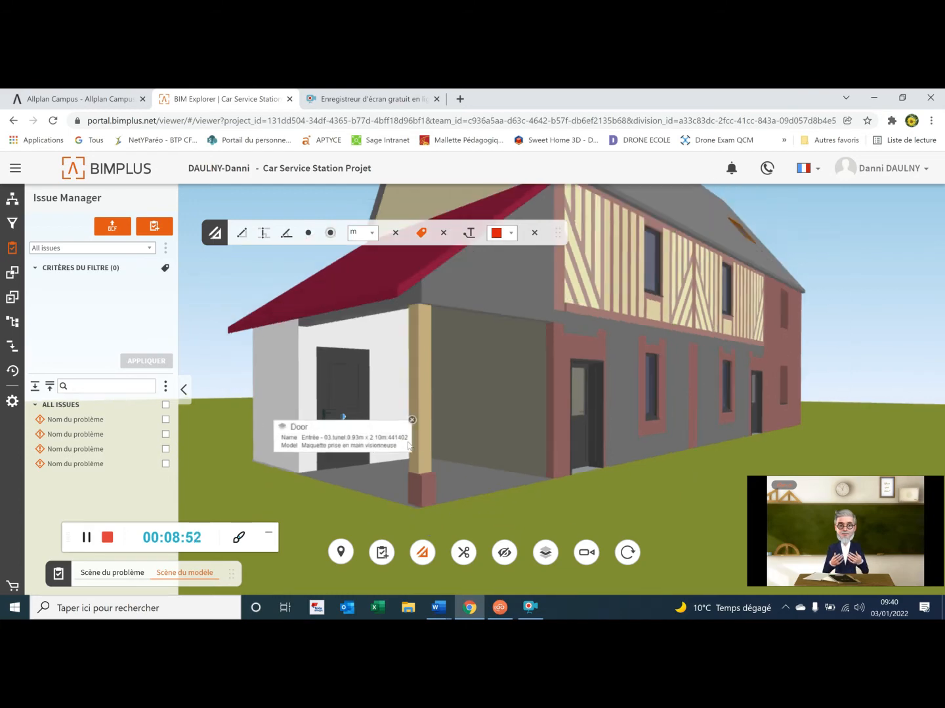
left_click(427, 357)
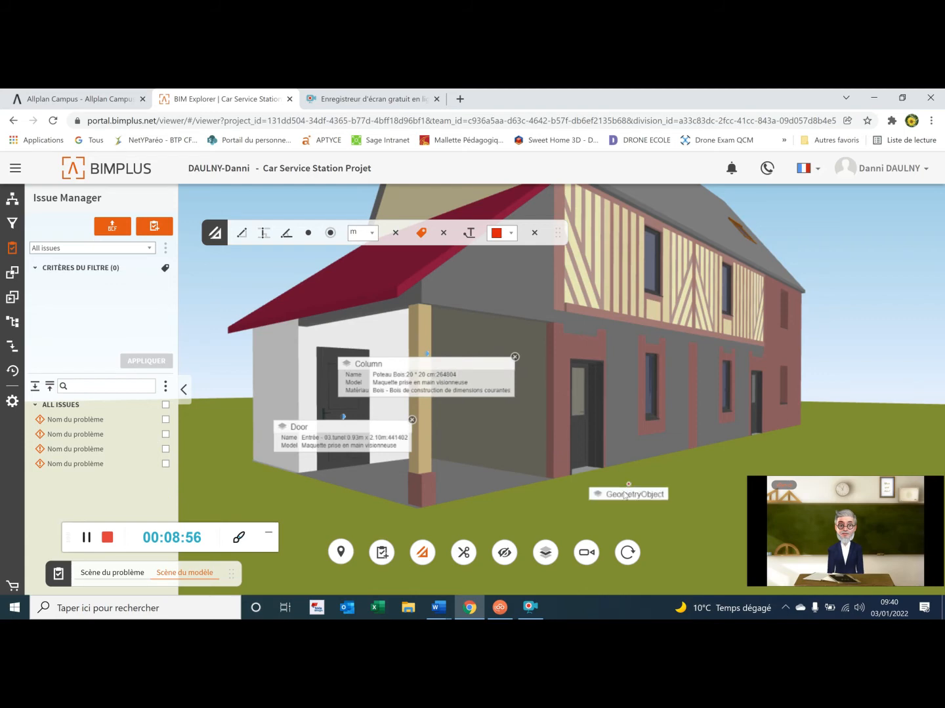
- Attach an object information label to the roof window farthest from the porch
left_click_drag(600, 502, 571, 365)
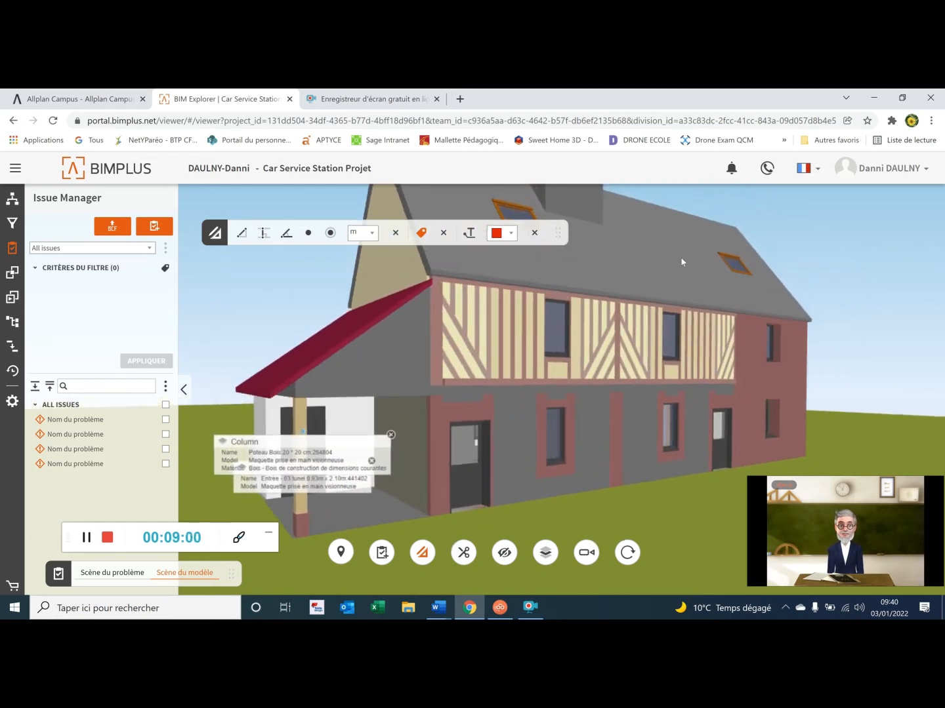
scroll(729, 275, "up", 3)
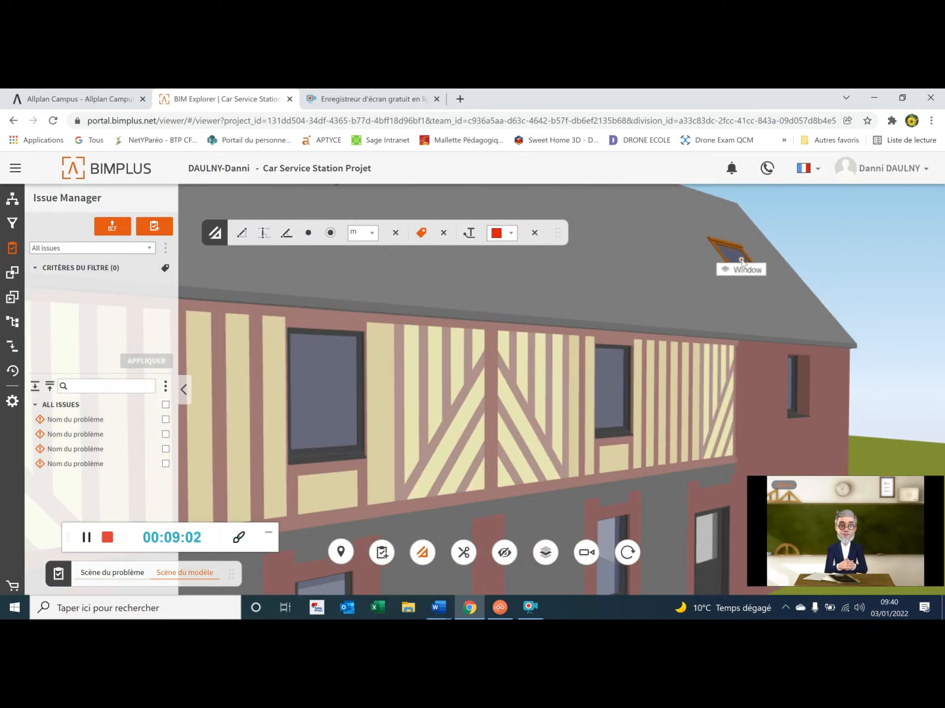
left_click(742, 263)
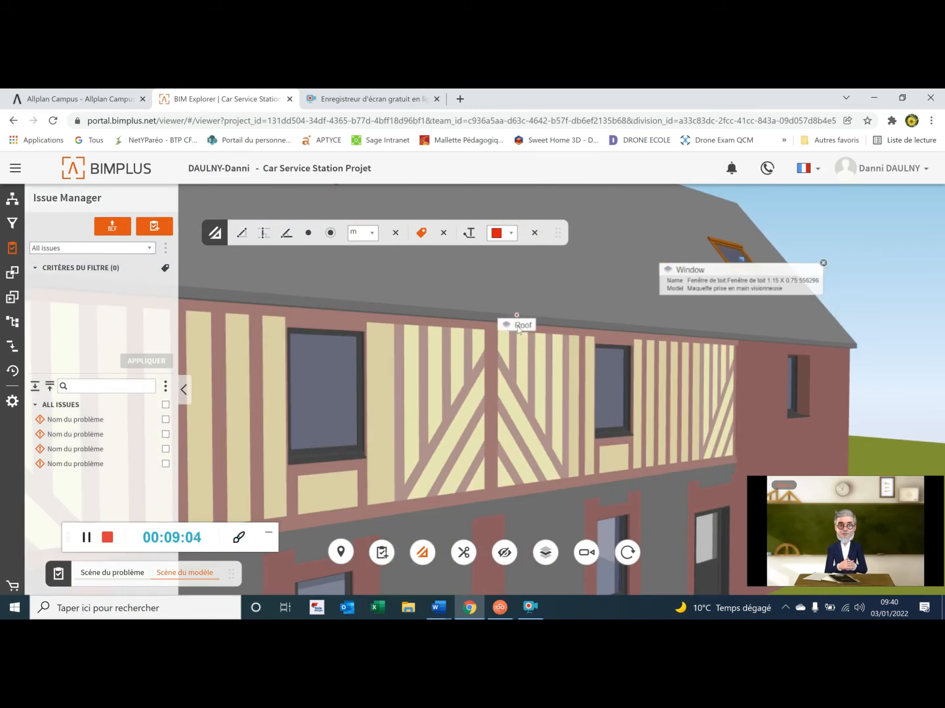
- Delete all annotations from the model and confirm the deletion
scroll(517, 329, "down", 4)
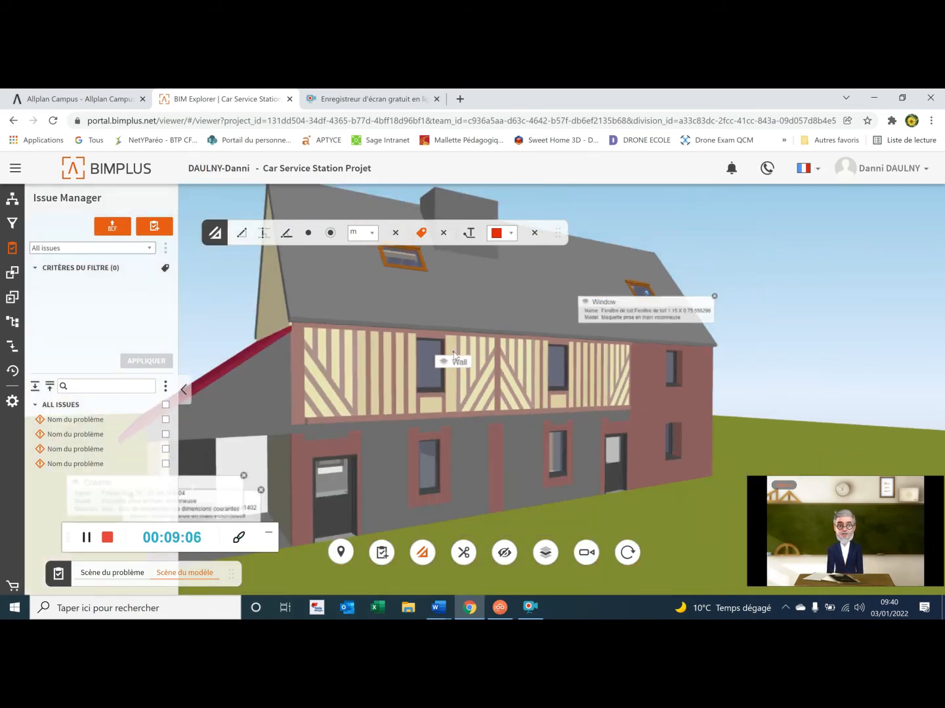
middle_click_drag(496, 358, 583, 349)
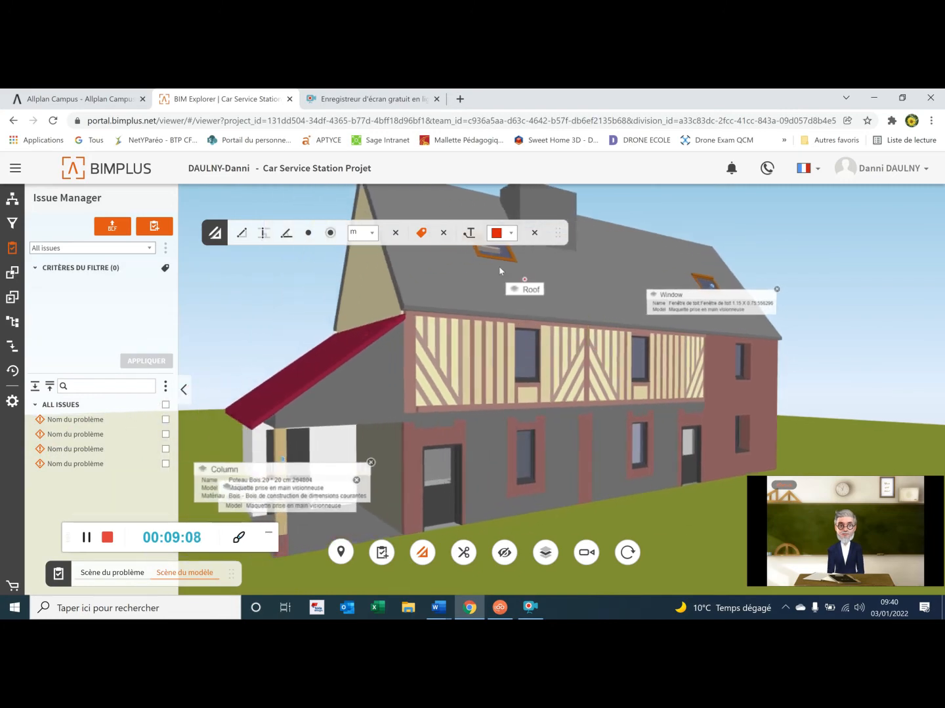
left_click(445, 234)
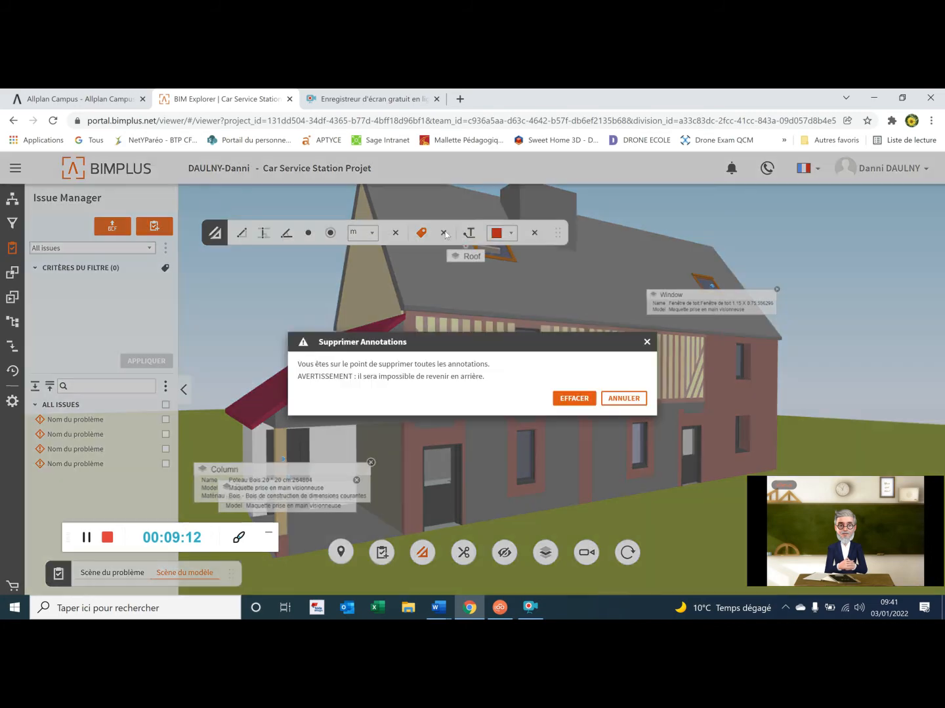
left_click(574, 399)
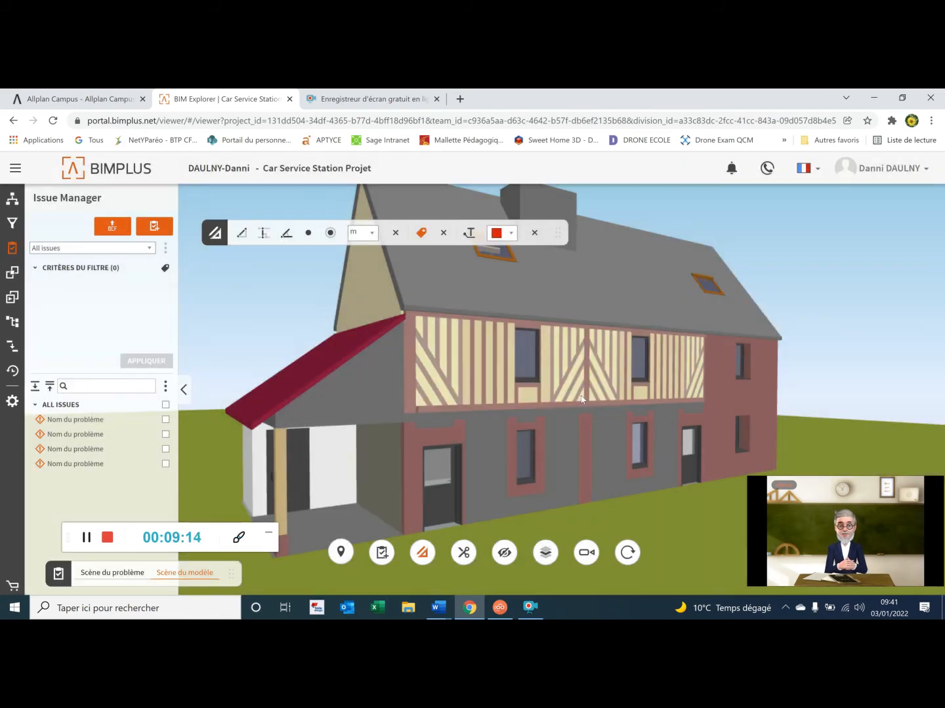
- Start a text annotation anchored on the frame of the roof window nearest the porch
left_click(469, 237)
middle_click_drag(533, 309, 399, 408)
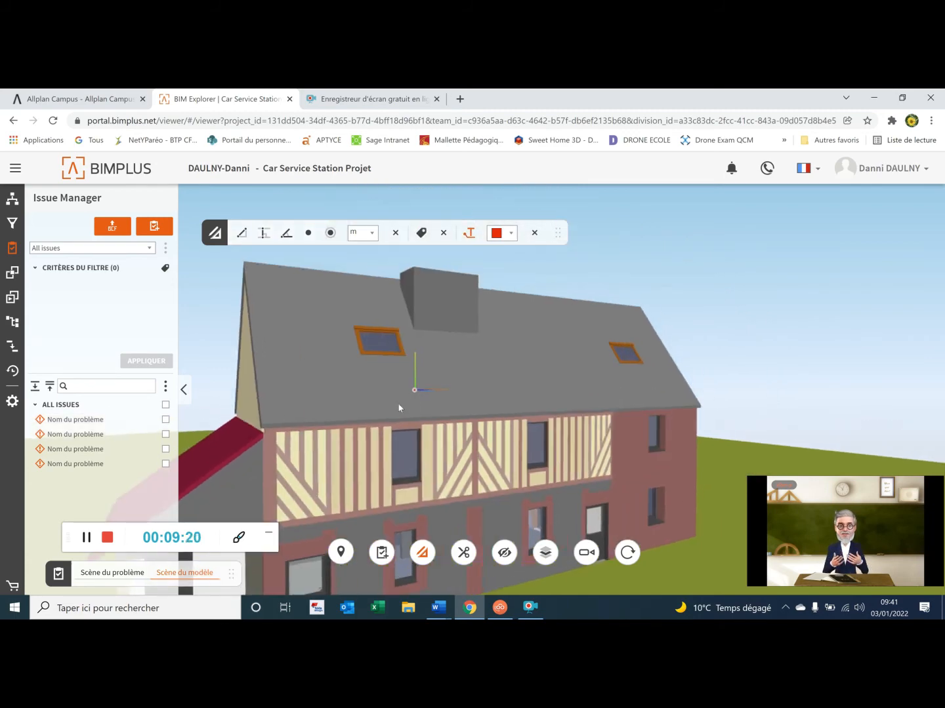
scroll(393, 375, "up", 3)
left_click_drag(353, 338, 371, 354)
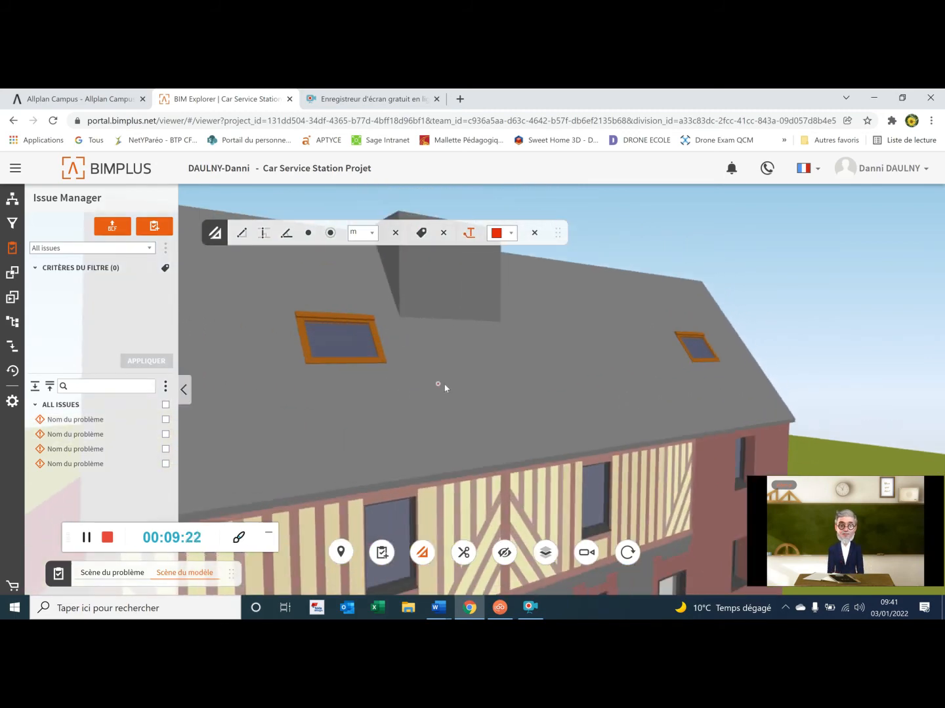
left_click(380, 350)
left_click(428, 352)
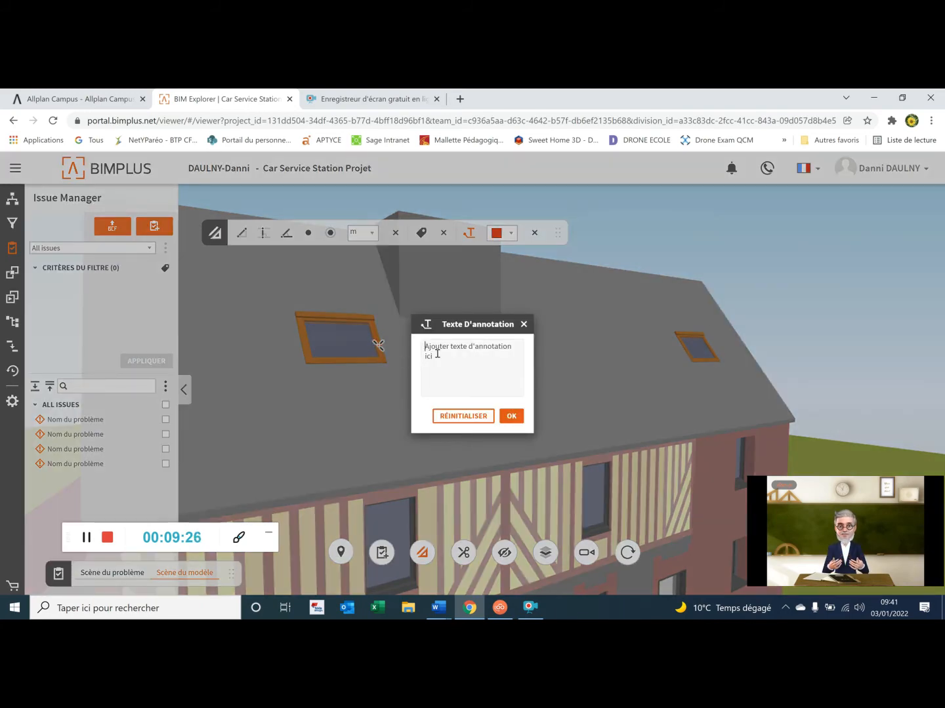
- Enter the annotation text "changer les dimensions du velux" and place its label on the roof beside the window
type("c")
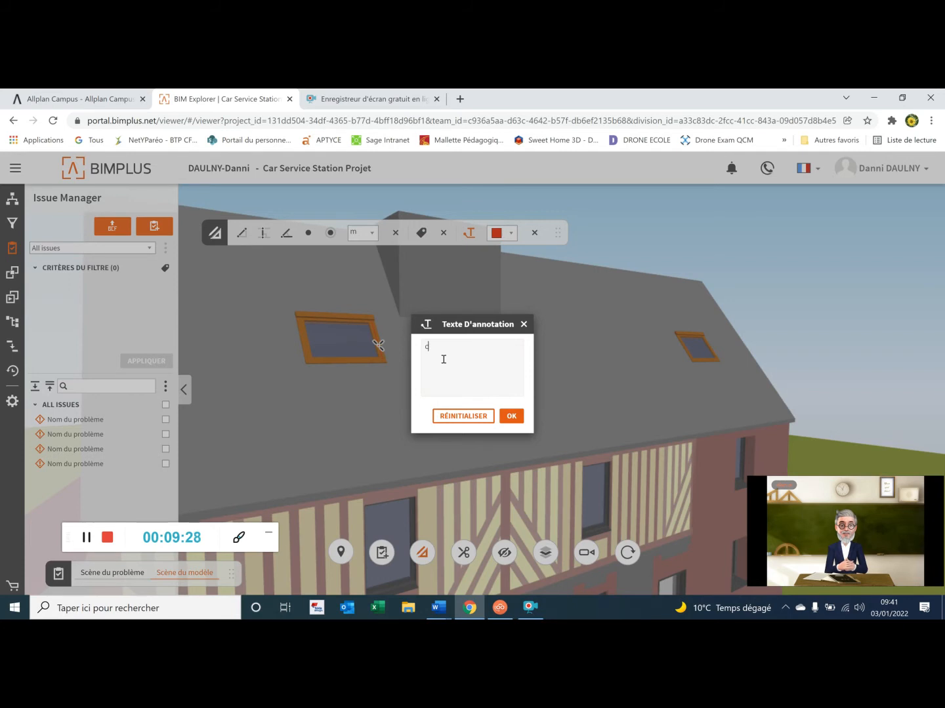
type("hanger le")
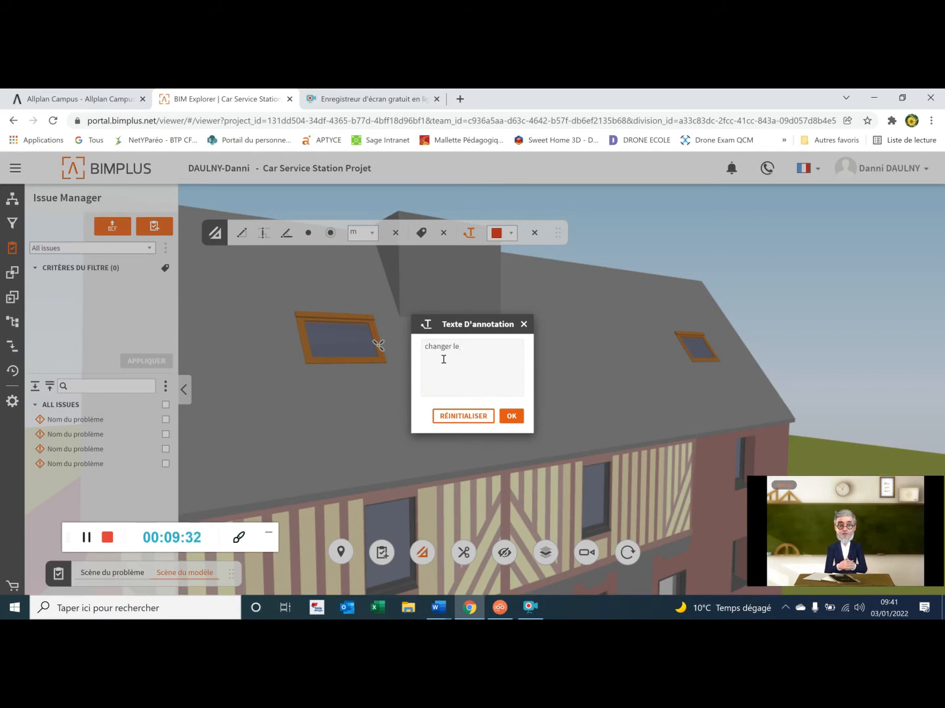
type("s dimension")
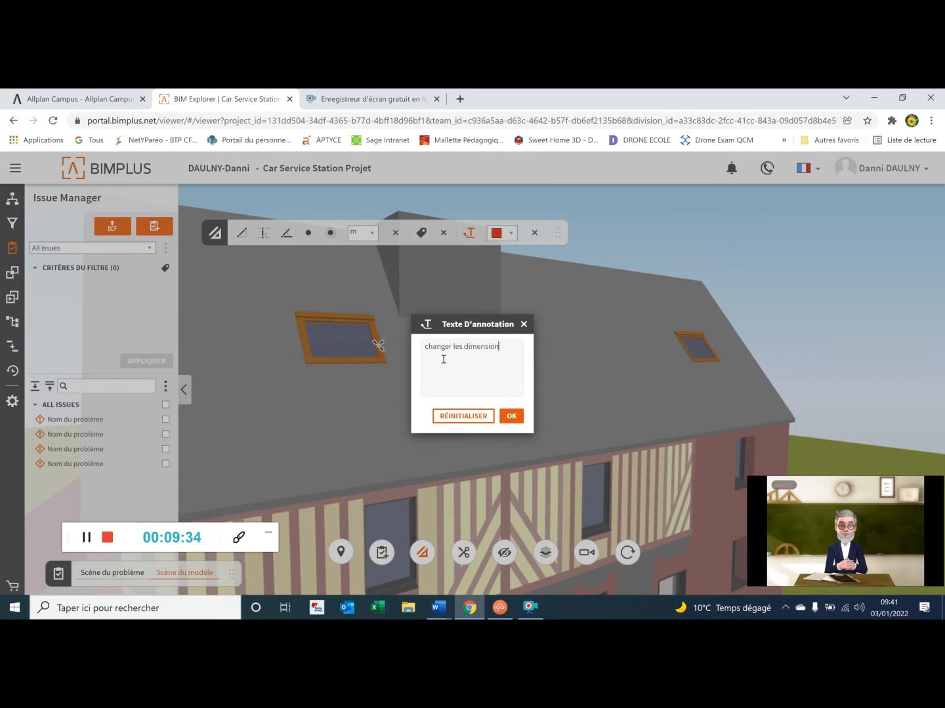
type("s du velux")
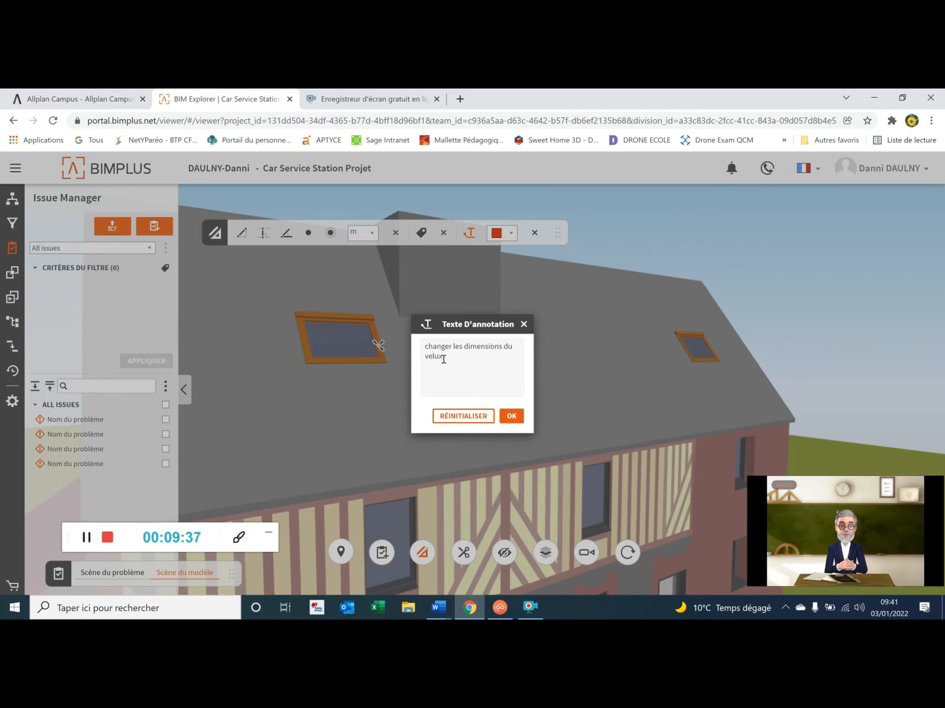
left_click(511, 416)
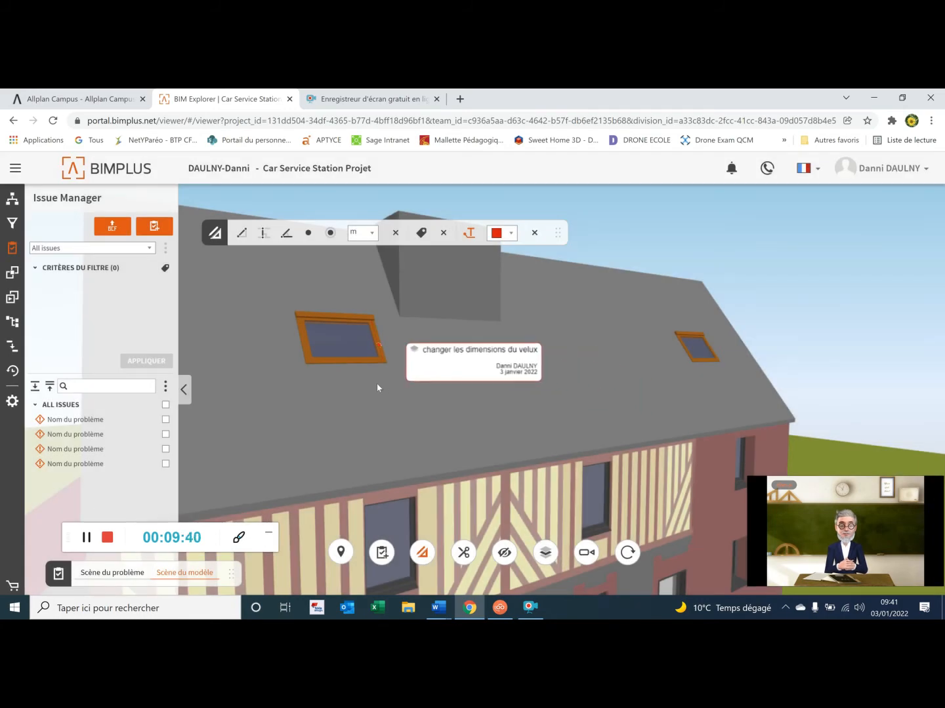
left_click(452, 399)
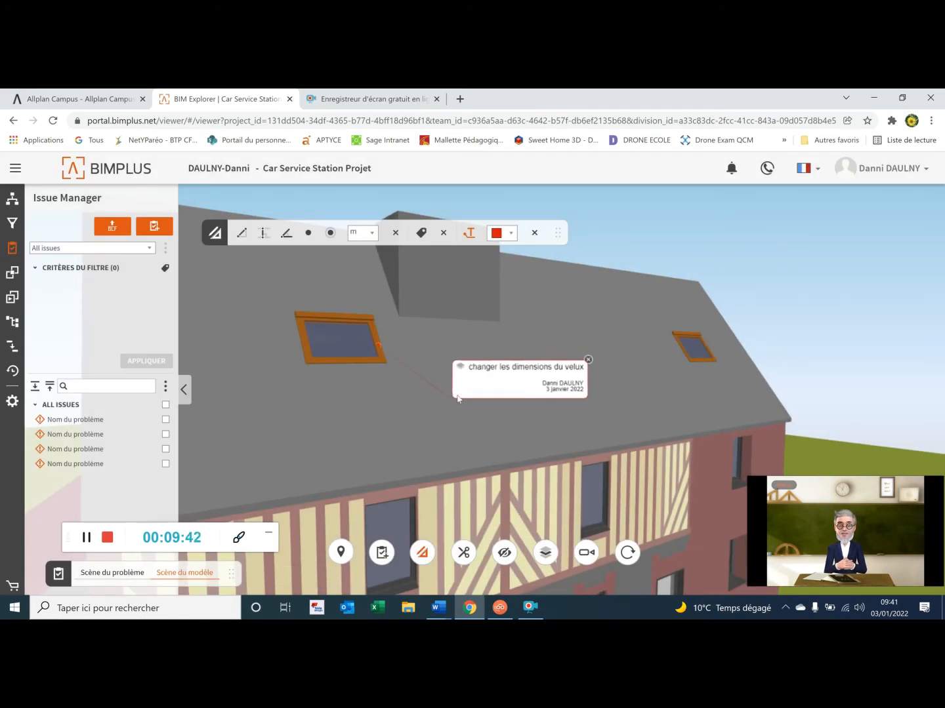
scroll(489, 411, "down", 2)
mouse_move(569, 387)
left_mouse_down()
mouse_move(410, 388)
mouse_move(528, 394)
left_mouse_up()
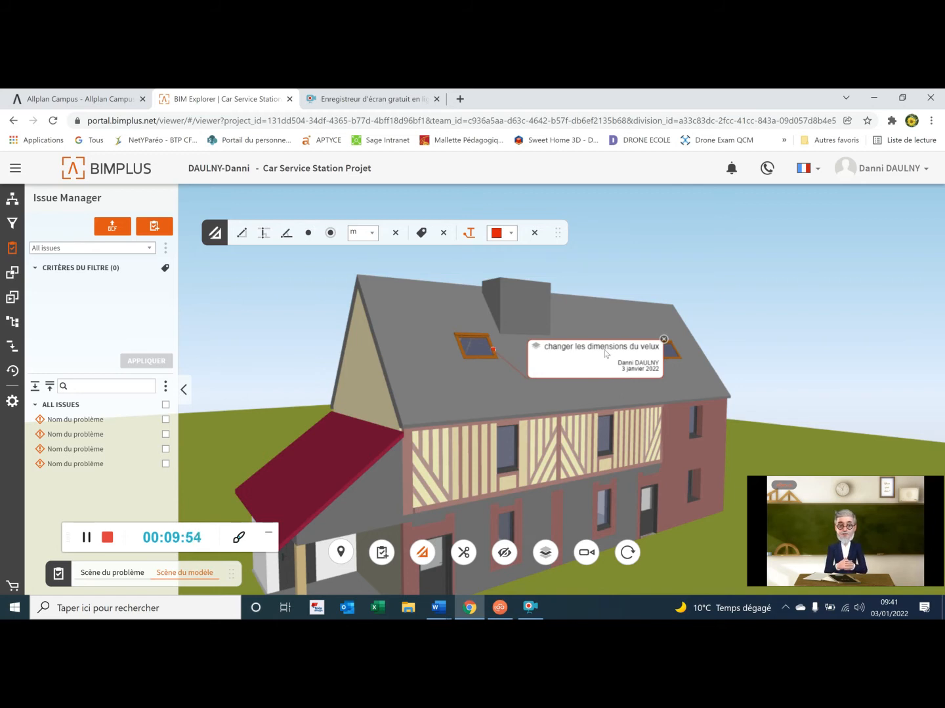
scroll(606, 351, "down", 2)
middle_click_drag(596, 437, 594, 407)
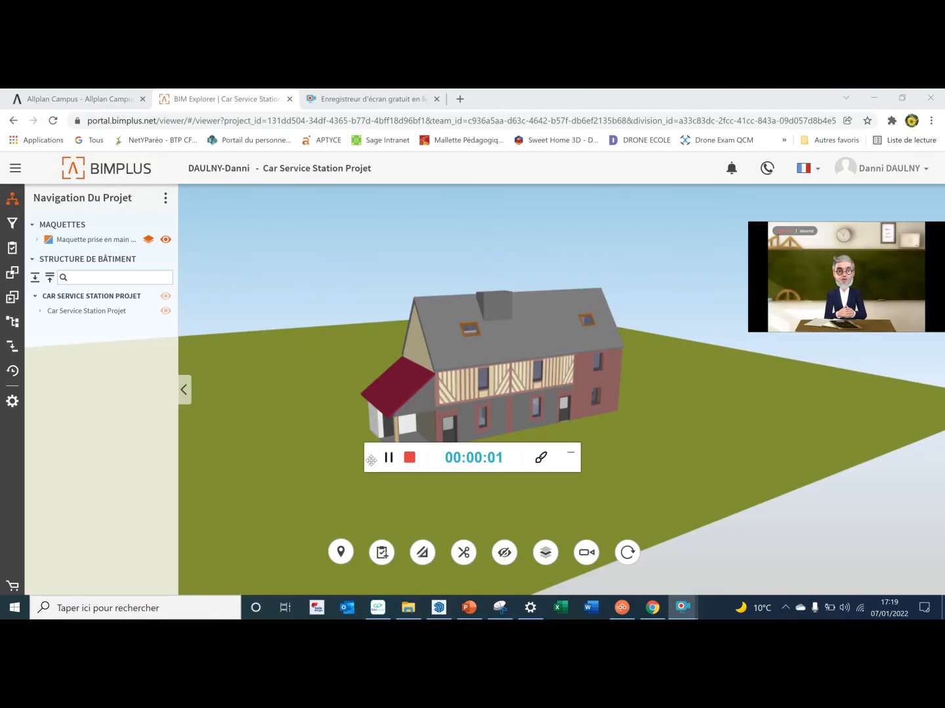
left_click_drag(370, 458, 90, 511)
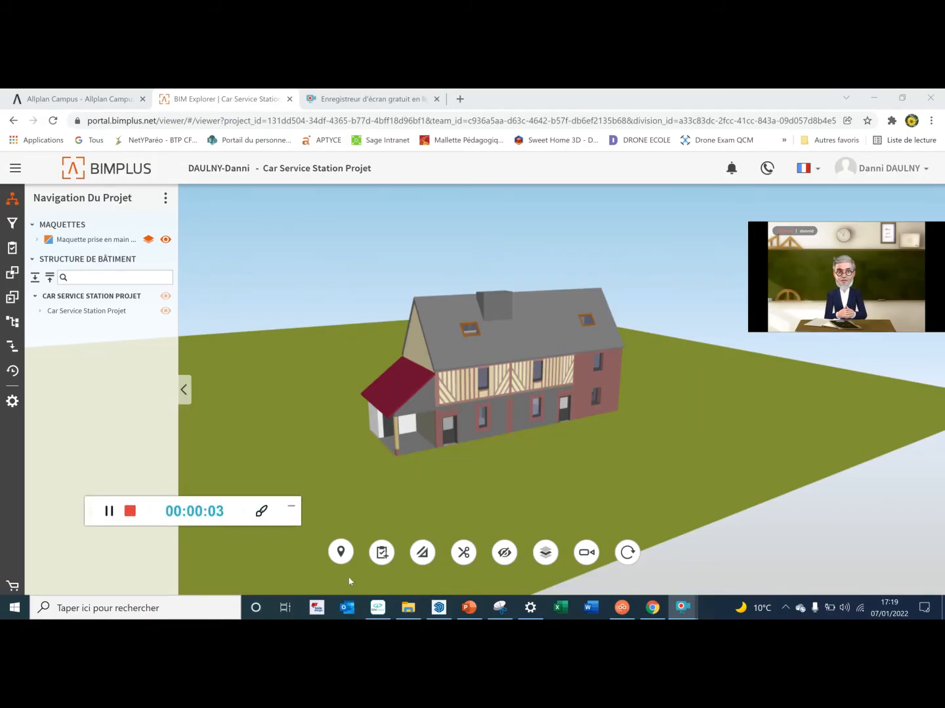
- Cut the house with a horizontal section plane and lower it through the upper-floor windows
left_click(464, 553)
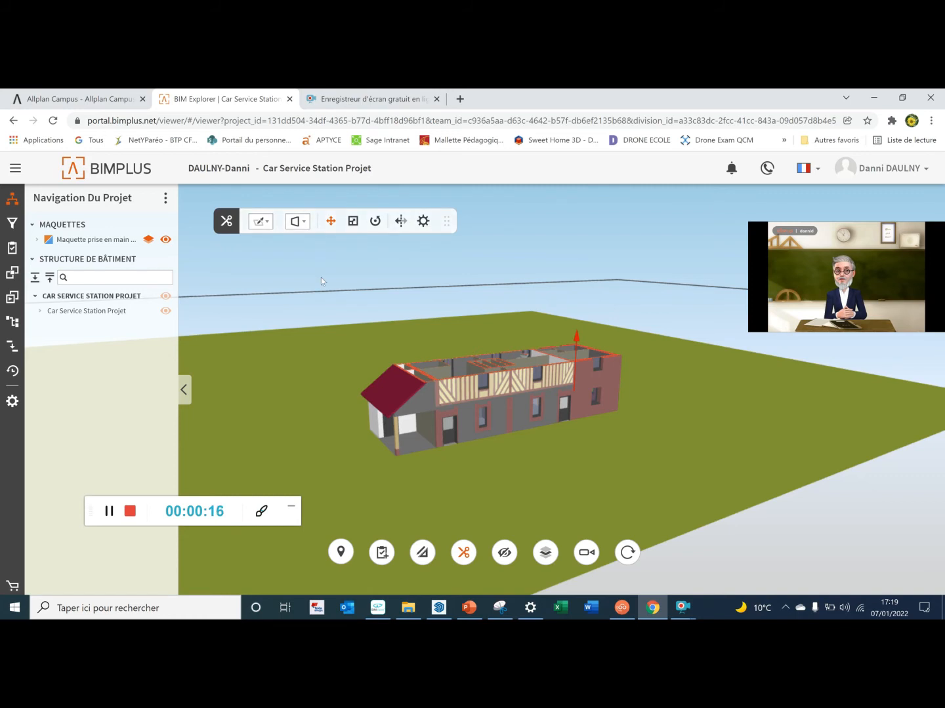
scroll(321, 279, "up", 2)
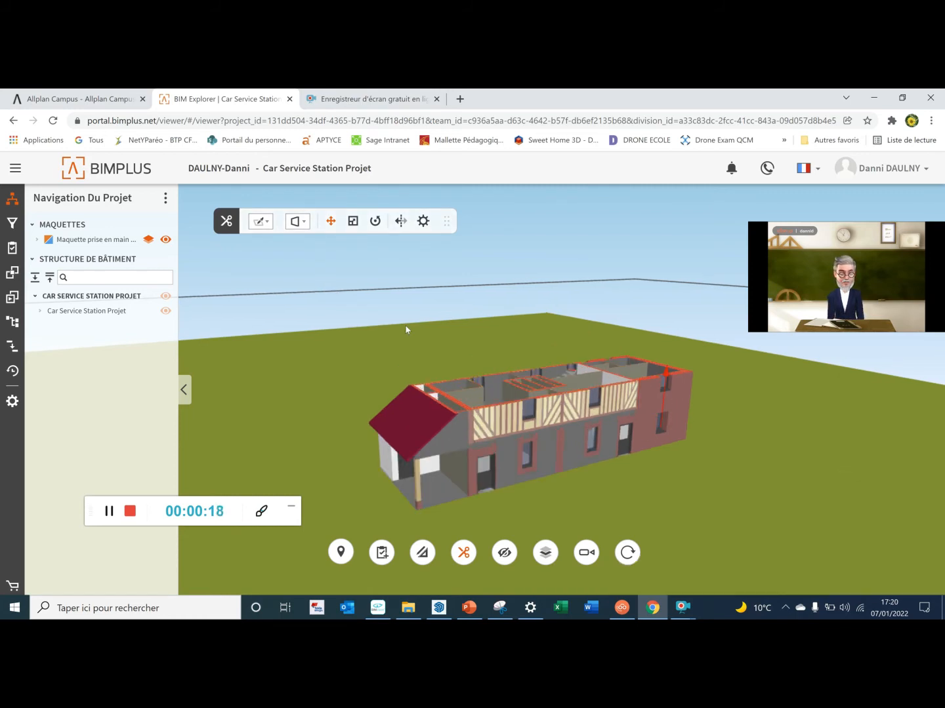
left_click_drag(457, 395, 418, 411)
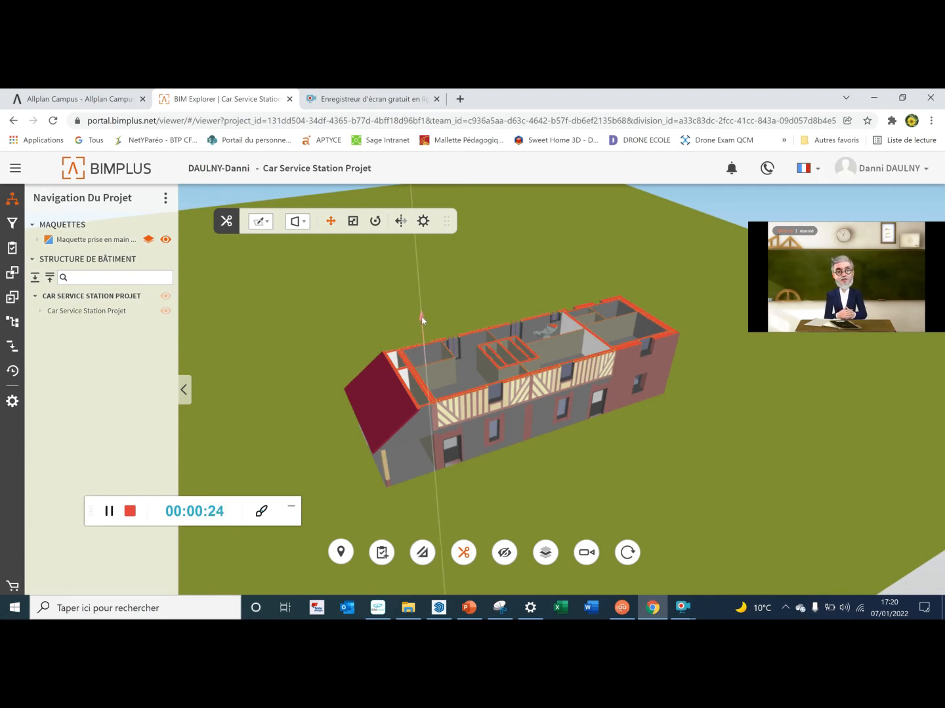
mouse_move(423, 316)
left_mouse_down()
mouse_move(429, 374)
mouse_move(426, 293)
mouse_move(427, 331)
left_mouse_up()
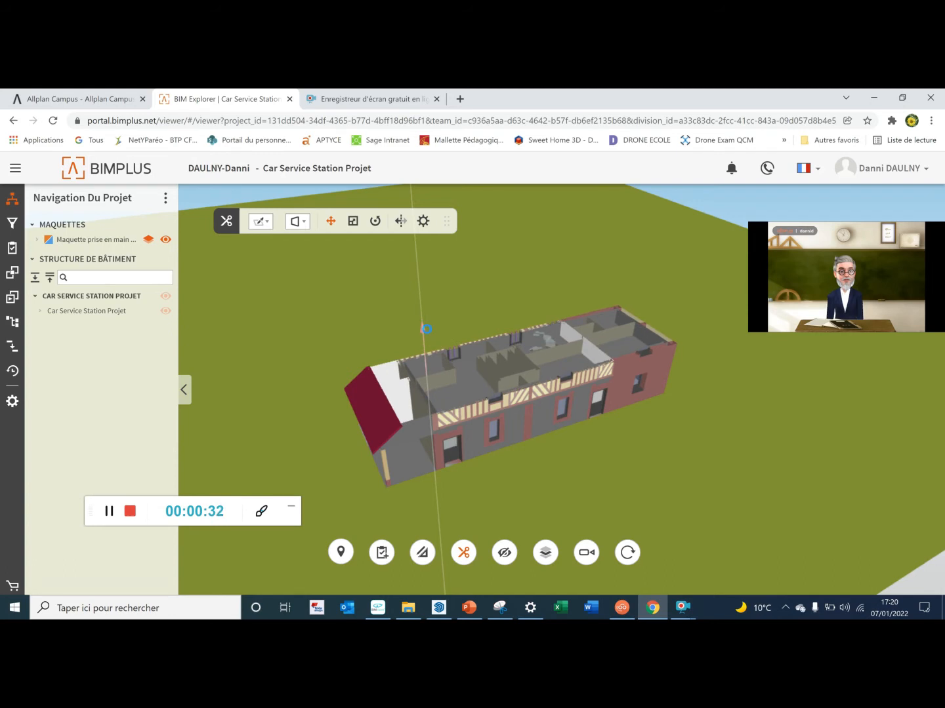
scroll(428, 326, "up", 3)
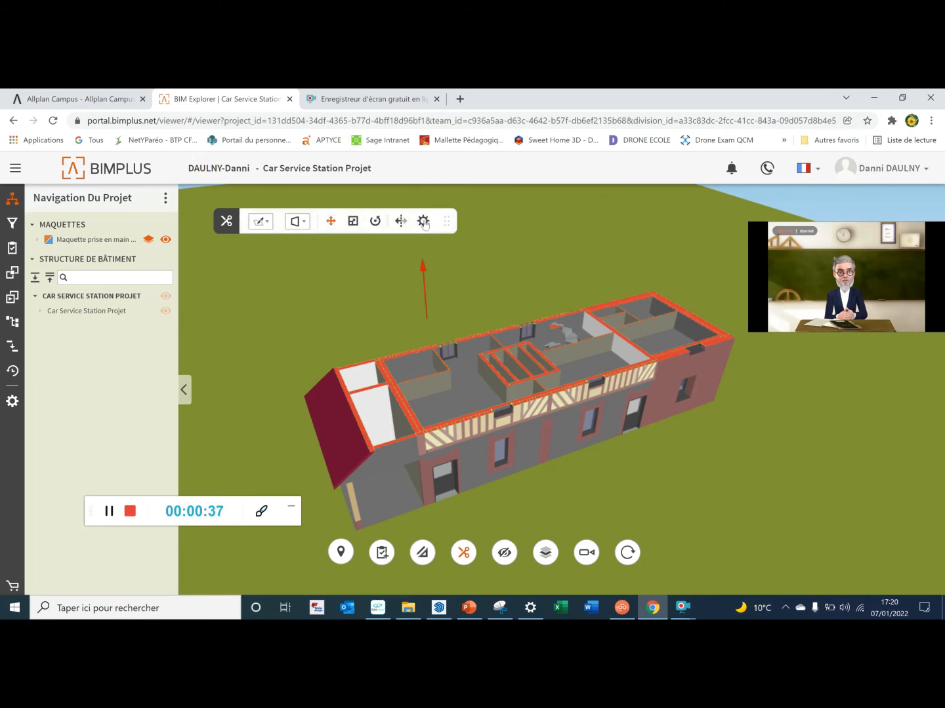
- Set the section's cut surface colour to light green and save the section settings
left_click(422, 222)
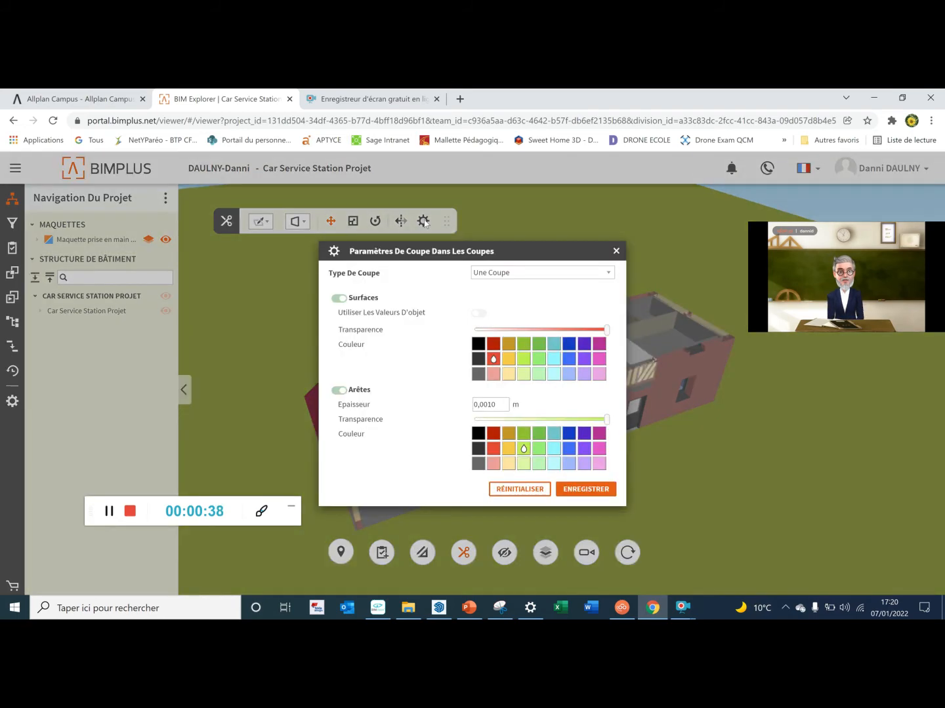
left_click(523, 358)
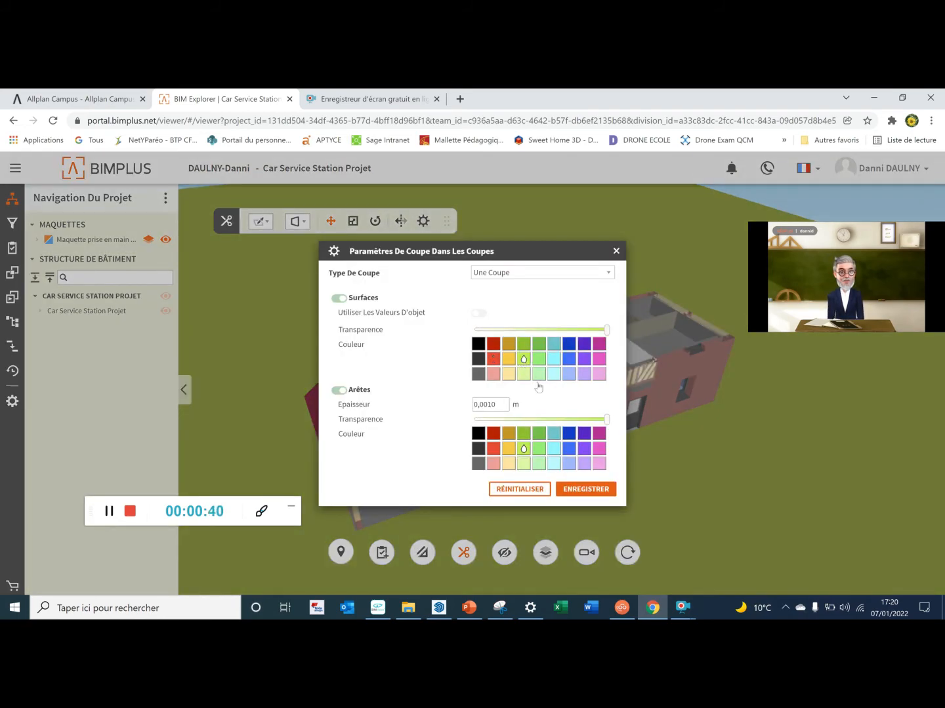
left_click(588, 489)
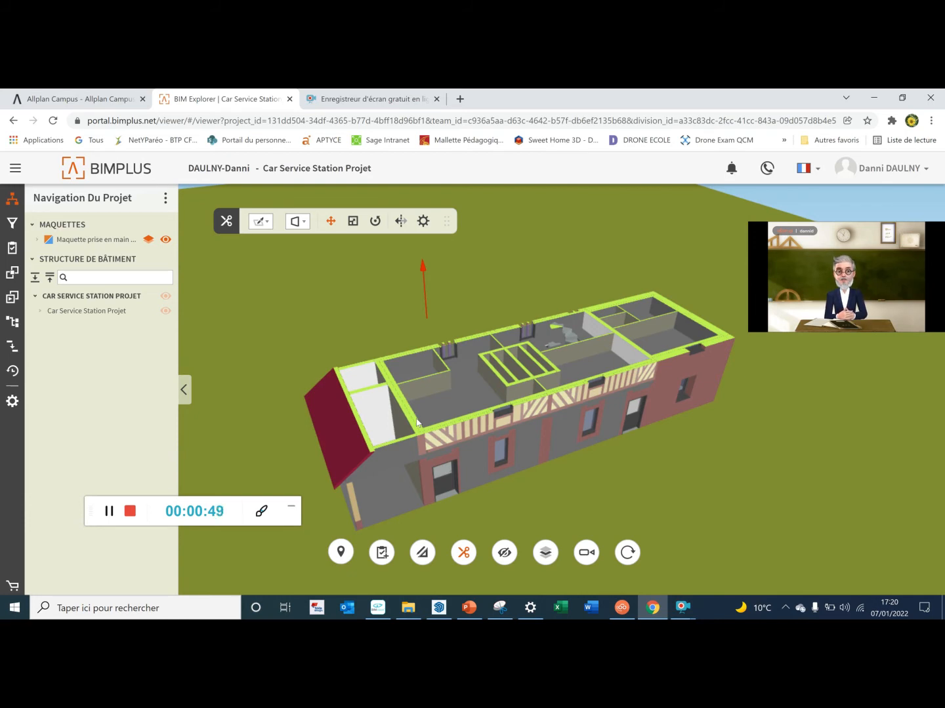
- Reverse the section direction to inspect the roof side from below, and reverse it back
left_click(403, 222)
left_click_drag(469, 459, 504, 277)
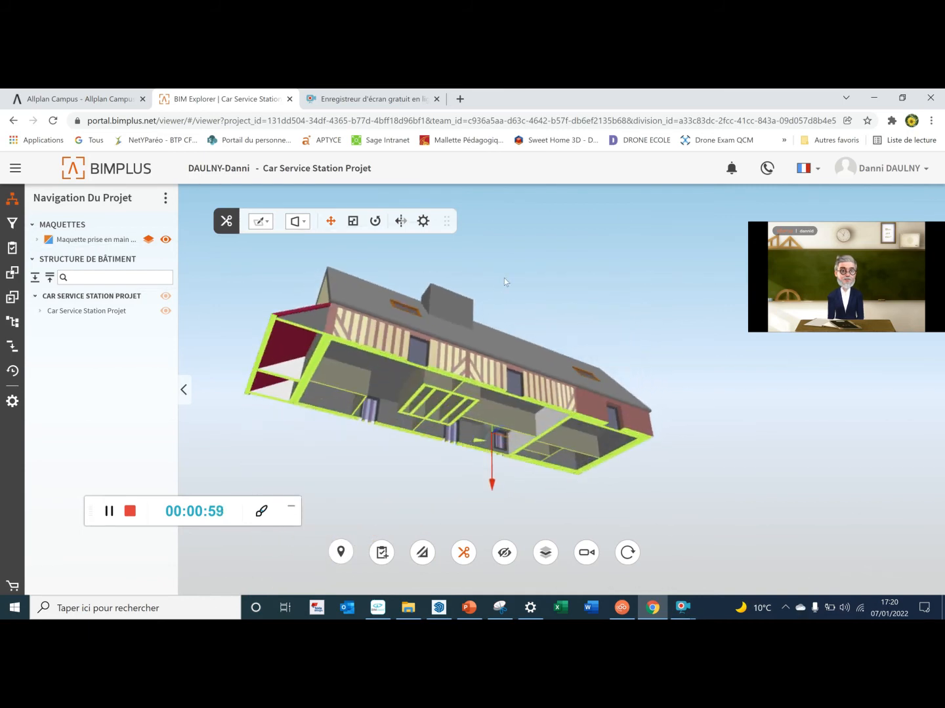
left_click(401, 221)
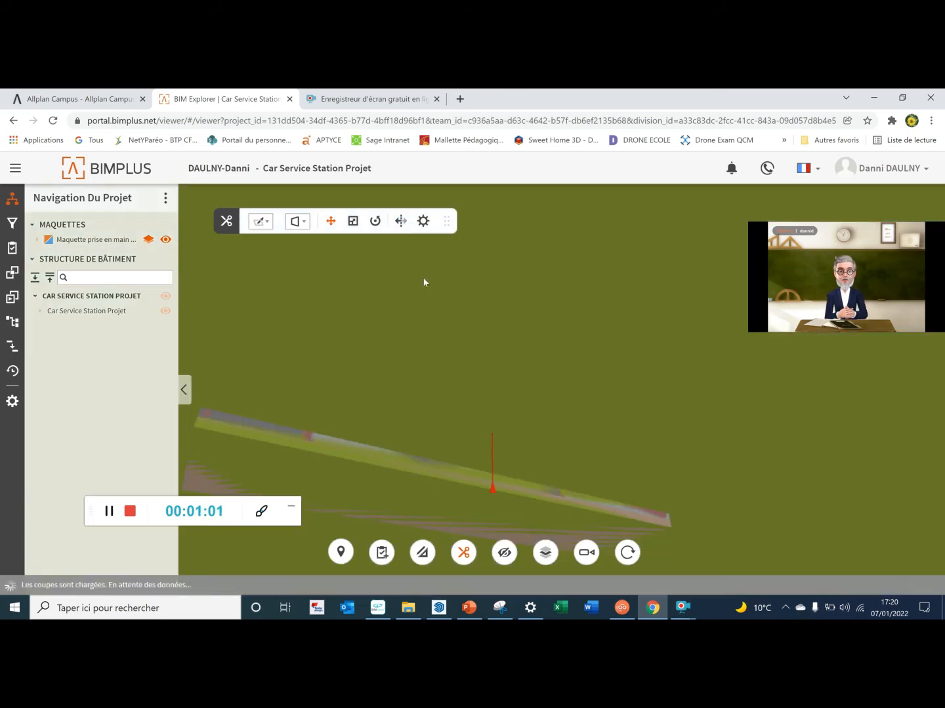
left_click_drag(473, 409, 489, 428)
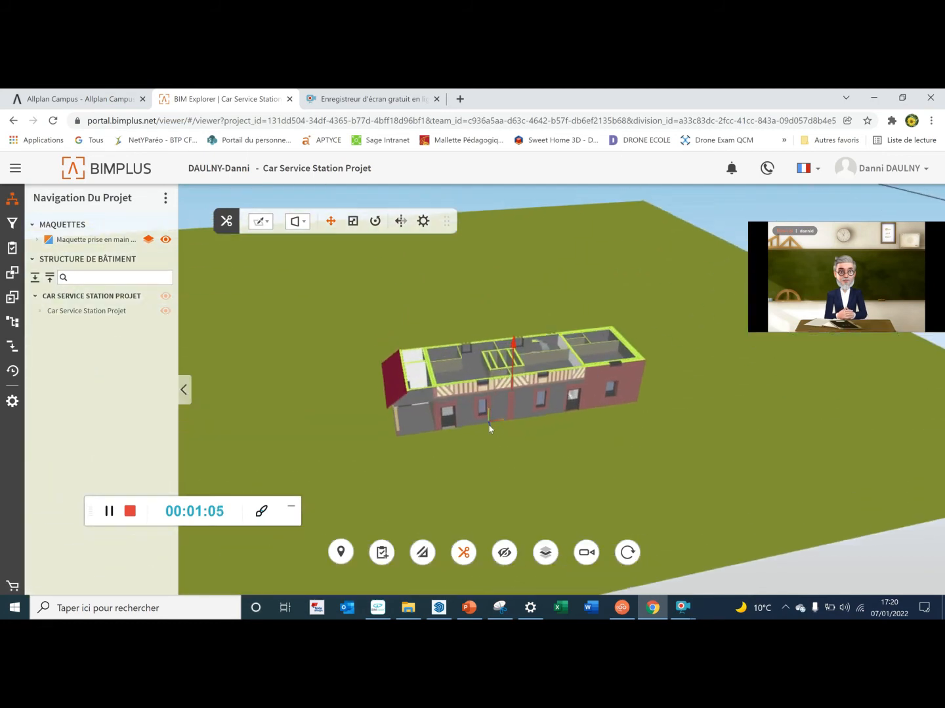
- Switch the section to the X axis and cut the house crosswise near its middle, keeping the porch half
left_click(269, 224)
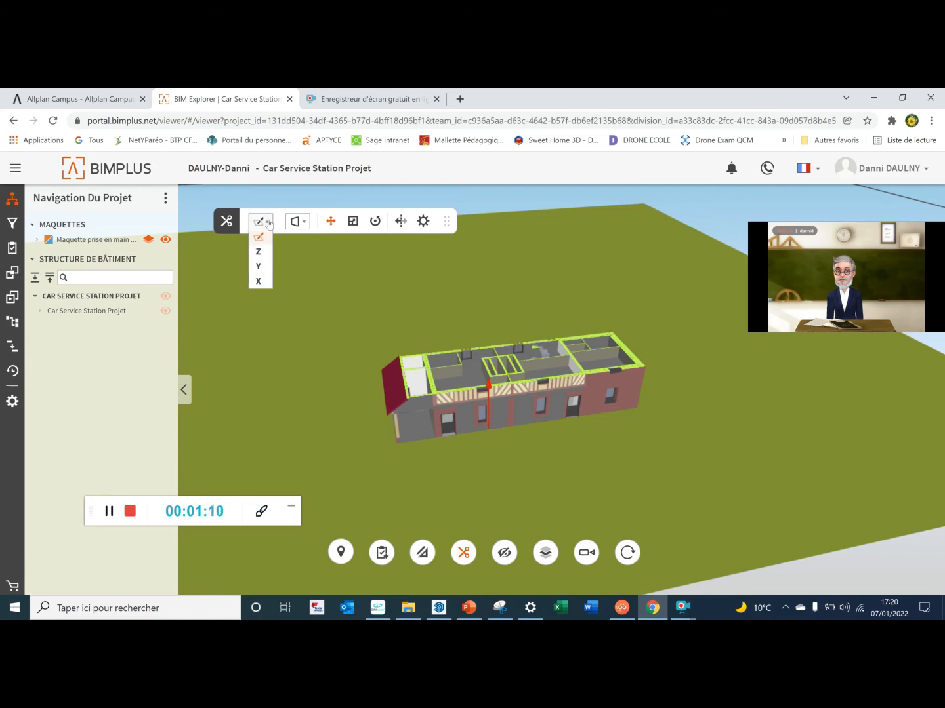
left_click(260, 281)
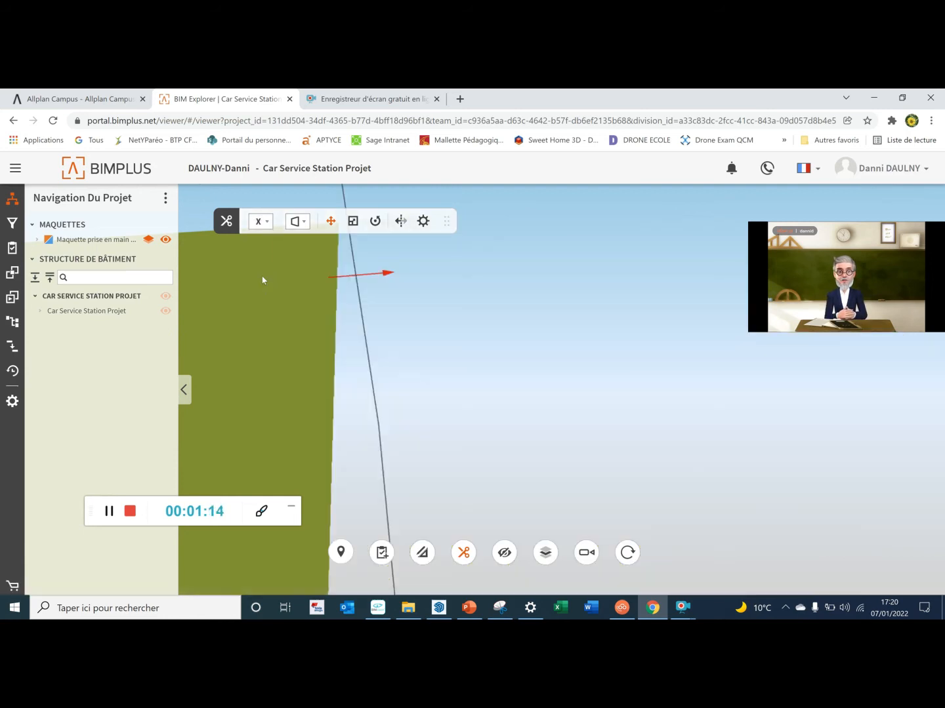
scroll(263, 281, "down", 3)
mouse_move(264, 280)
left_mouse_down()
mouse_move(380, 316)
mouse_move(378, 335)
mouse_move(316, 351)
mouse_move(433, 337)
mouse_move(369, 328)
mouse_move(503, 348)
mouse_move(471, 370)
mouse_move(349, 371)
mouse_move(327, 345)
mouse_move(391, 332)
mouse_move(485, 390)
mouse_move(447, 371)
mouse_move(469, 385)
mouse_move(500, 364)
mouse_move(494, 381)
mouse_move(525, 374)
mouse_move(497, 357)
mouse_move(515, 375)
mouse_move(551, 387)
mouse_move(575, 439)
mouse_move(501, 375)
mouse_move(503, 390)
mouse_move(576, 457)
mouse_move(513, 390)
mouse_move(652, 406)
mouse_move(622, 406)
mouse_move(347, 305)
left_mouse_up()
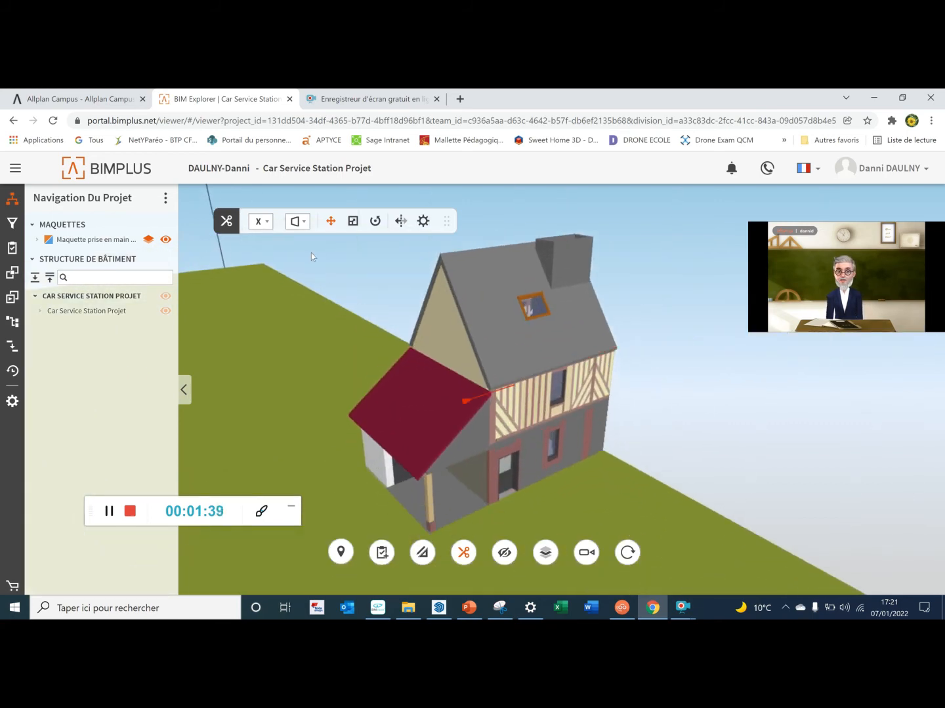
- Switch to a free section, place it on the red porch roof surface and move the plane slightly inward
left_click(261, 222)
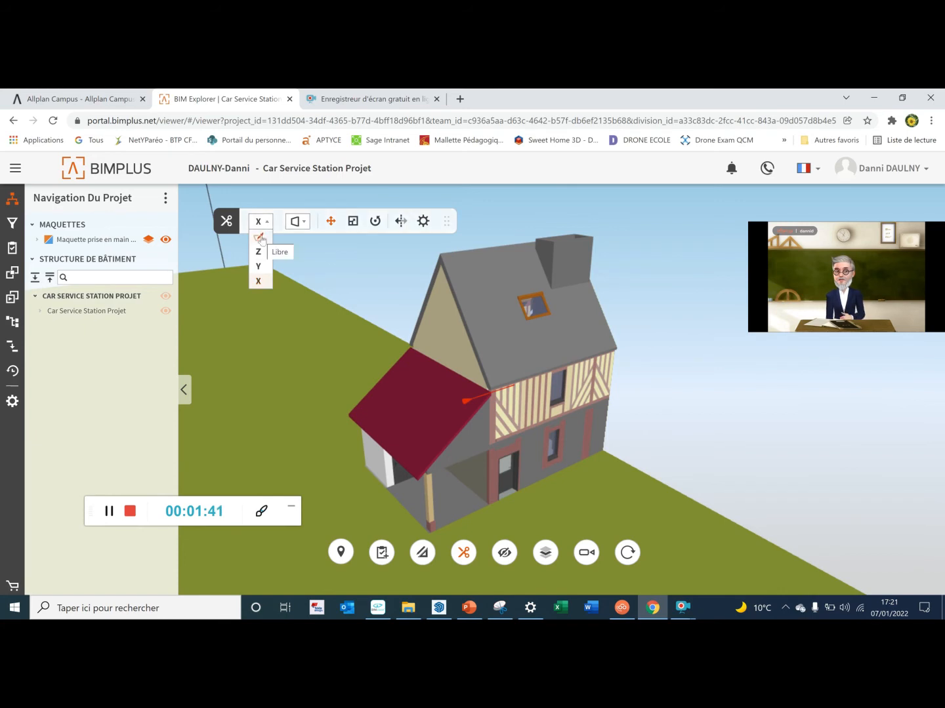
left_click(260, 237)
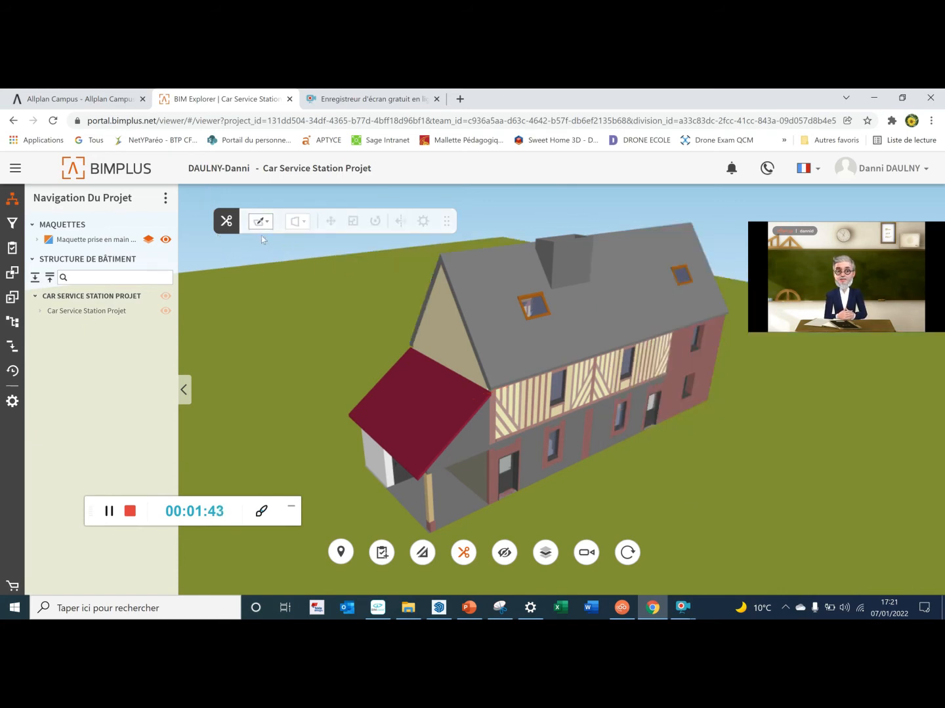
left_click(414, 401)
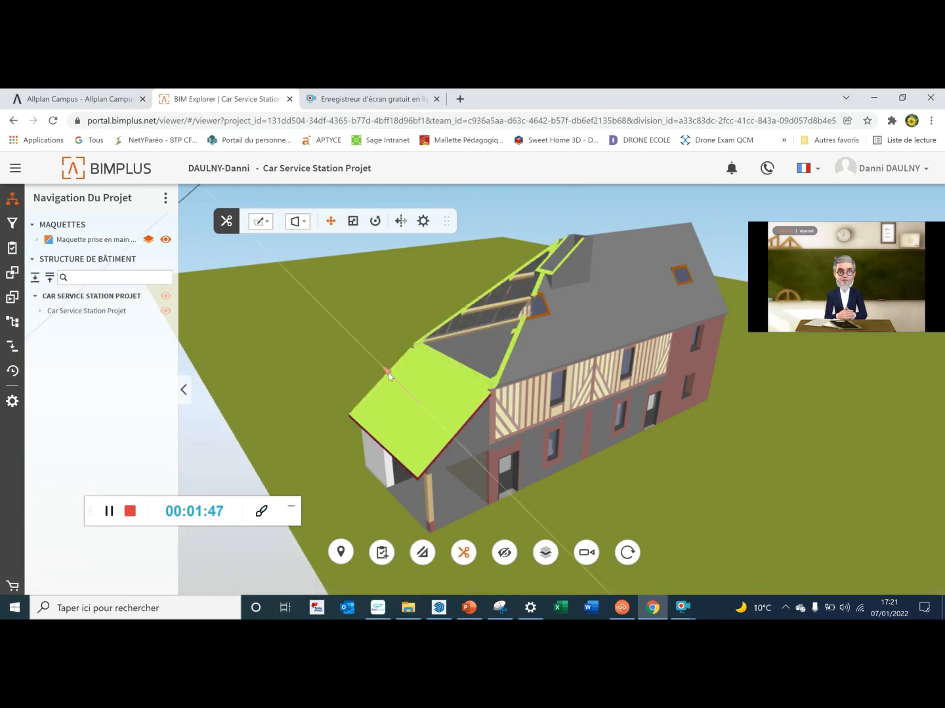
mouse_move(389, 373)
left_mouse_down()
mouse_move(421, 410)
mouse_move(393, 378)
left_mouse_up()
- Switch the section to the Z axis to cut the house horizontally through the upper floor
left_click(268, 223)
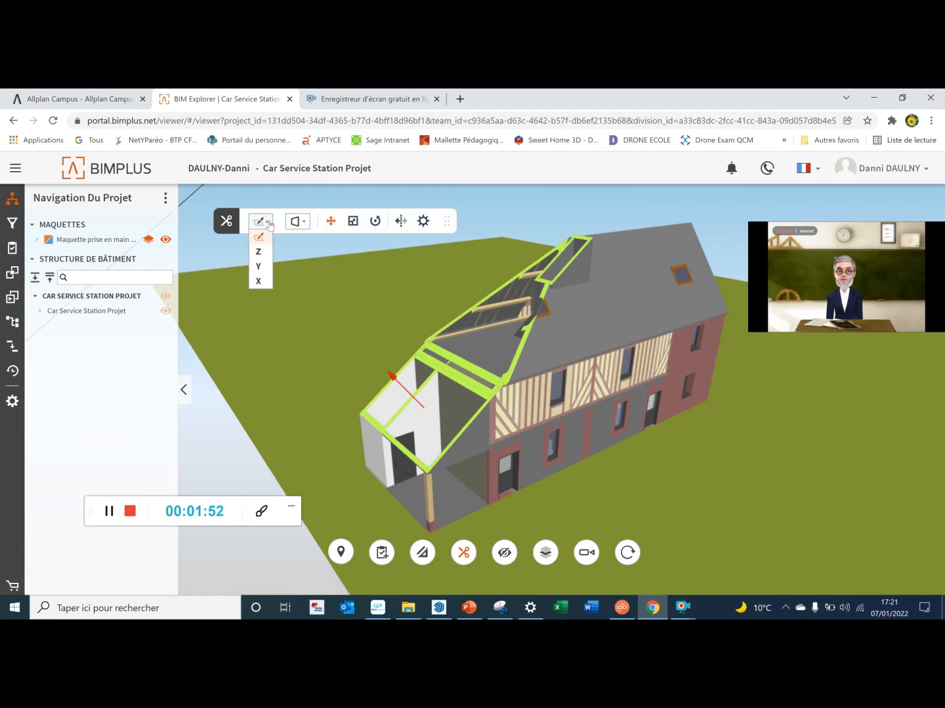
left_click(265, 253)
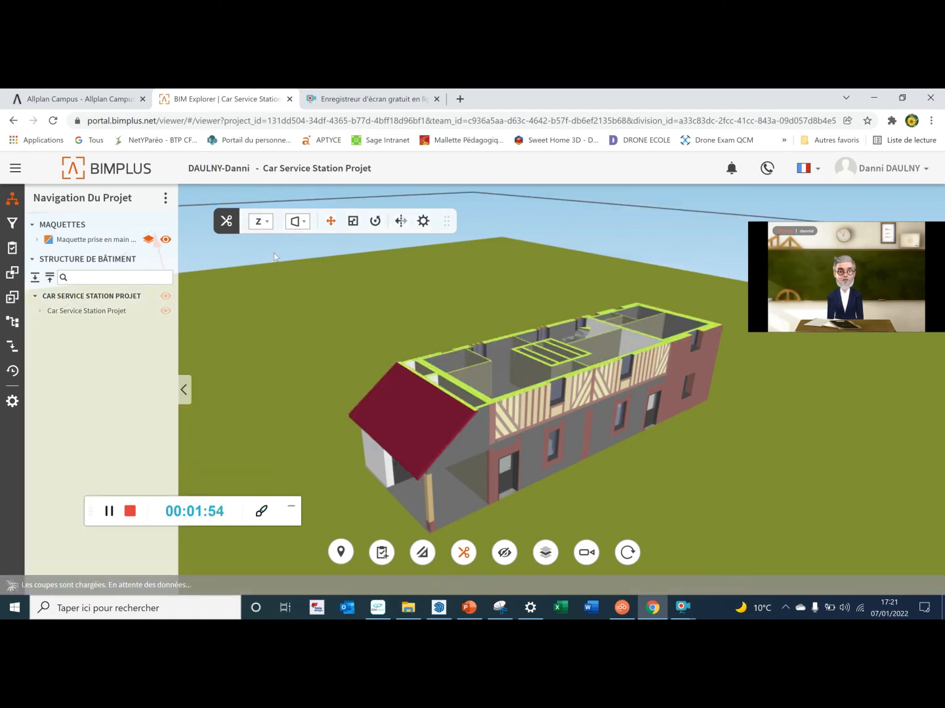
scroll(358, 284, "up", 2)
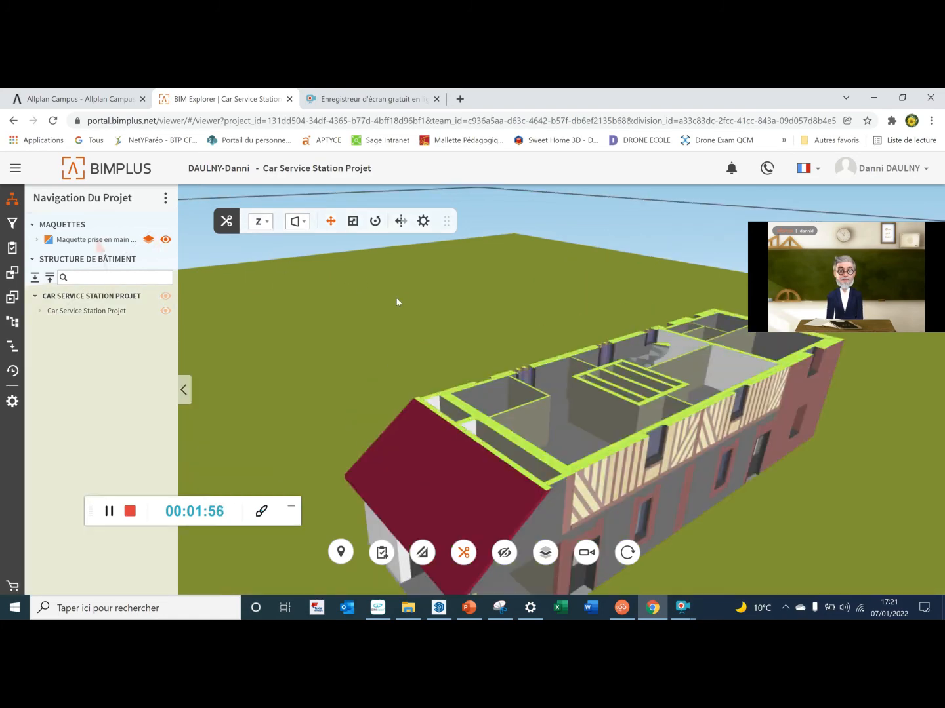
left_click_drag(396, 303, 427, 357)
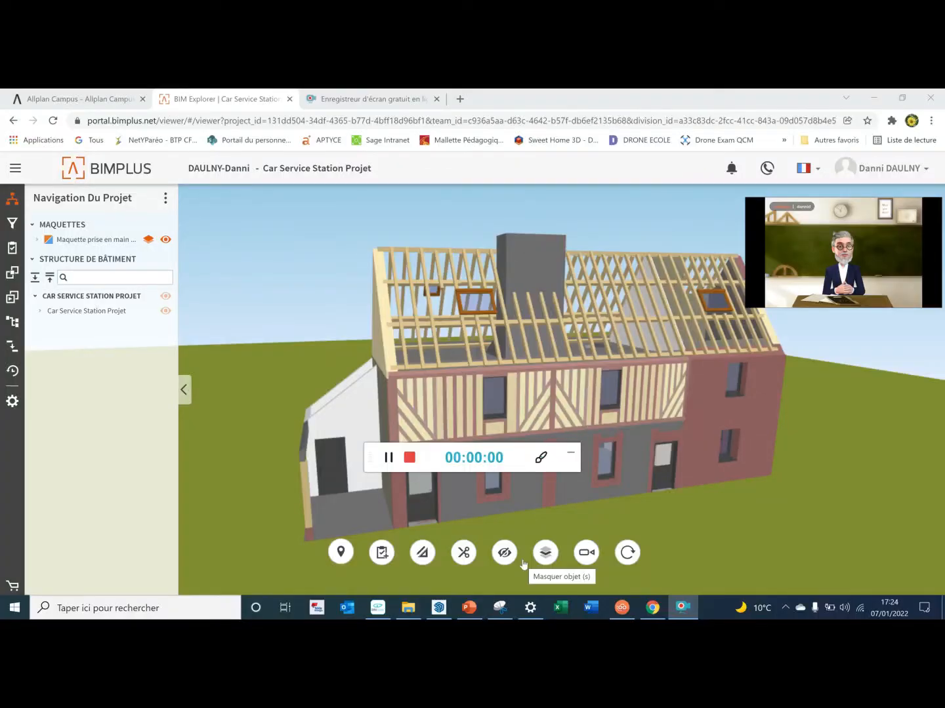
left_click_drag(369, 456, 77, 491)
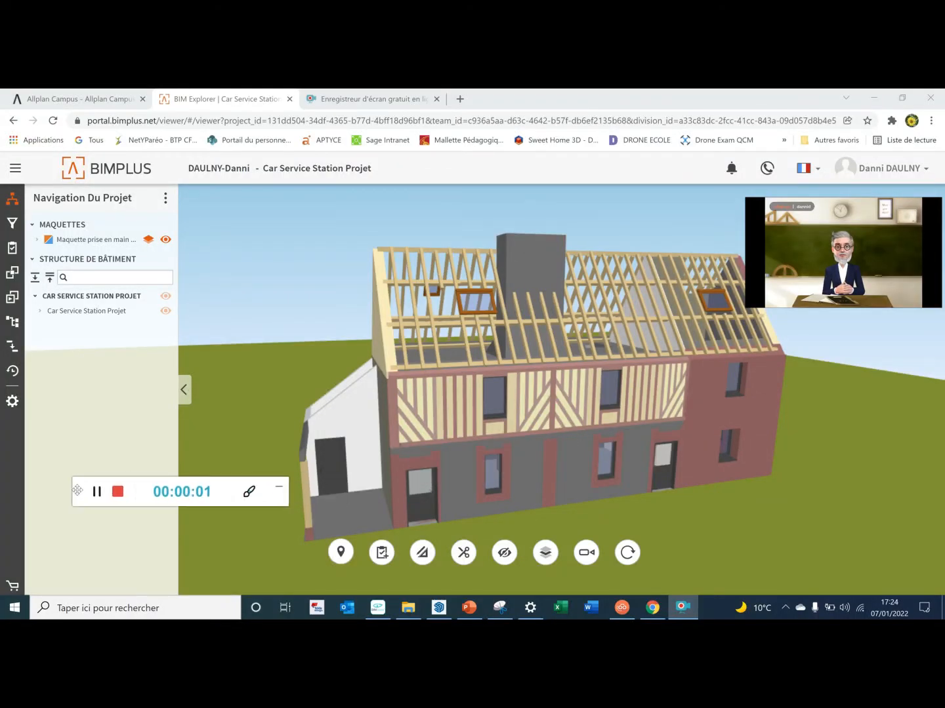
mouse_move(503, 602)
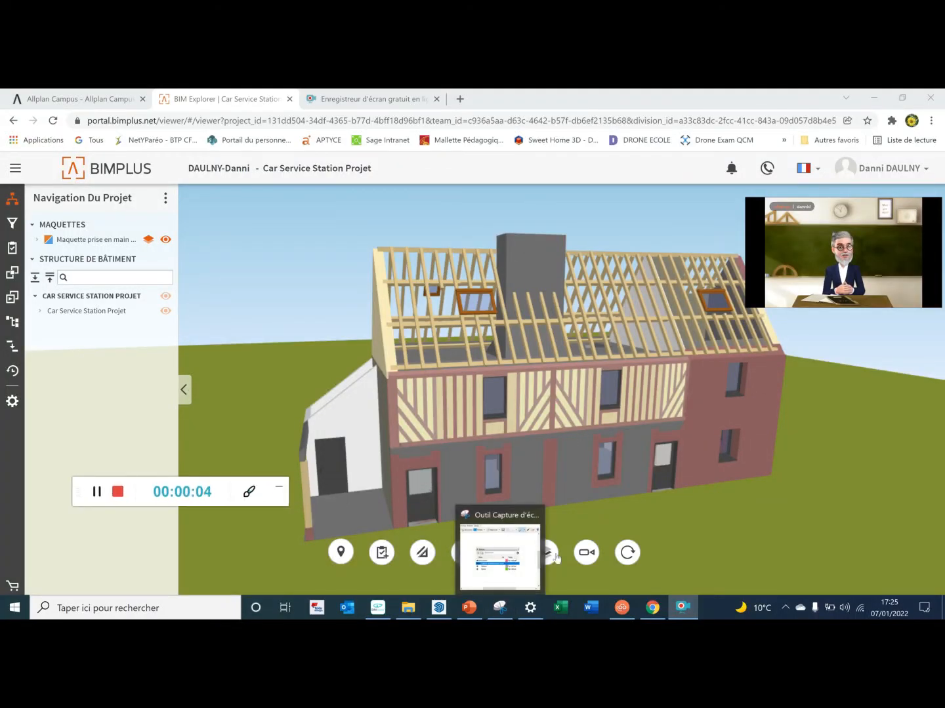
- Start the hide tool and restore the hidden main roof and red porch roof
left_click(506, 554)
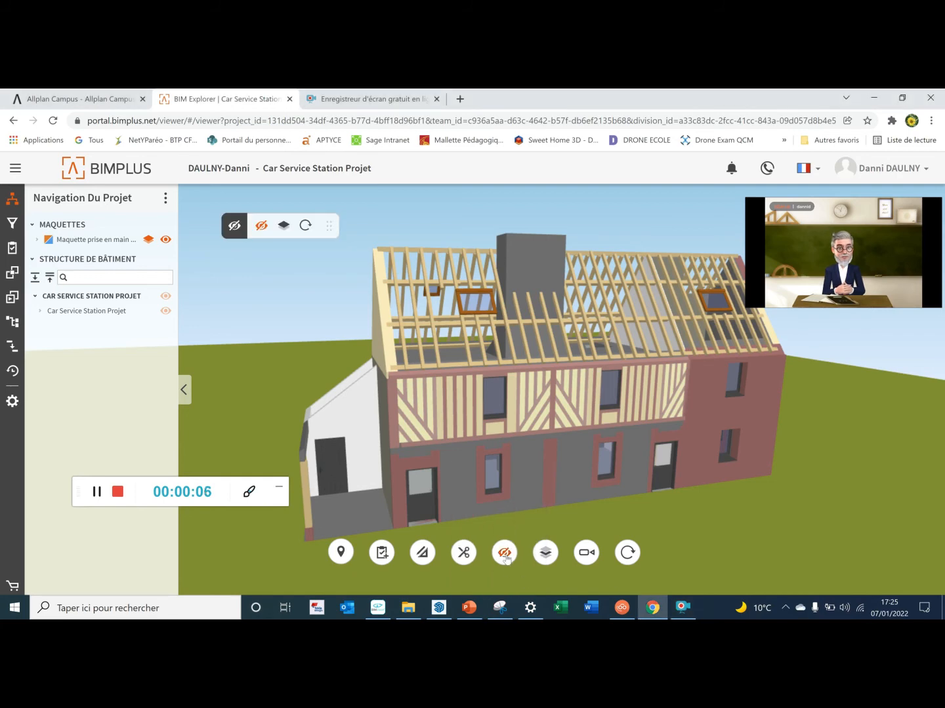
left_click(306, 227)
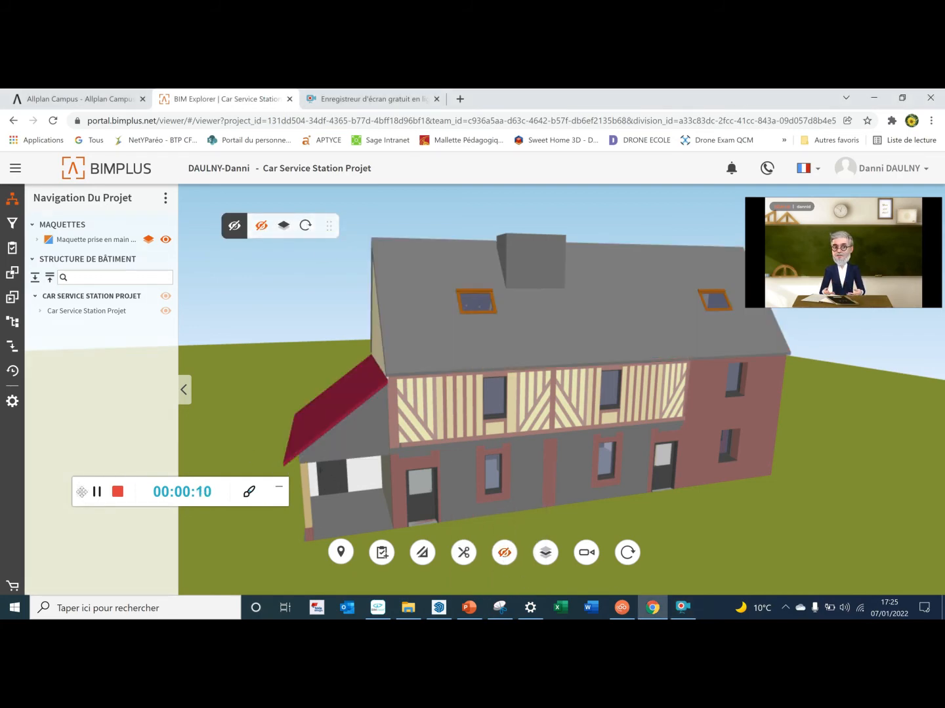
left_click_drag(77, 492, 33, 568)
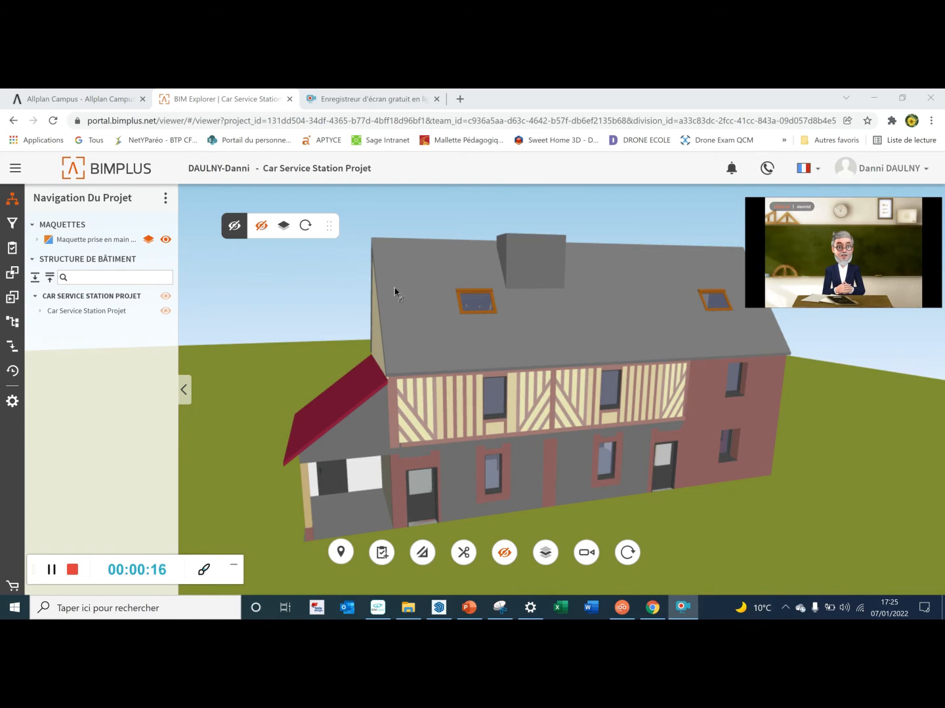
- Hide the grey main roof covering and the red porch roof, and restore all hidden elements
left_click(420, 304)
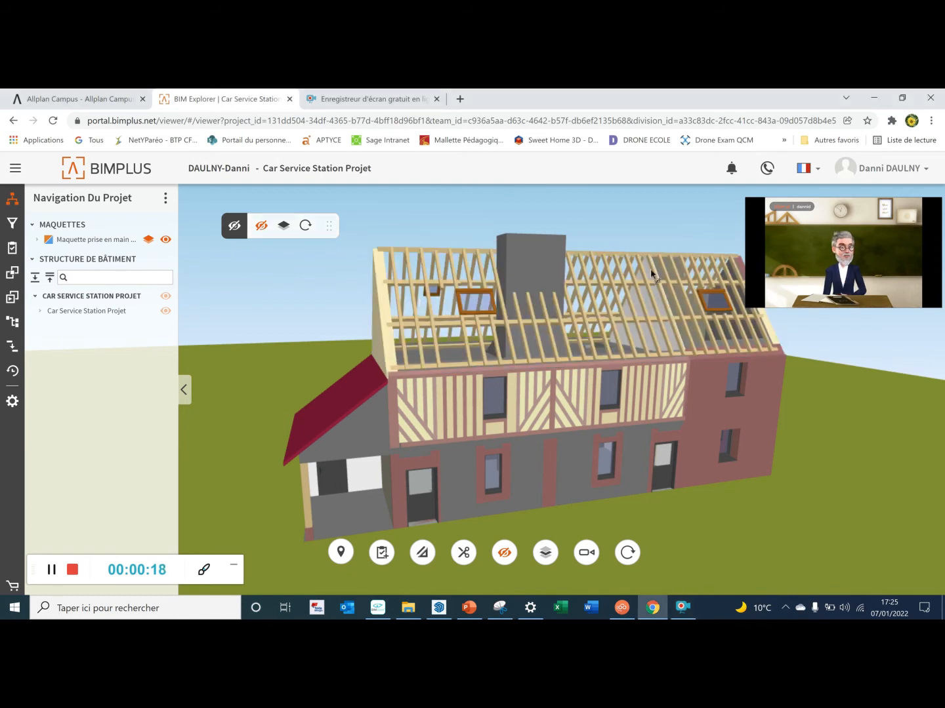
left_click_drag(387, 477, 460, 445)
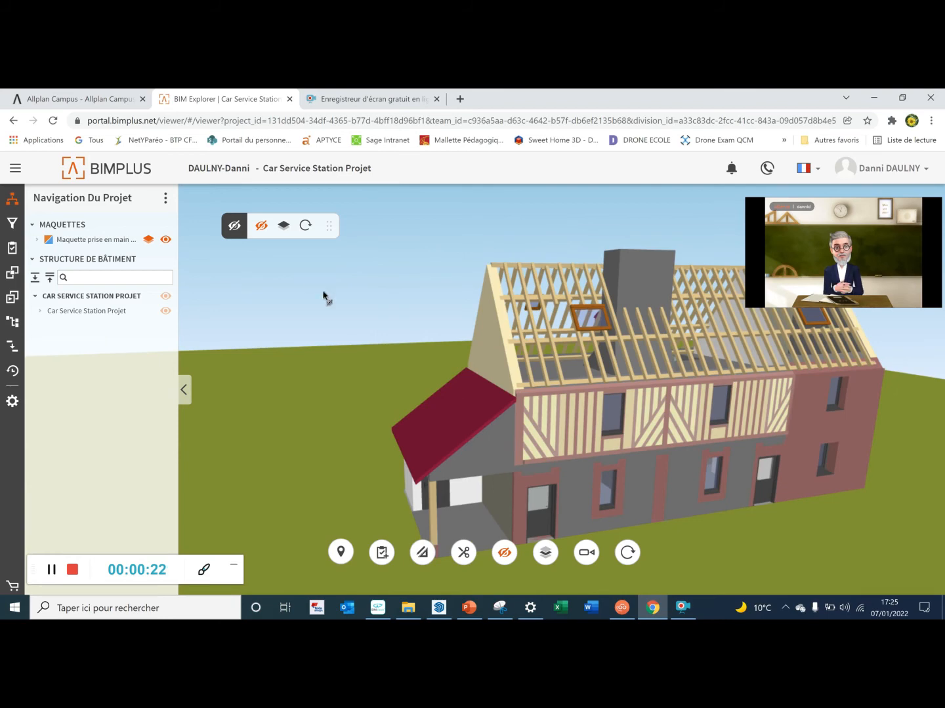
scroll(477, 450, "up", 3)
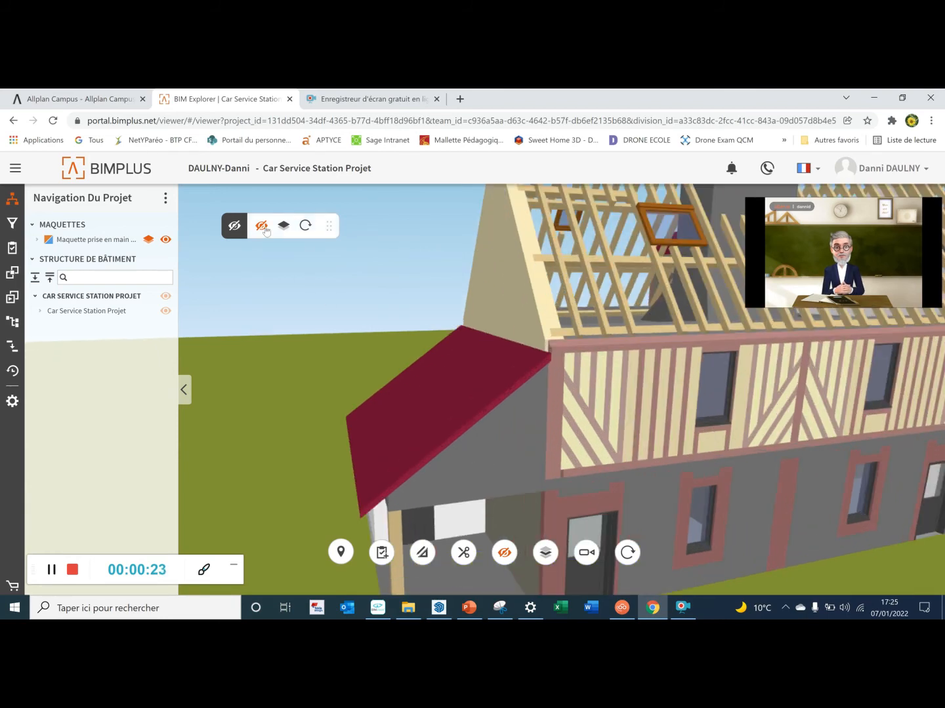
left_click(455, 407)
scroll(481, 430, "down", 3)
left_click_drag(481, 430, 397, 418)
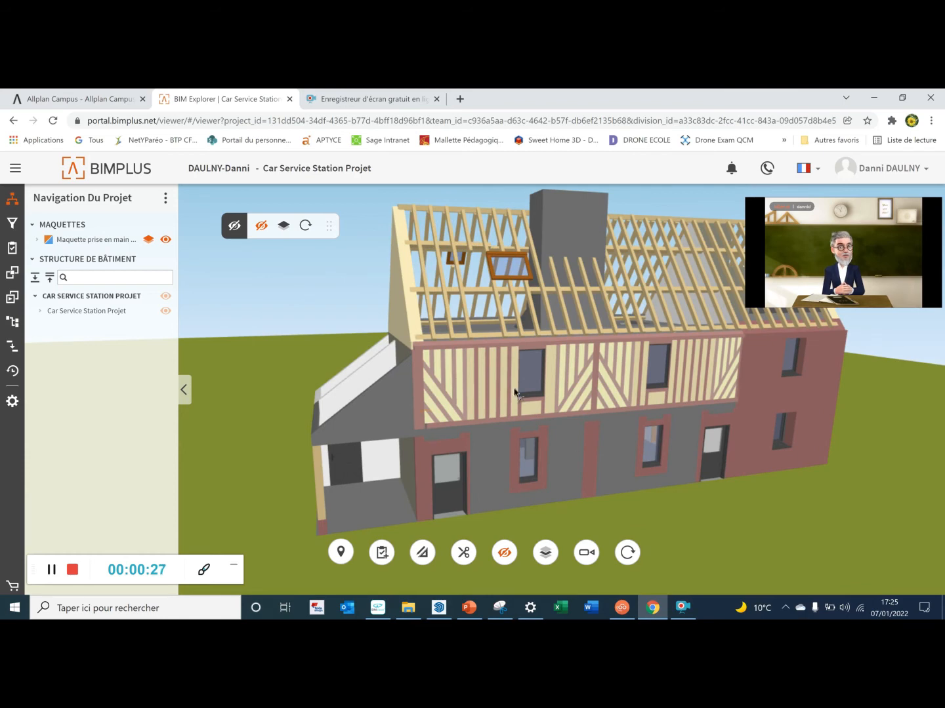
left_click(306, 227)
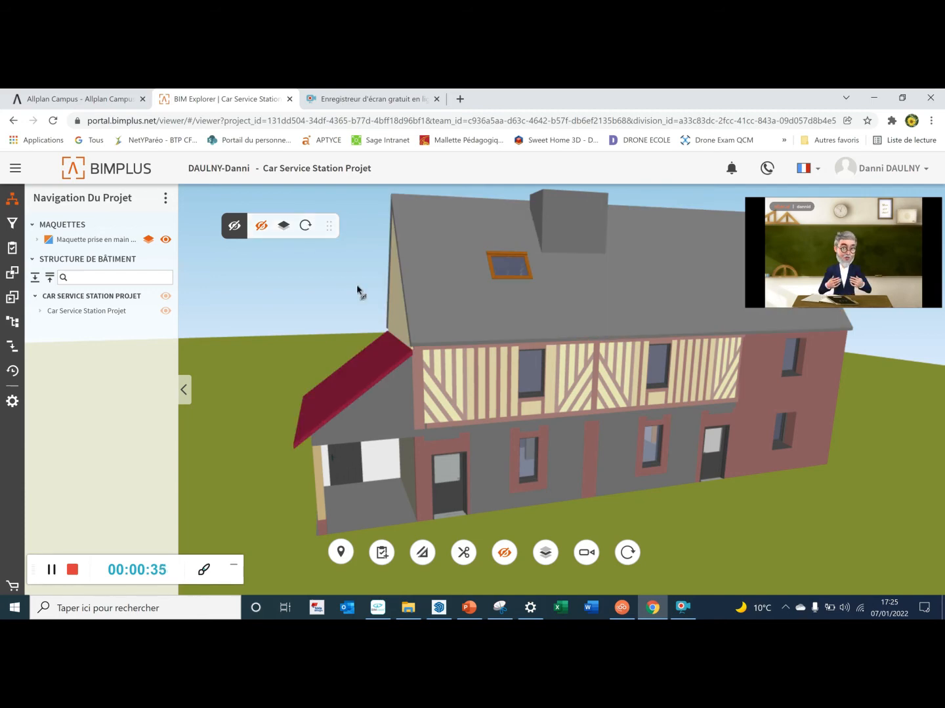
- Make the main roof covering and the entrance door beside the porch transparent, and restore their normal display
left_click(285, 227)
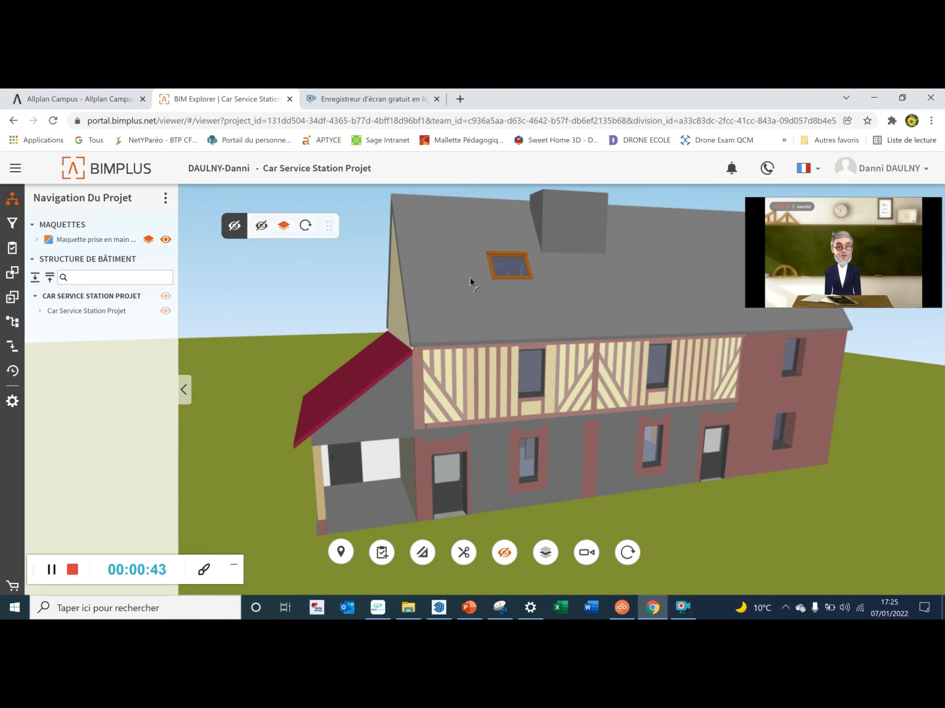
left_click(575, 308)
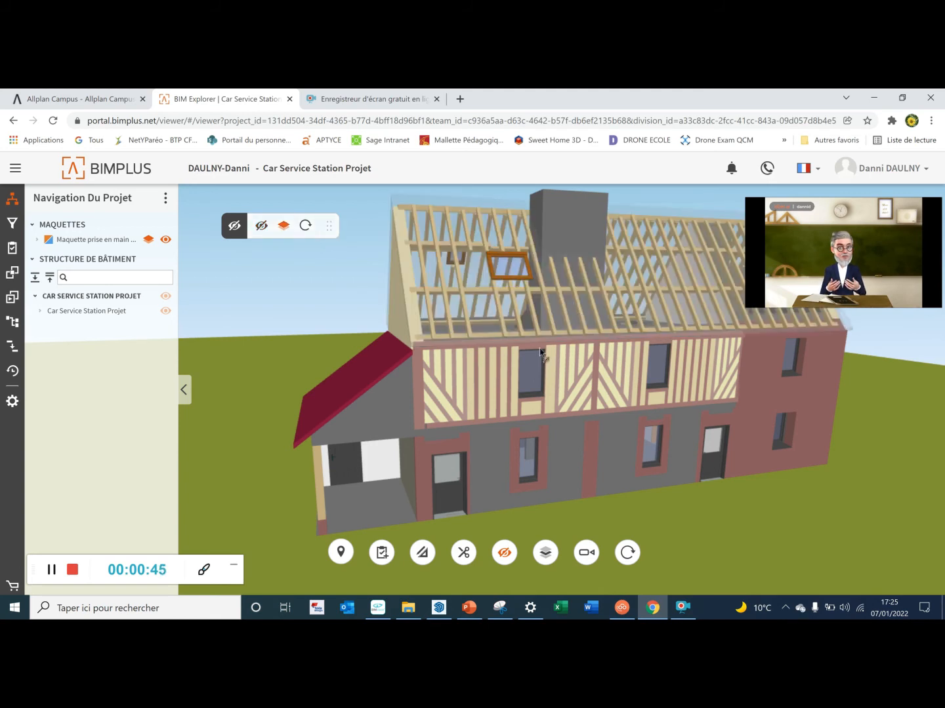
scroll(525, 401, "up", 2)
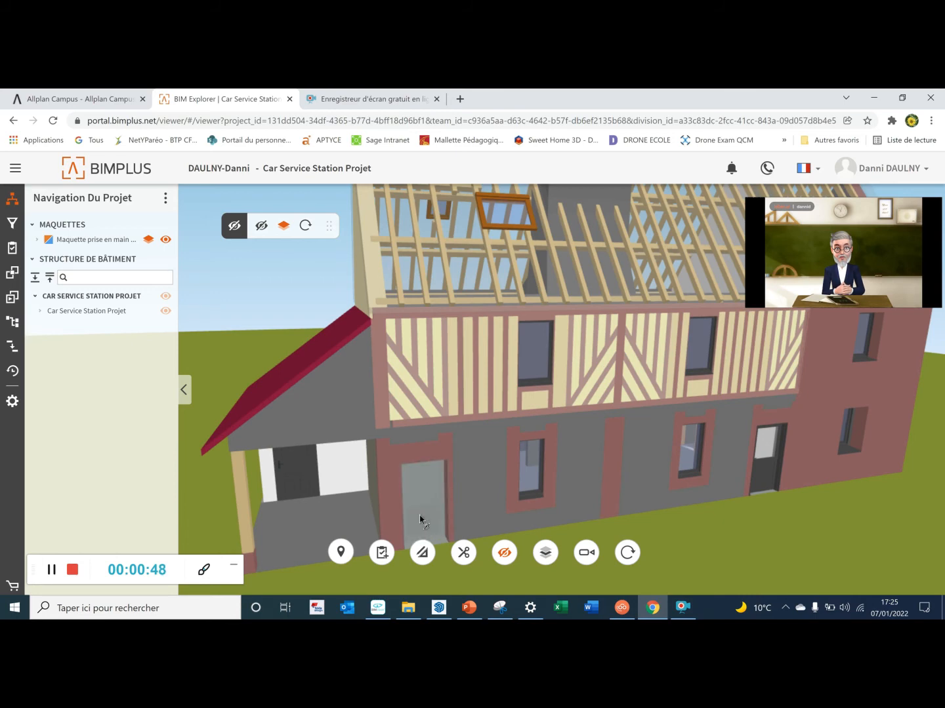
left_click_drag(467, 515, 508, 400)
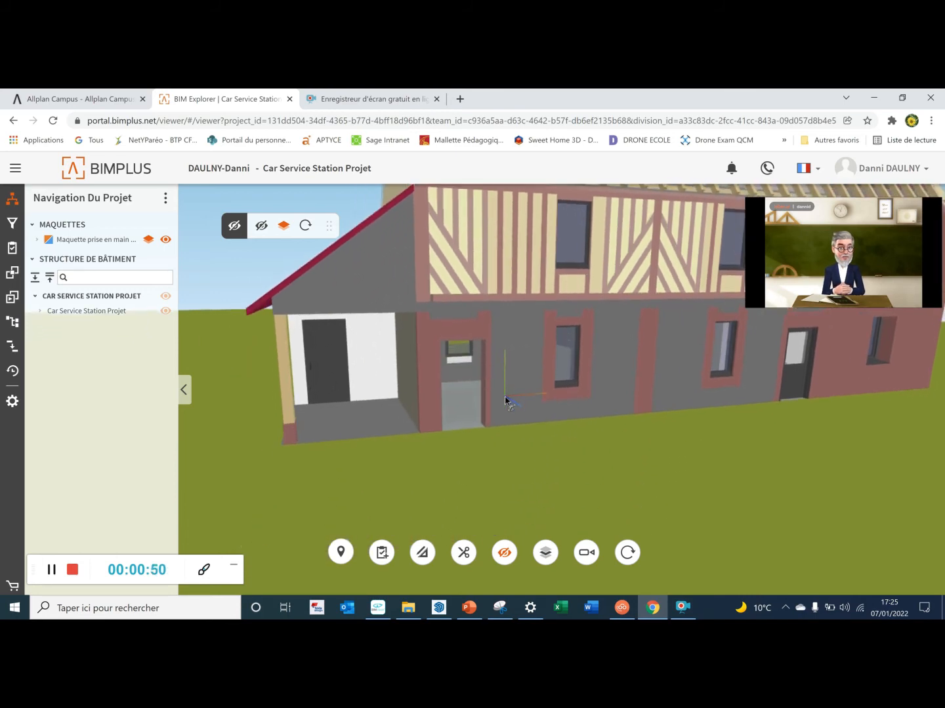
scroll(566, 379, "up", 2)
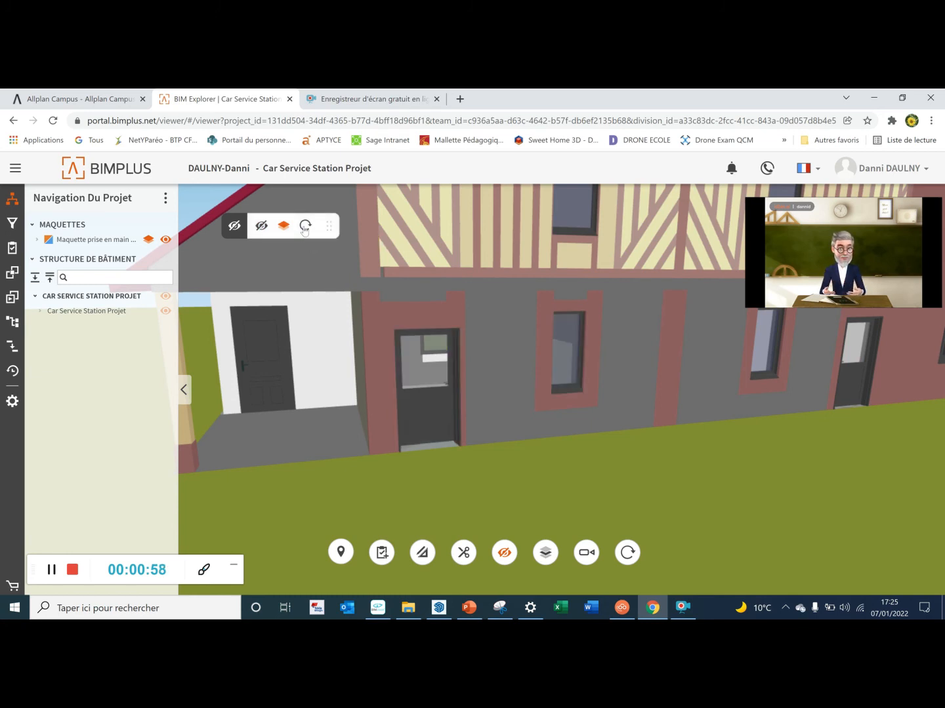
scroll(364, 338, "down", 5)
left_click_drag(376, 413, 375, 460)
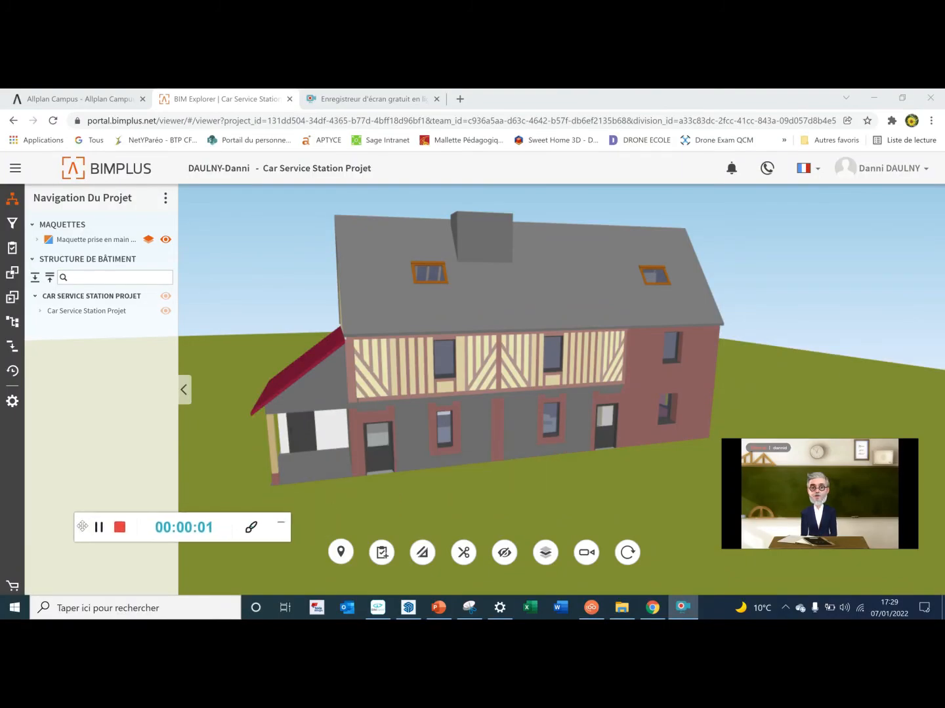
- Isolate the main roof covering and compare the Isoler, Découpage de blocs and object-only display modes
left_click(547, 555)
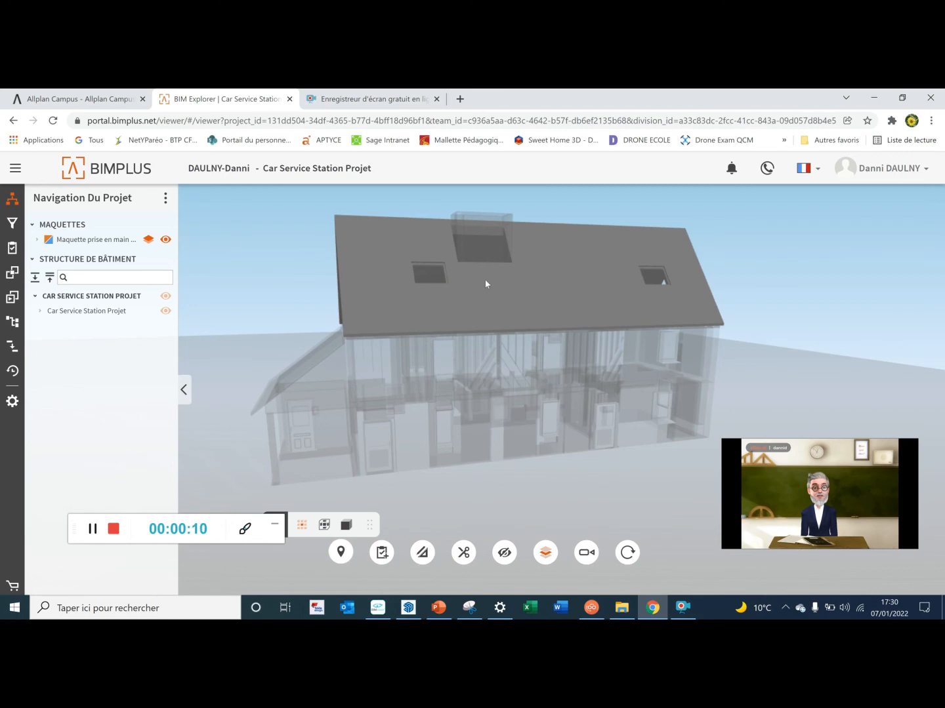
left_click_drag(73, 529, 36, 496)
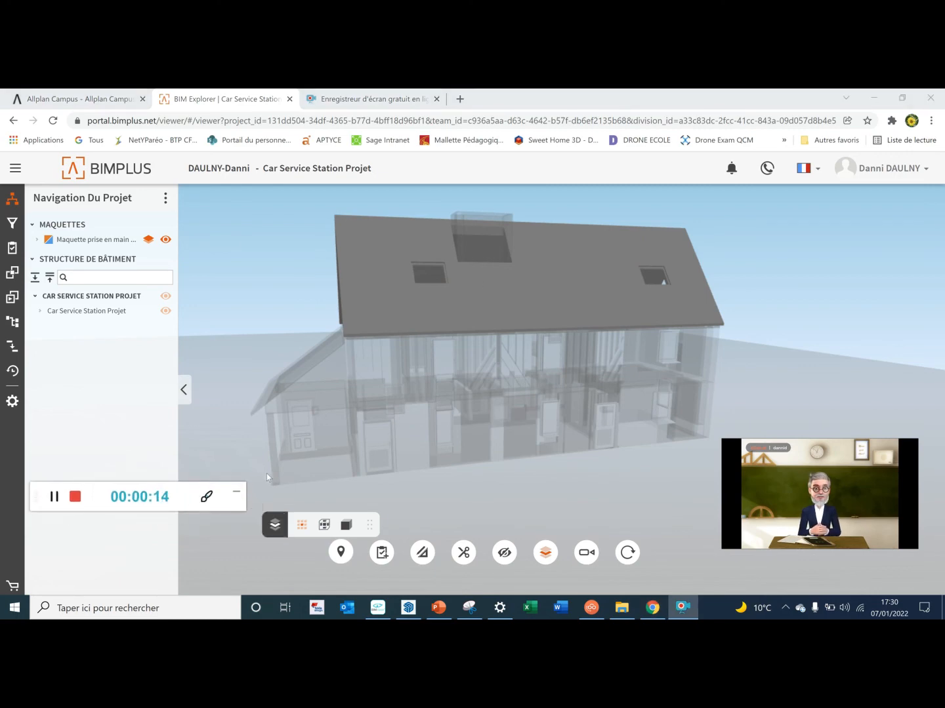
left_click(305, 530)
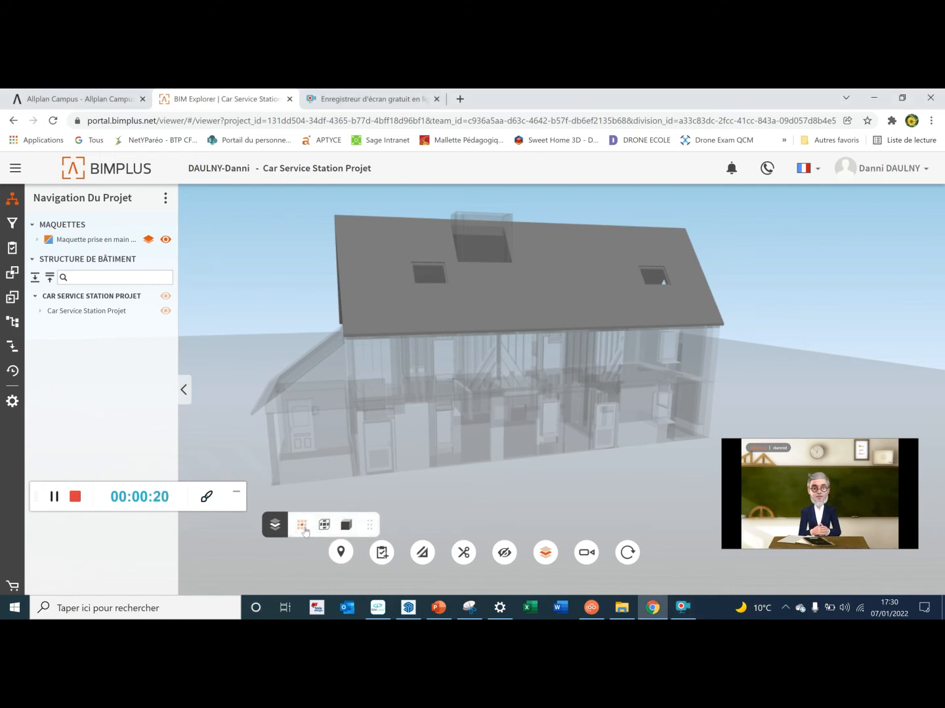
left_click(324, 526)
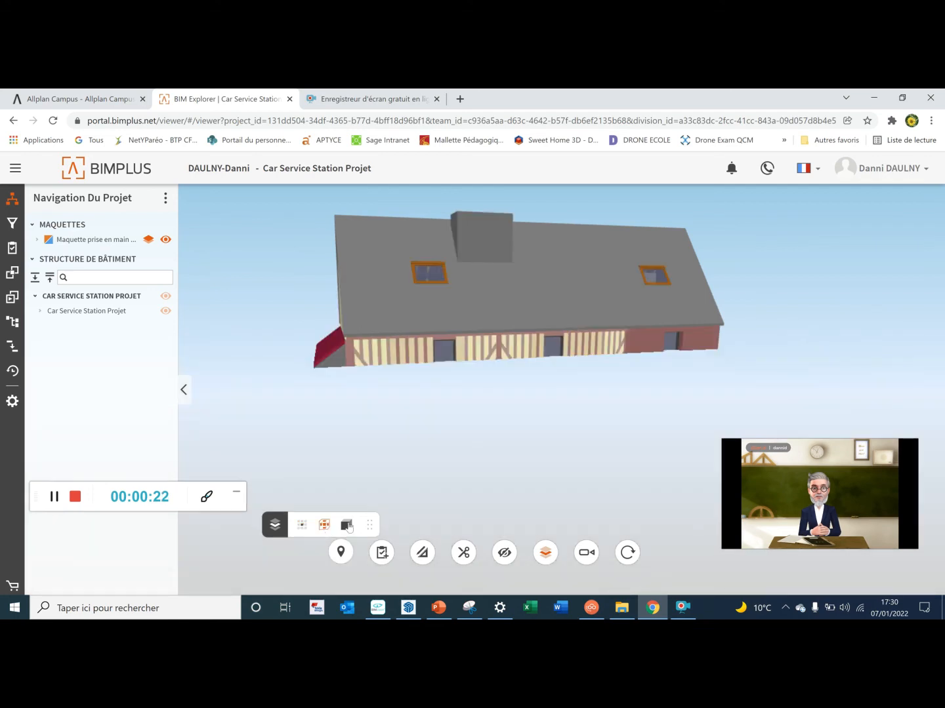
left_click(345, 524)
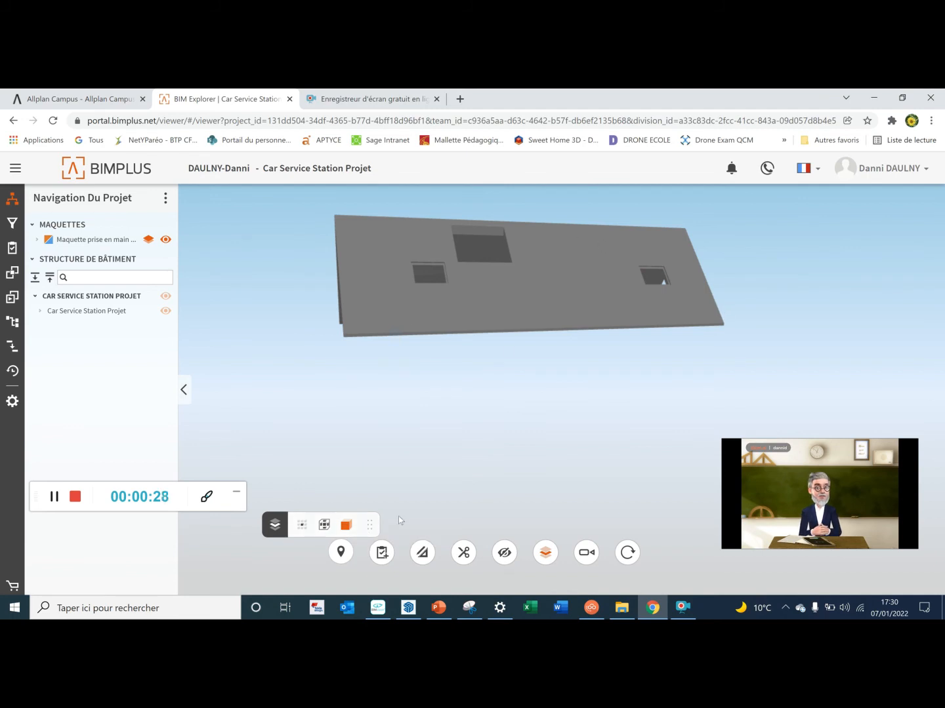
- Return the roof isolation to Découpage de blocs and Isoler, and leave isolation to show the whole house
left_click(324, 526)
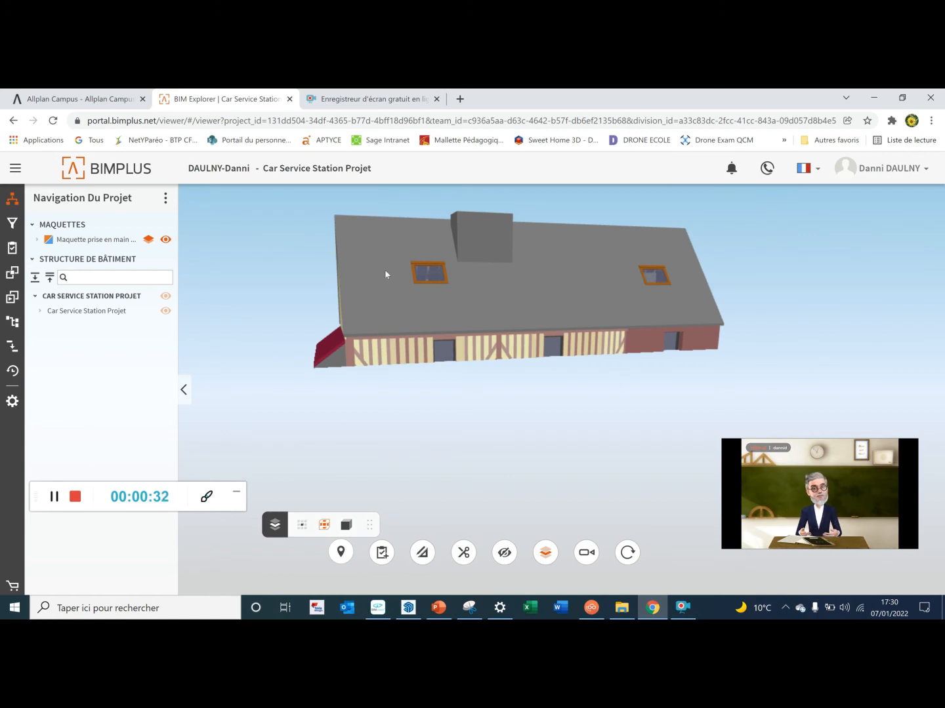
left_click(302, 527)
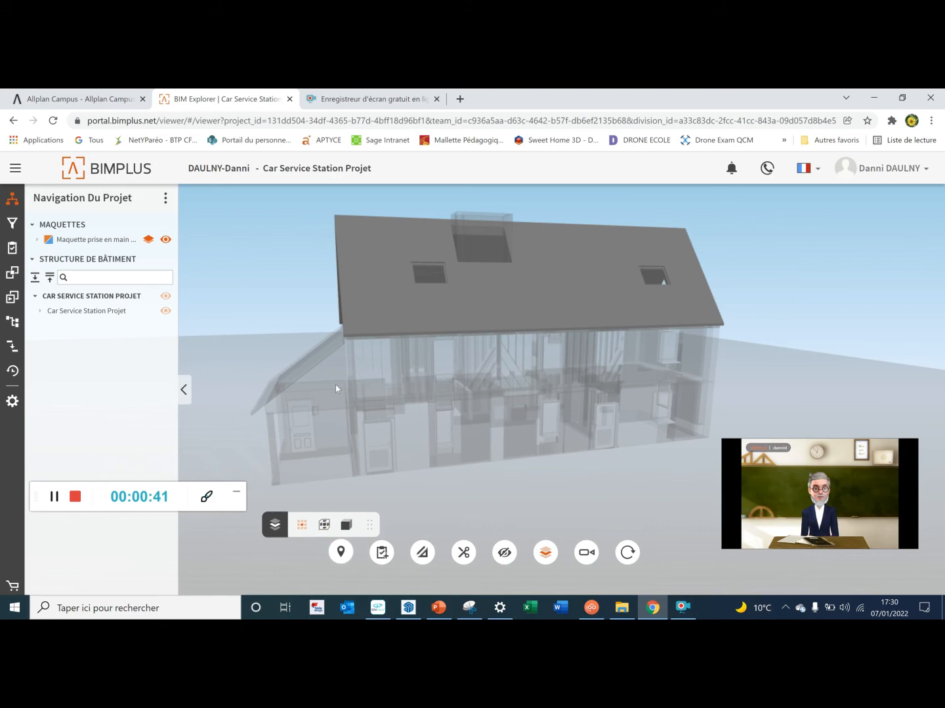
left_click(546, 554)
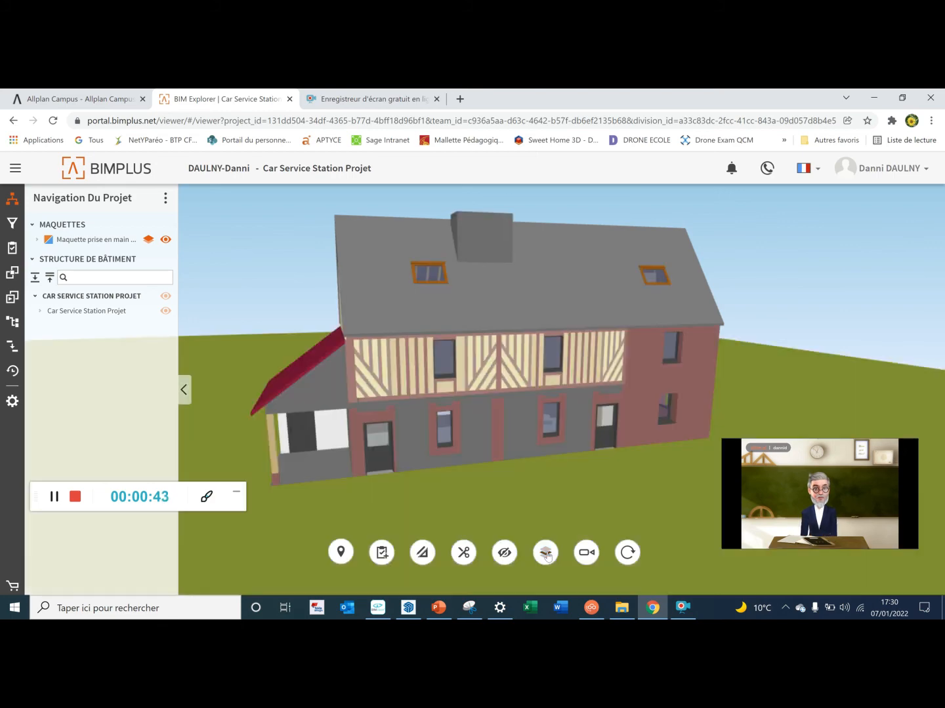
- Select the roof window nearest the porch to show its 3D preview and object properties
scroll(451, 469, "up", 3)
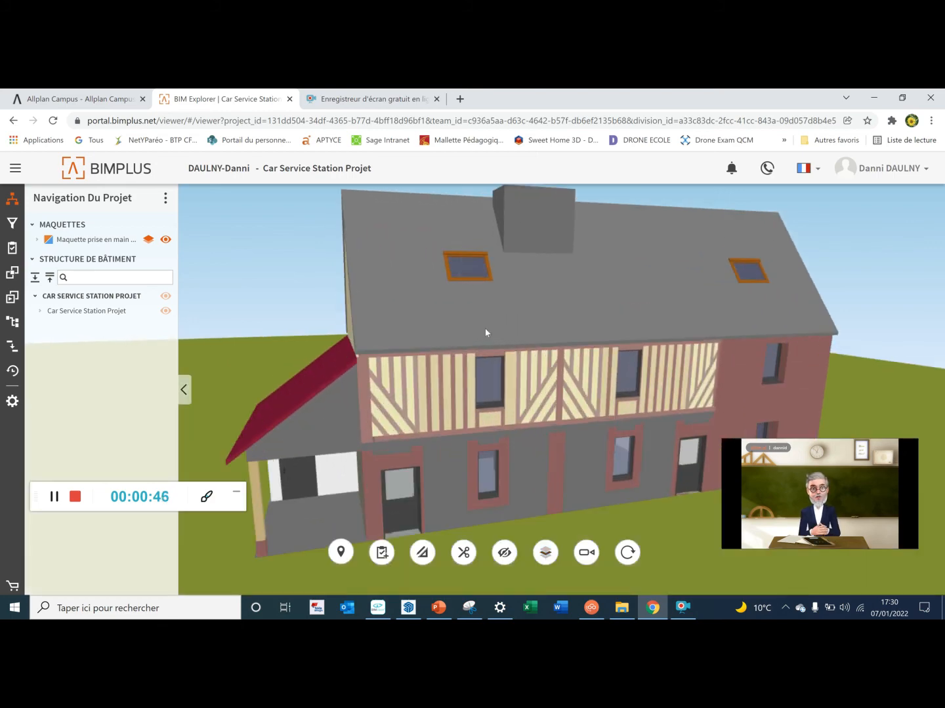
scroll(486, 322, "up", 3)
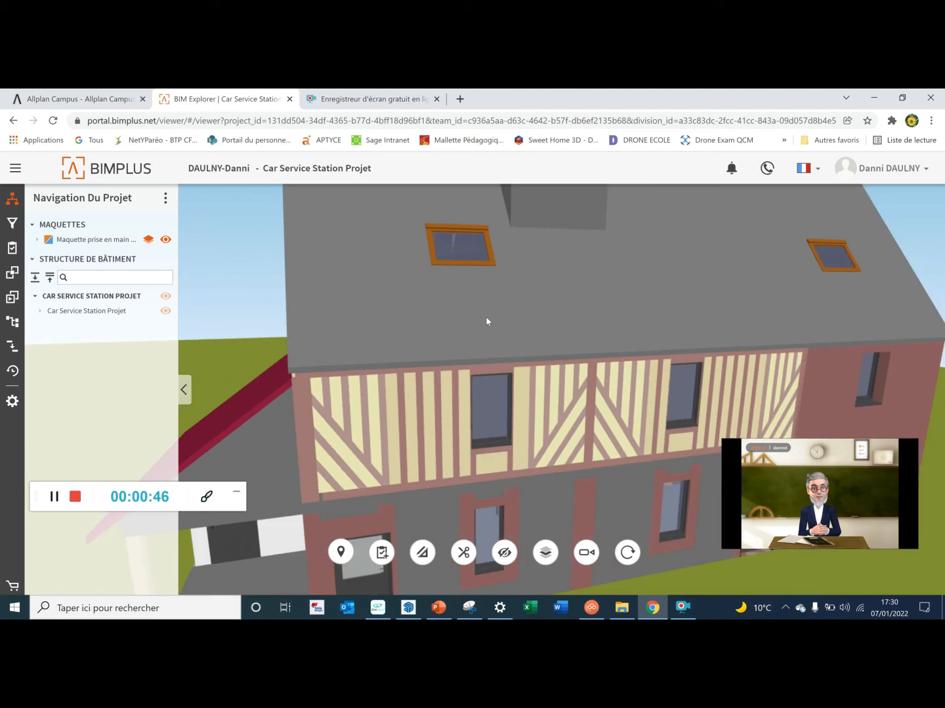
left_click(492, 263)
scroll(486, 282, "down", 3)
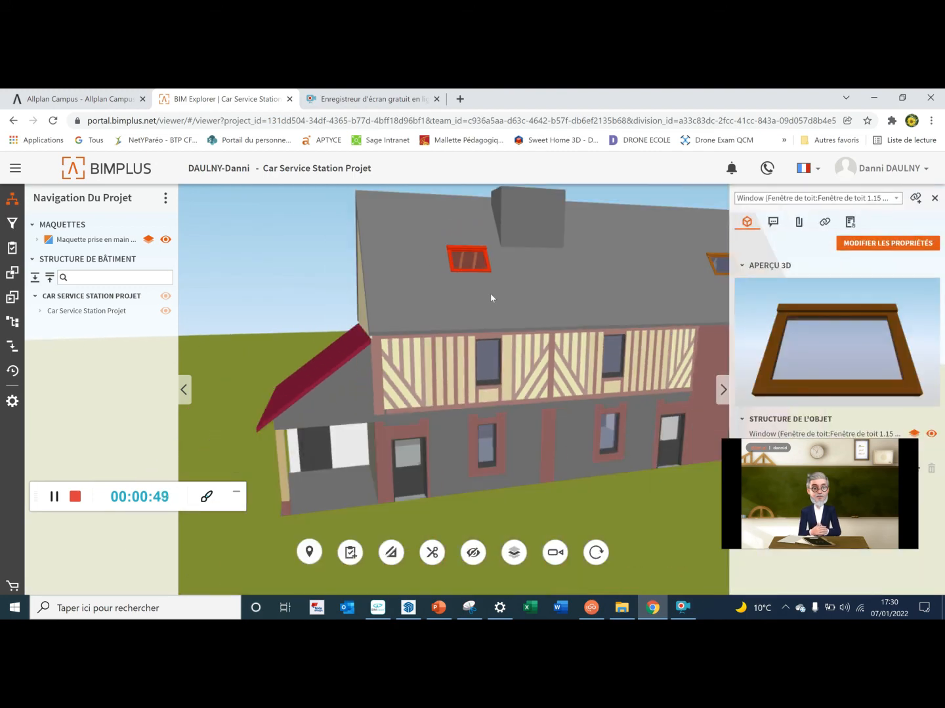
left_click_drag(490, 293, 434, 321)
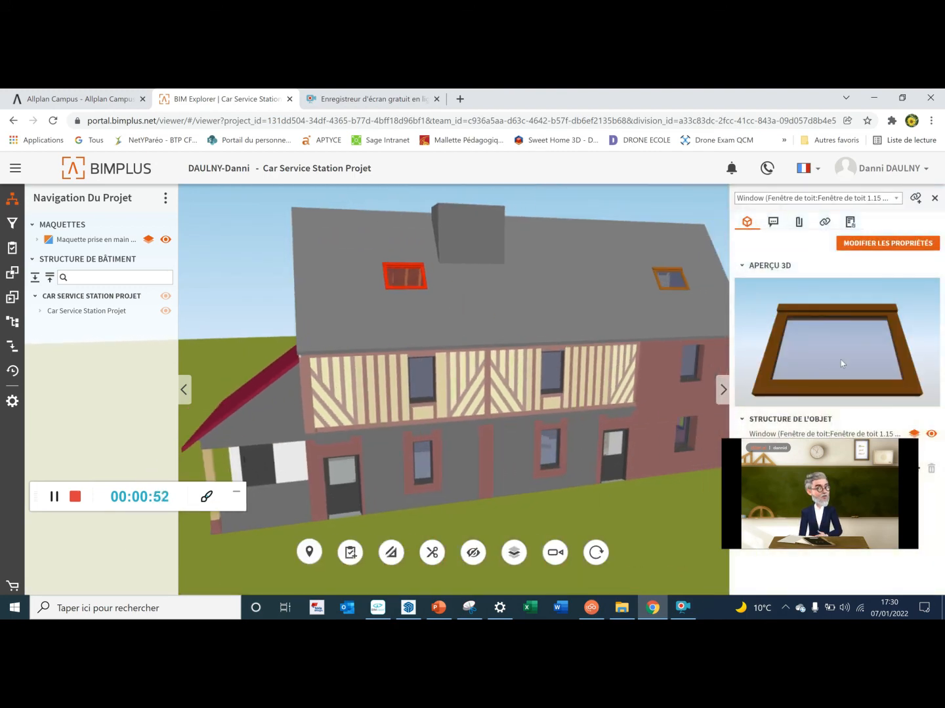
left_click_drag(765, 472, 75, 362)
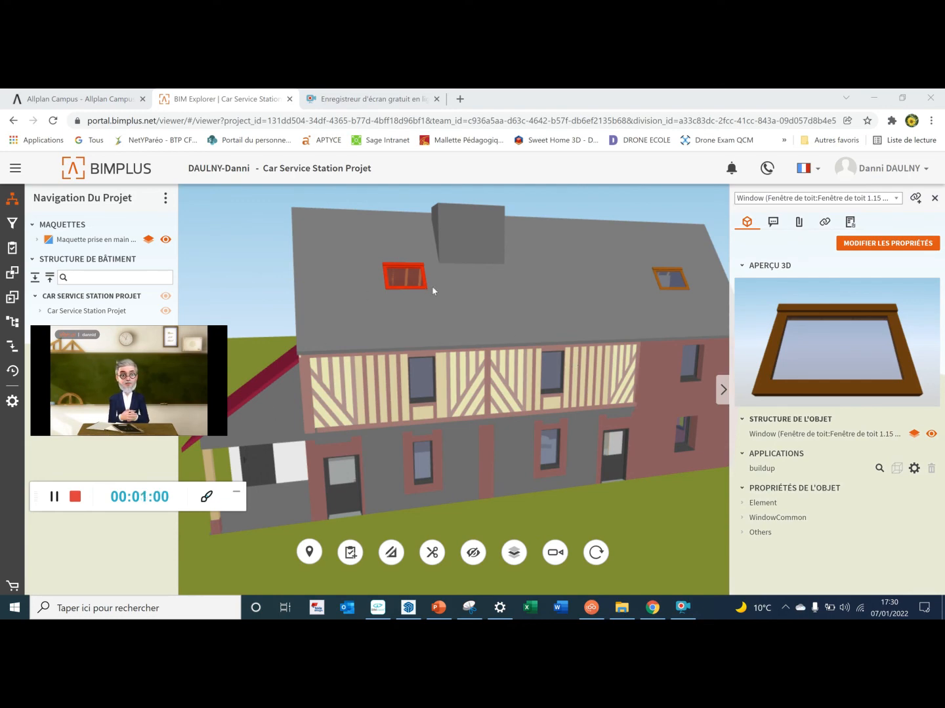
- Isolate the selected roof window, show it alone, with Découpage de blocs, and again with Isoler
left_click(517, 558)
left_click(516, 557)
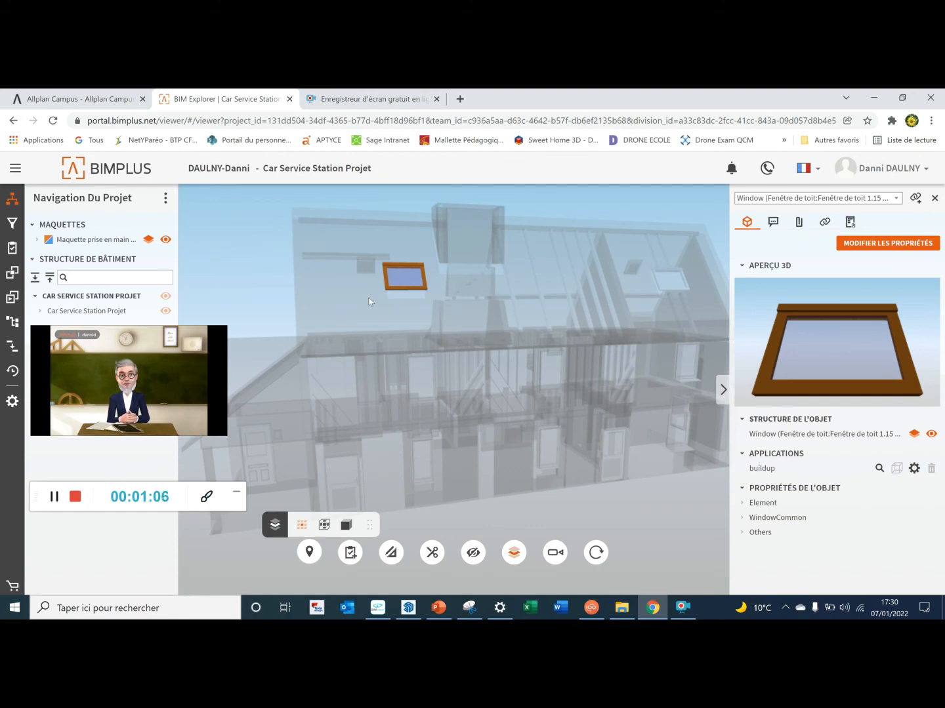
left_click(346, 526)
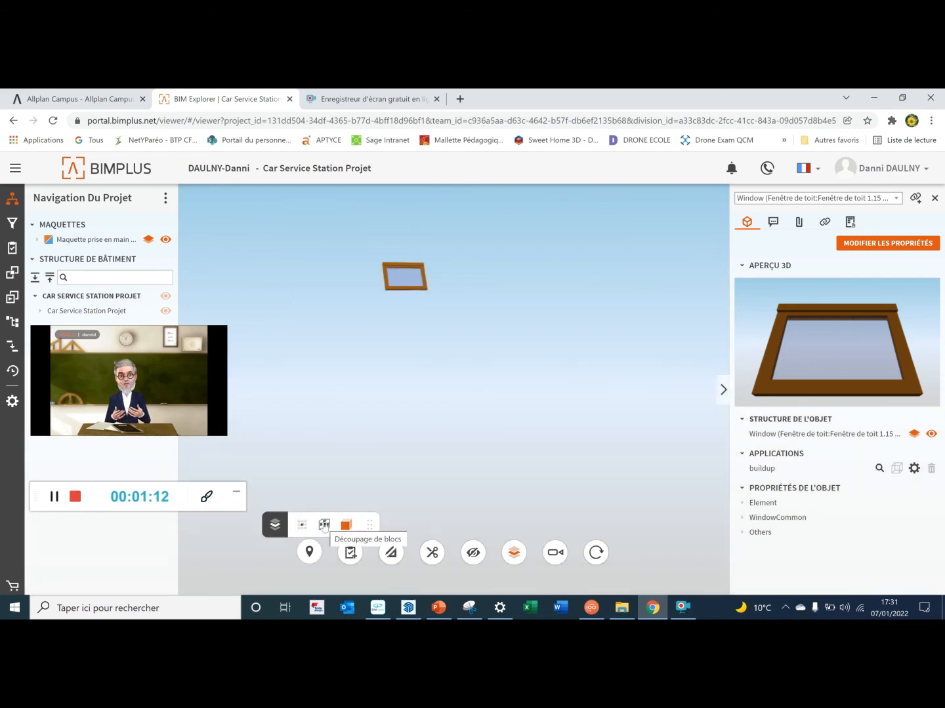
left_click(324, 526)
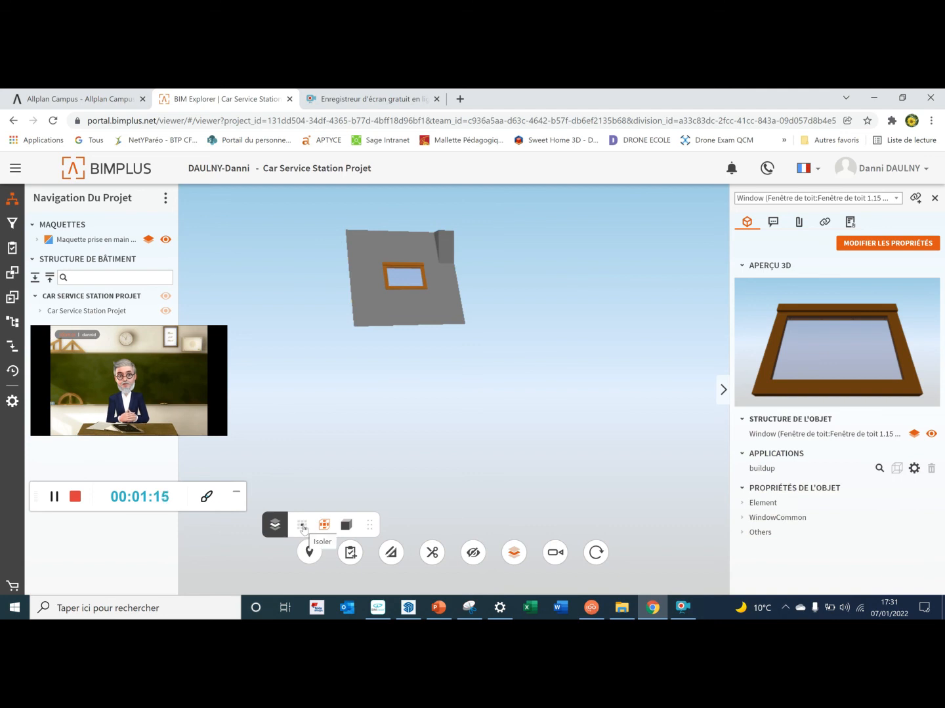
left_click(302, 528)
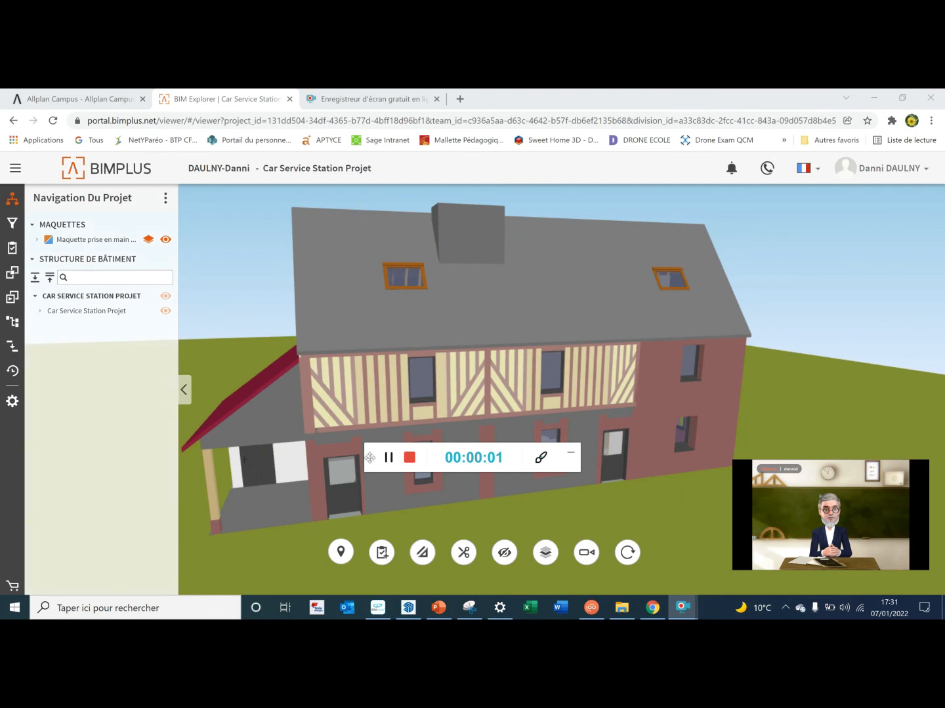
- Show the house in the predefined front view (Vue de face) and top view (Vue de dessus)
left_click_drag(369, 457, 57, 566)
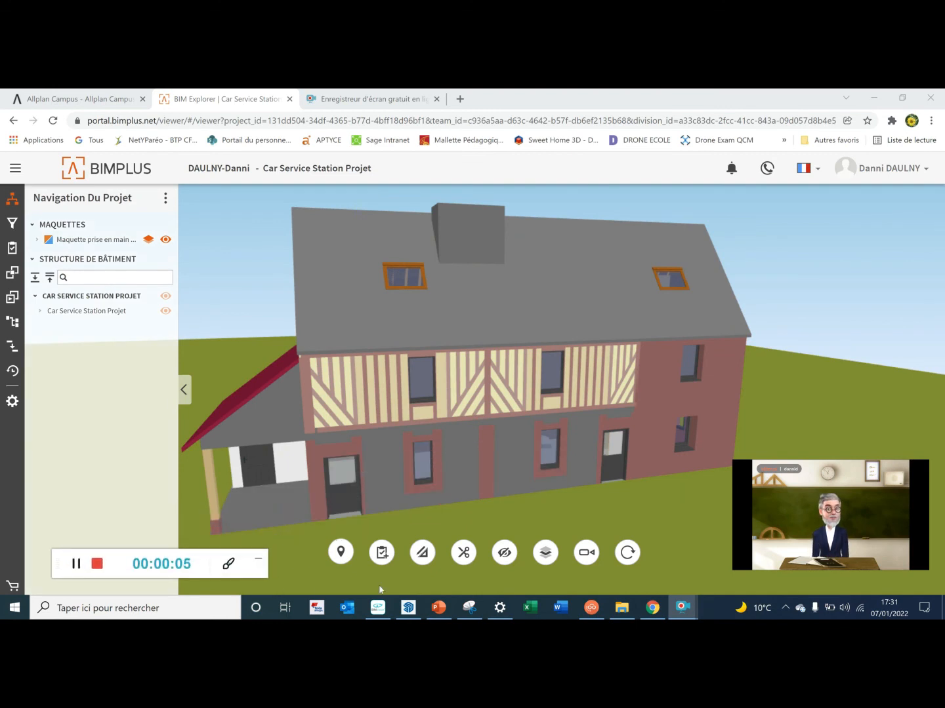
left_click(586, 556)
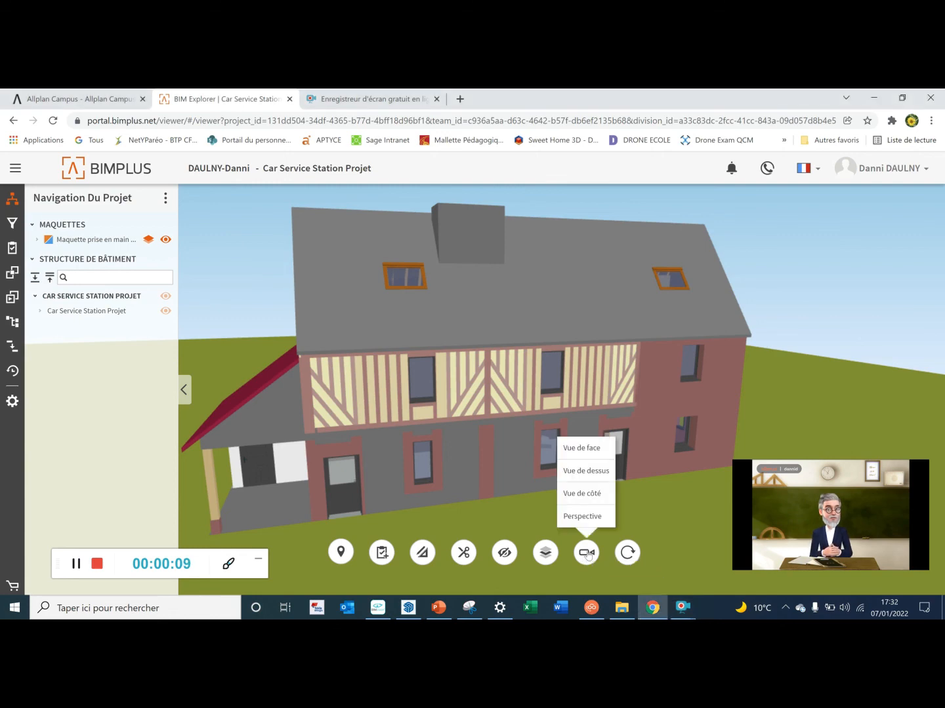
left_click(588, 452)
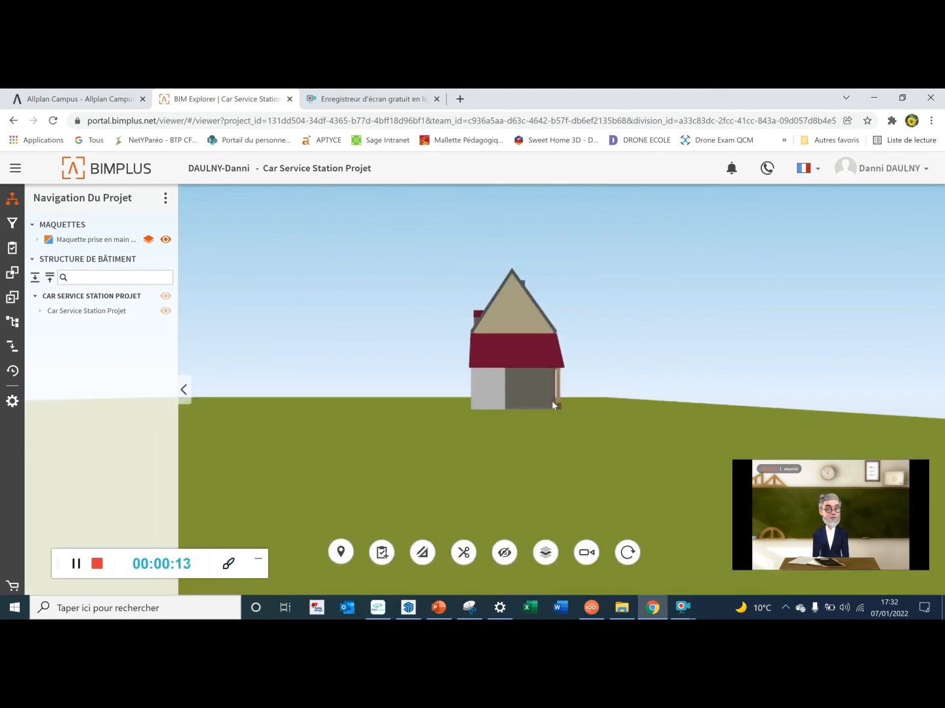
left_click(588, 553)
left_click(590, 470)
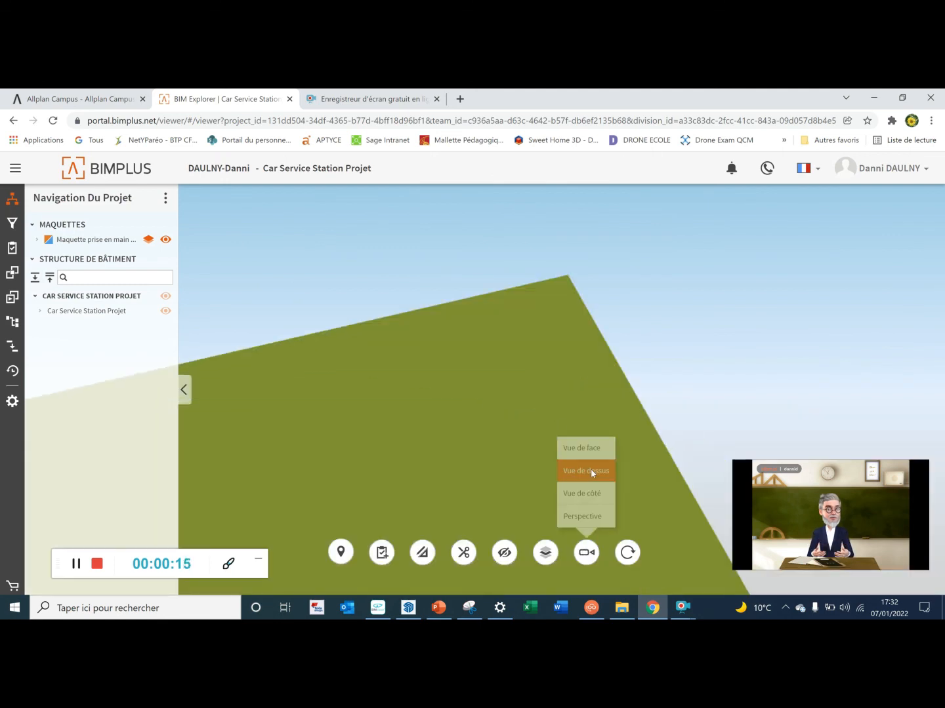
- Show the house in the predefined side view (Vue de côté) and in Perspective, with a closer look at the house
left_click(587, 551)
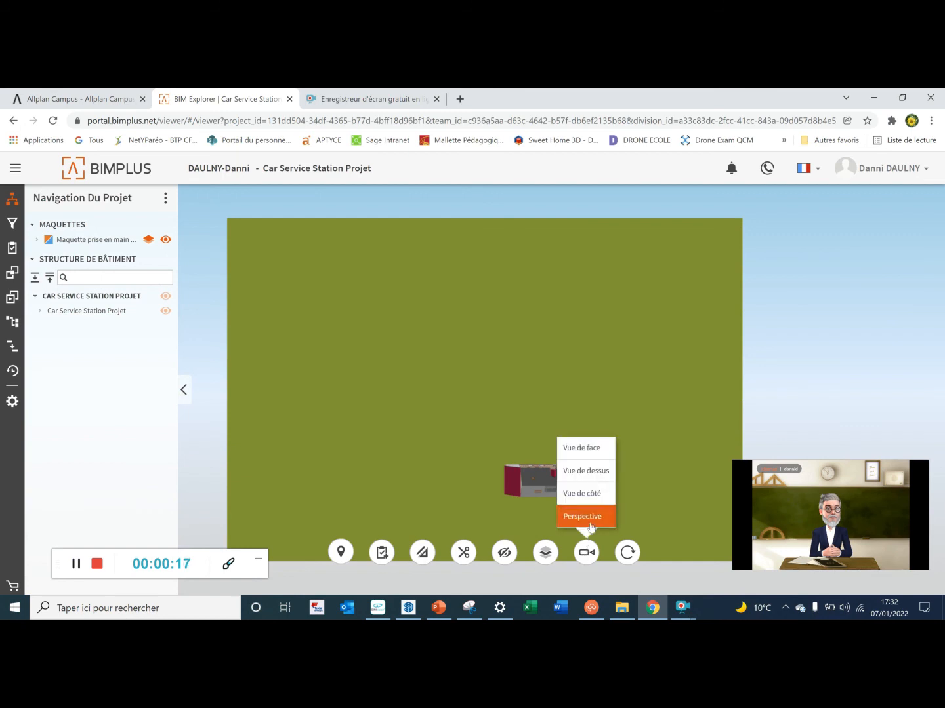
left_click(592, 496)
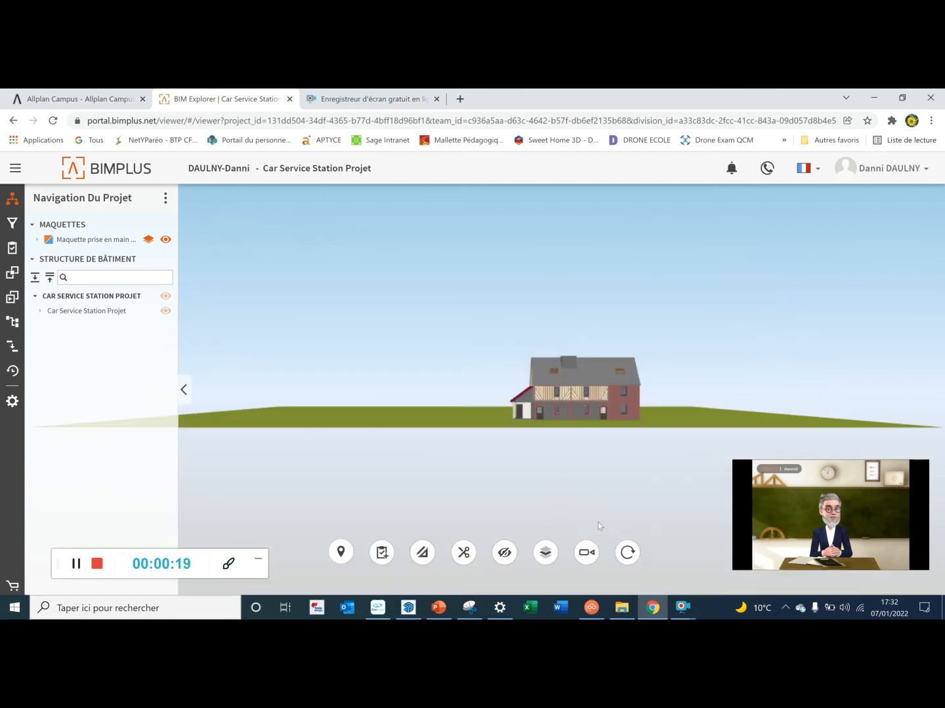
left_click(587, 552)
left_click(583, 514)
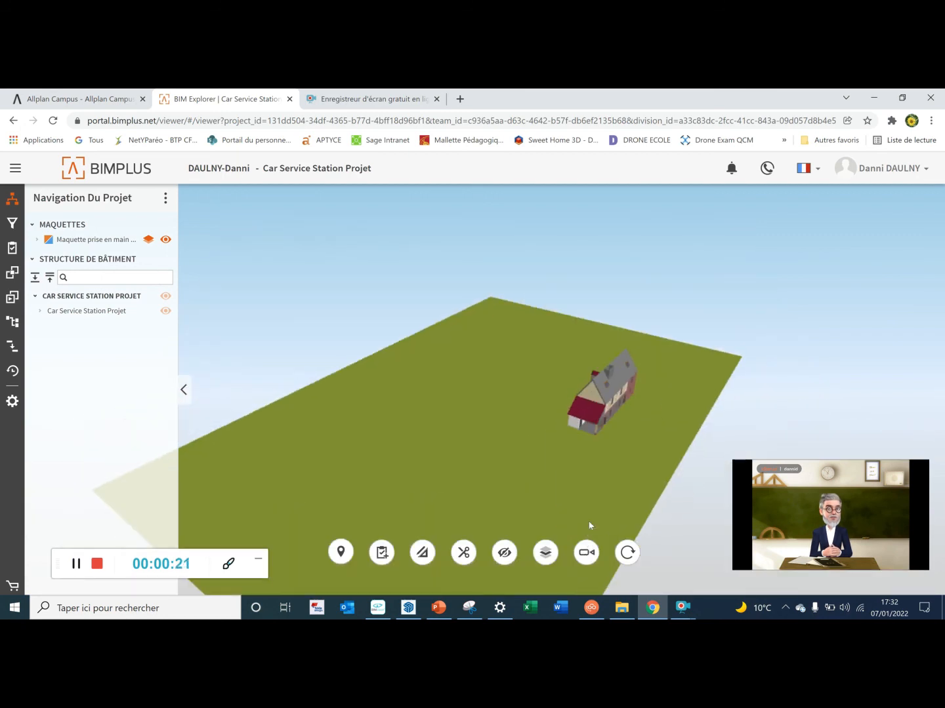
scroll(617, 431, "up", 3)
middle_click_drag(620, 450, 564, 494)
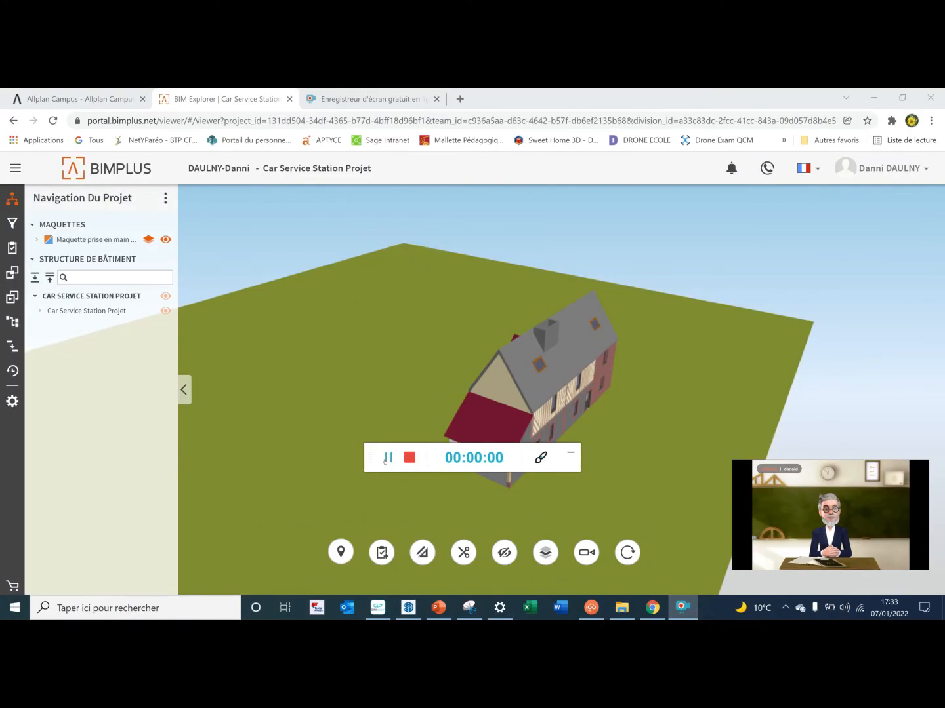
- Cut the house with a section plane through the gable end near the porch and flip it to expose the interior
left_click_drag(371, 455, 55, 543)
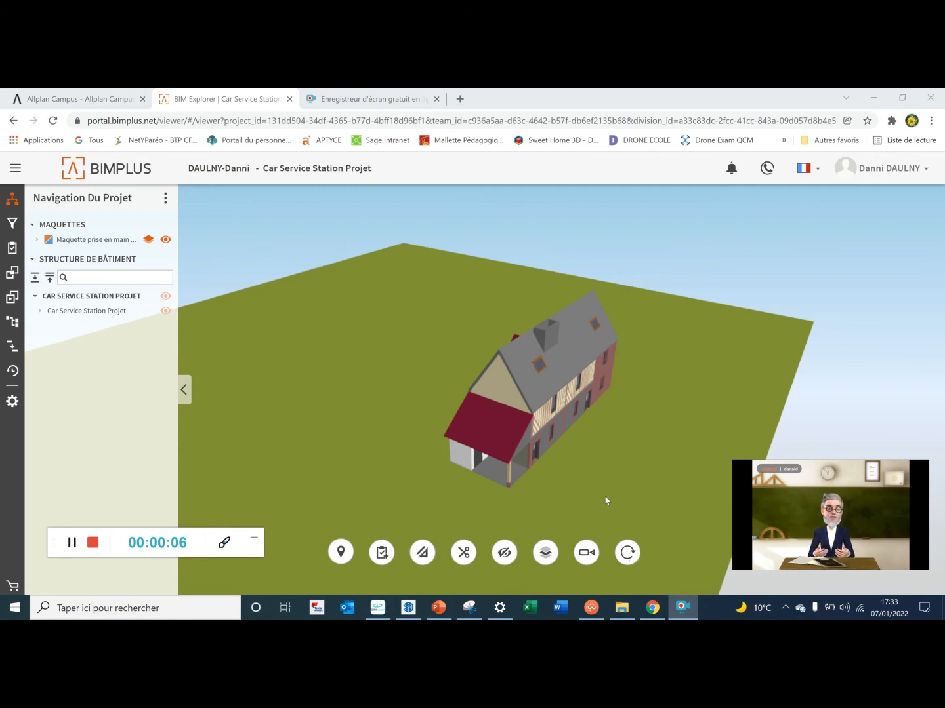
scroll(605, 497, "up", 2)
middle_click_drag(604, 497, 669, 470)
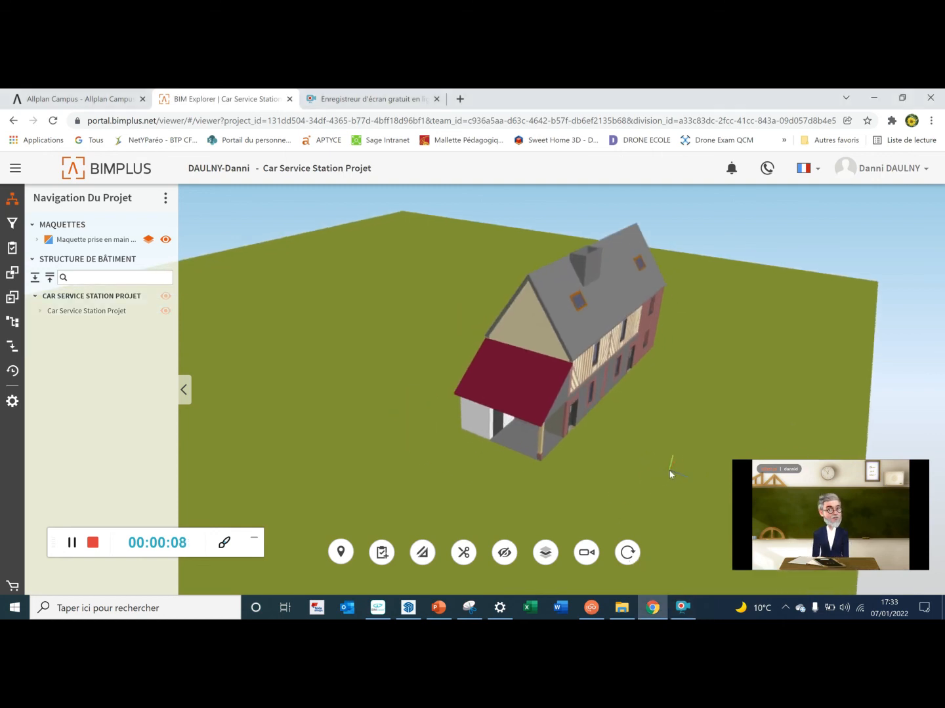
mouse_move(670, 473)
left_mouse_down()
mouse_move(629, 469)
mouse_move(634, 461)
left_mouse_up()
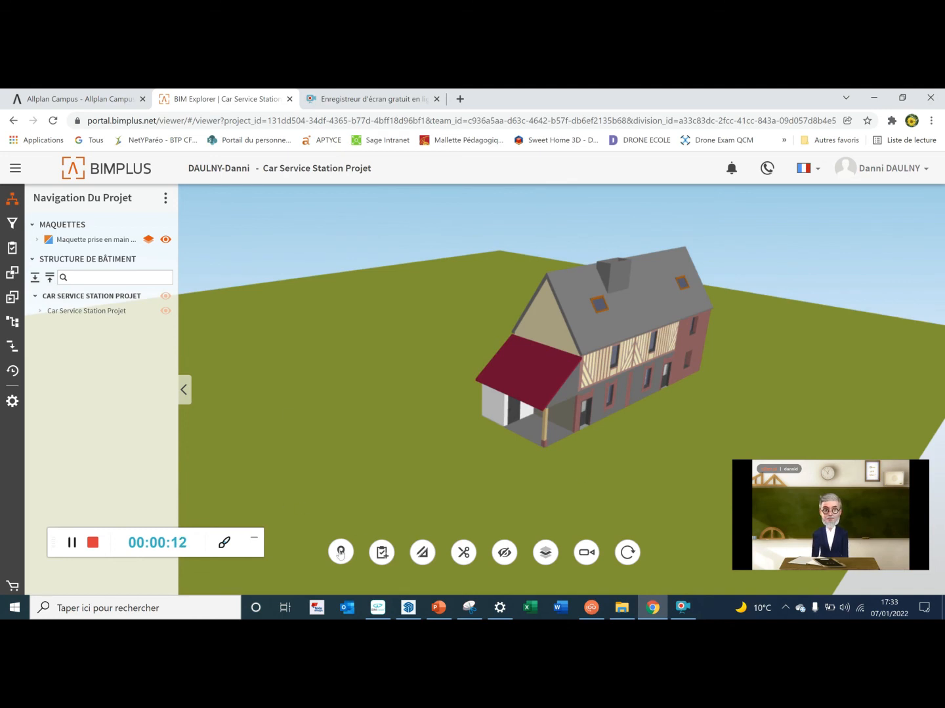
left_click(463, 552)
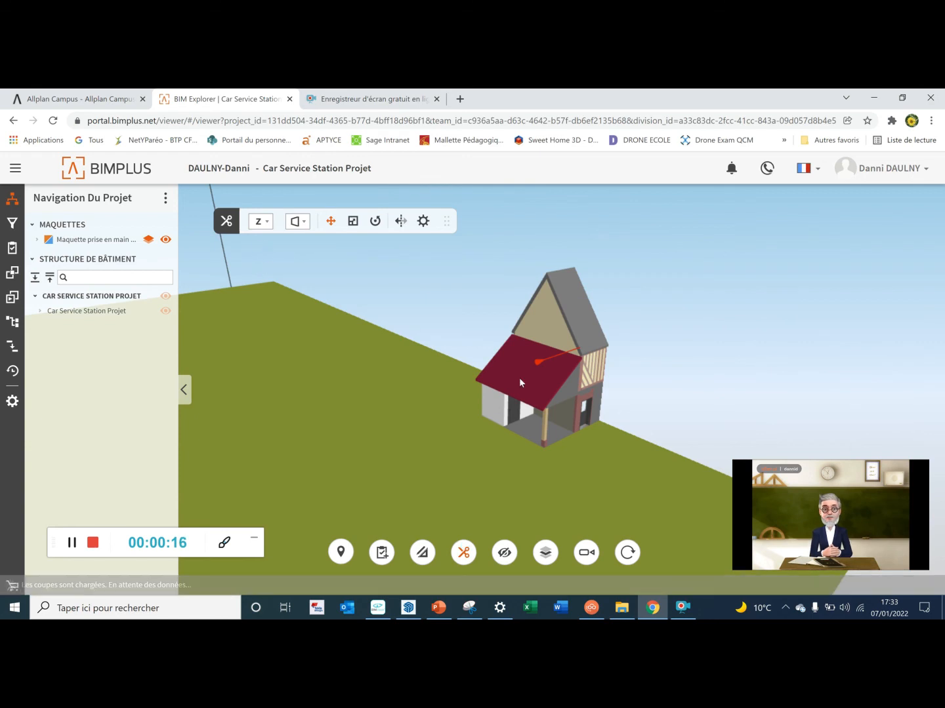
left_click(400, 222)
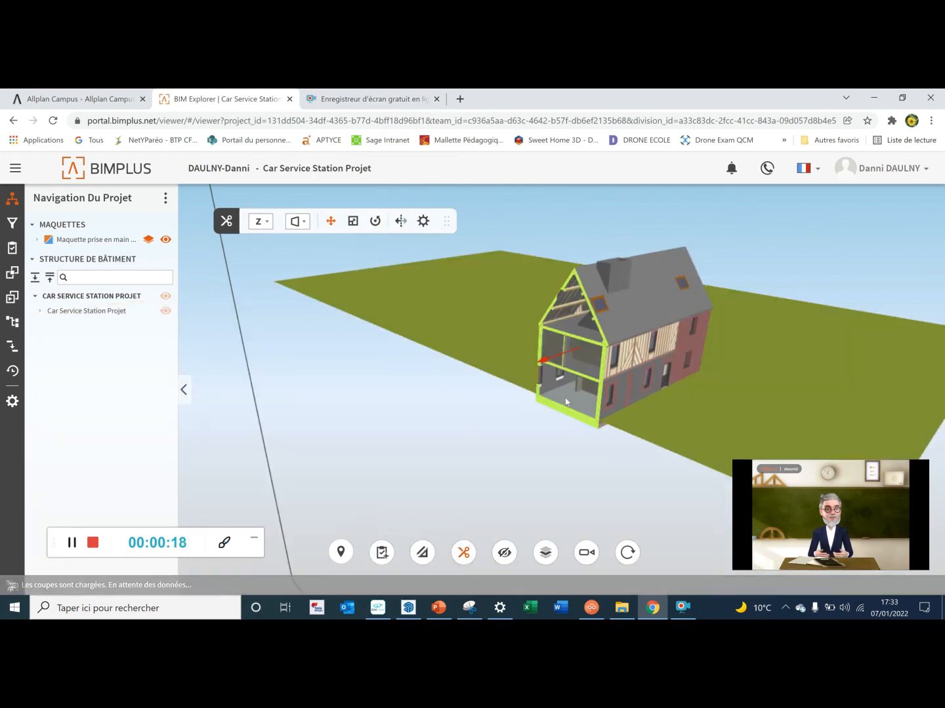
middle_click_drag(566, 398, 404, 468)
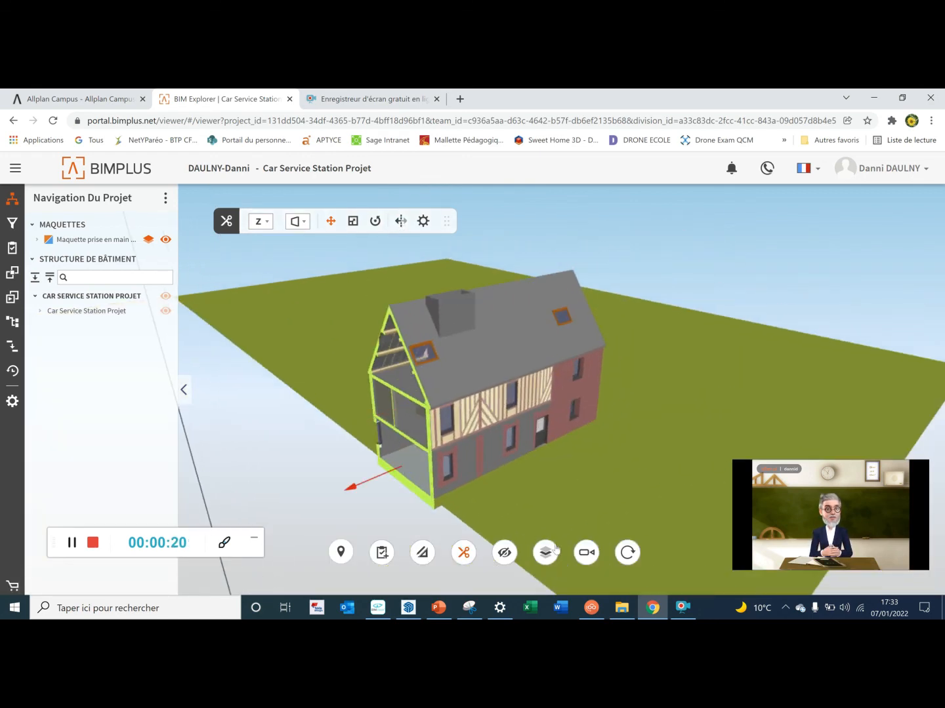
- Reset the viewer to clear the section cut and look closely at a ground-floor window on the long façade
left_click(626, 555)
scroll(617, 405, "up", 6)
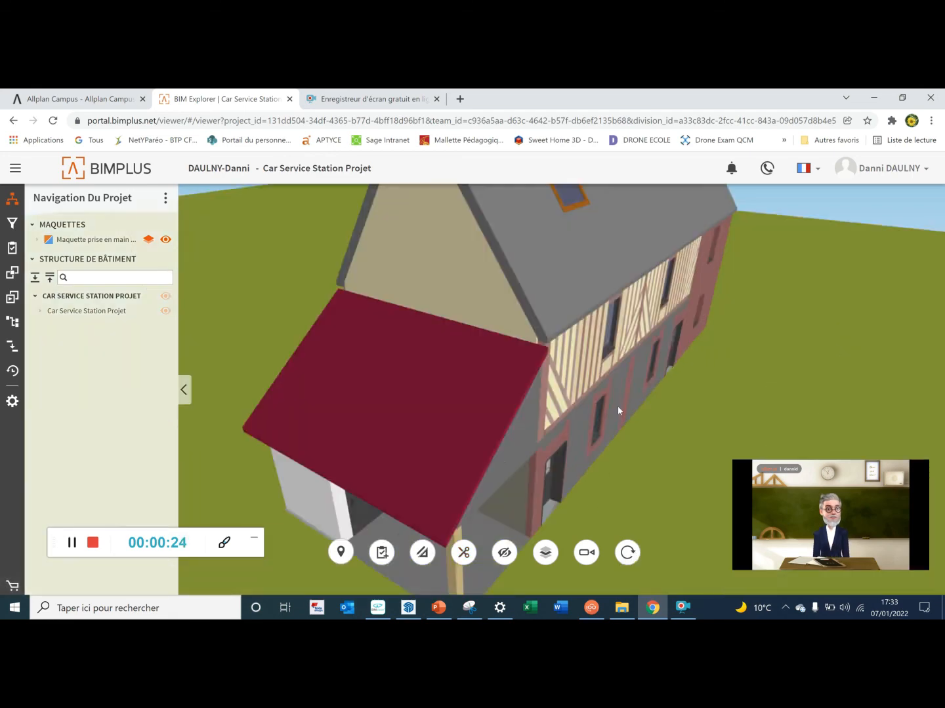
scroll(618, 410, "down", 2)
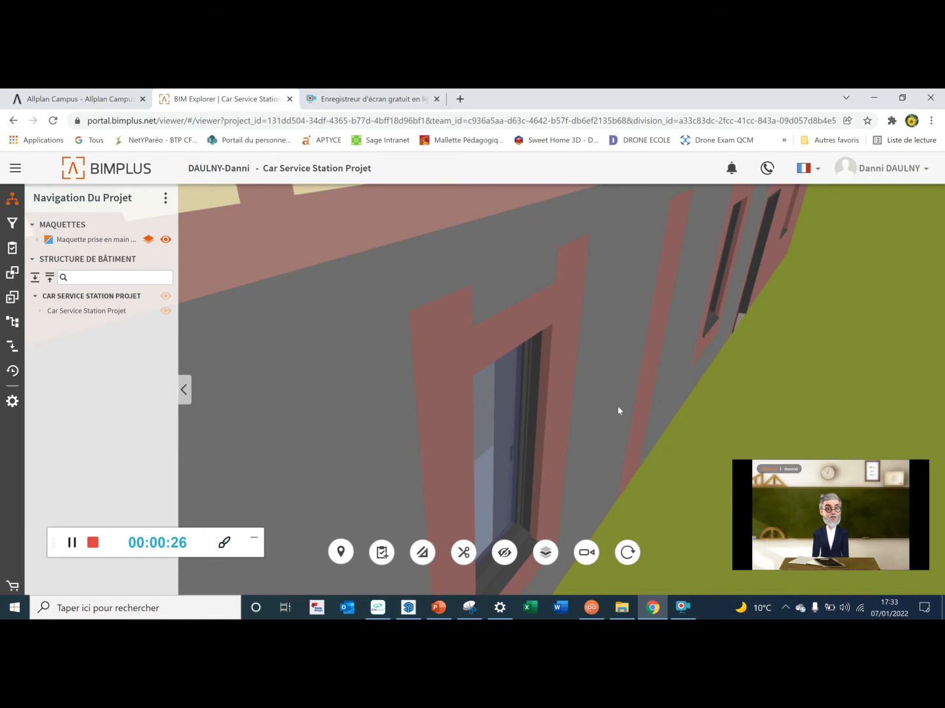
- Reset the view to the whole site and show the half-timbered façade from a lower angle
left_click(627, 553)
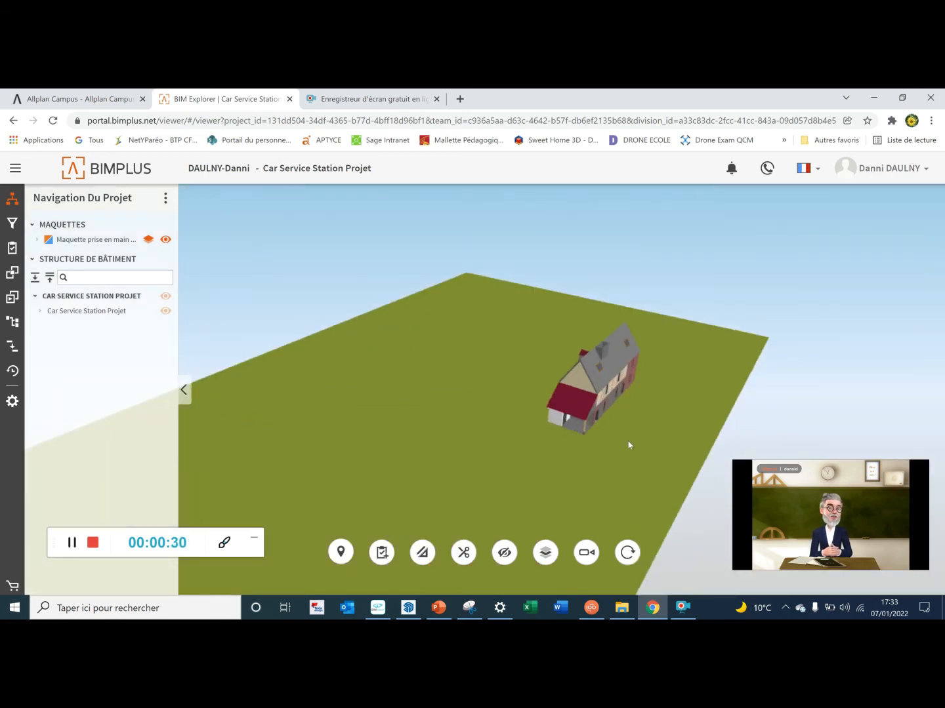
left_click_drag(628, 446, 552, 393)
scroll(569, 414, "up", 3)
middle_click_drag(532, 428, 430, 431)
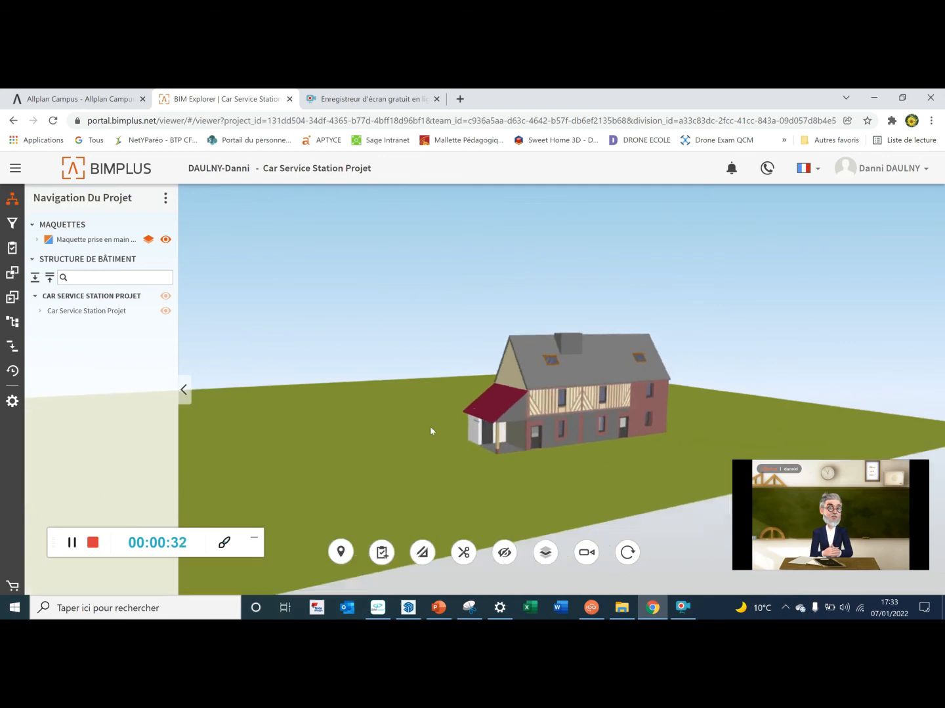